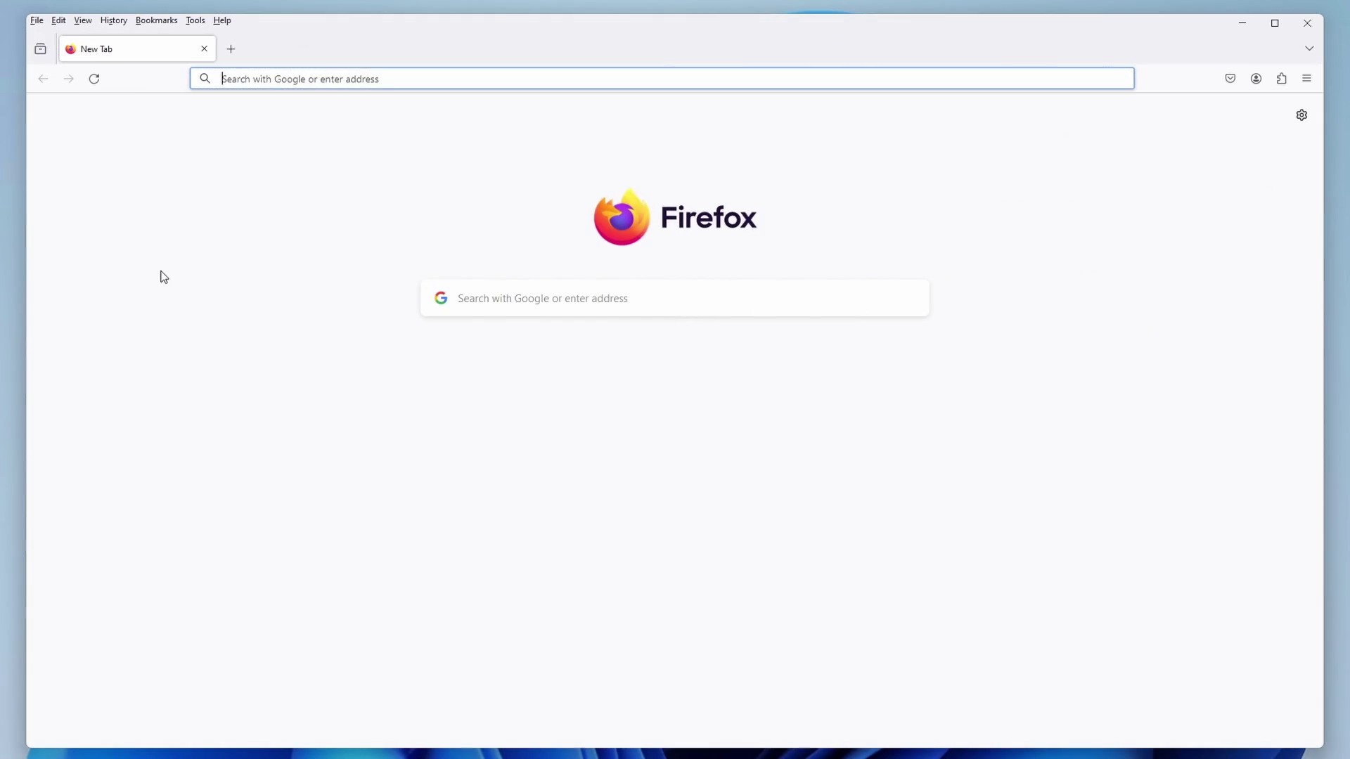
Step: Search Google for 'okada voice changer' and pick out the GitHub voice-changer README_en.md result
type("okada voic")
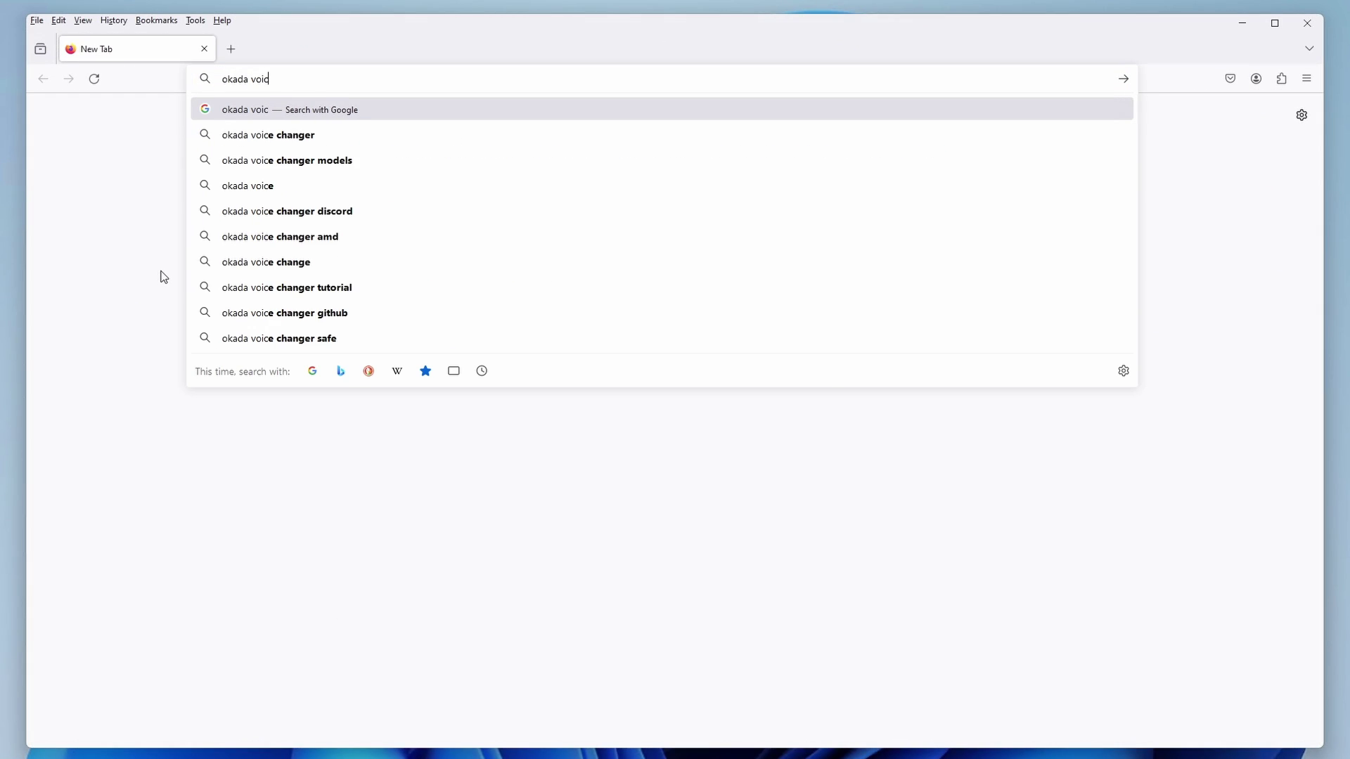
type("e changer")
key("Return")
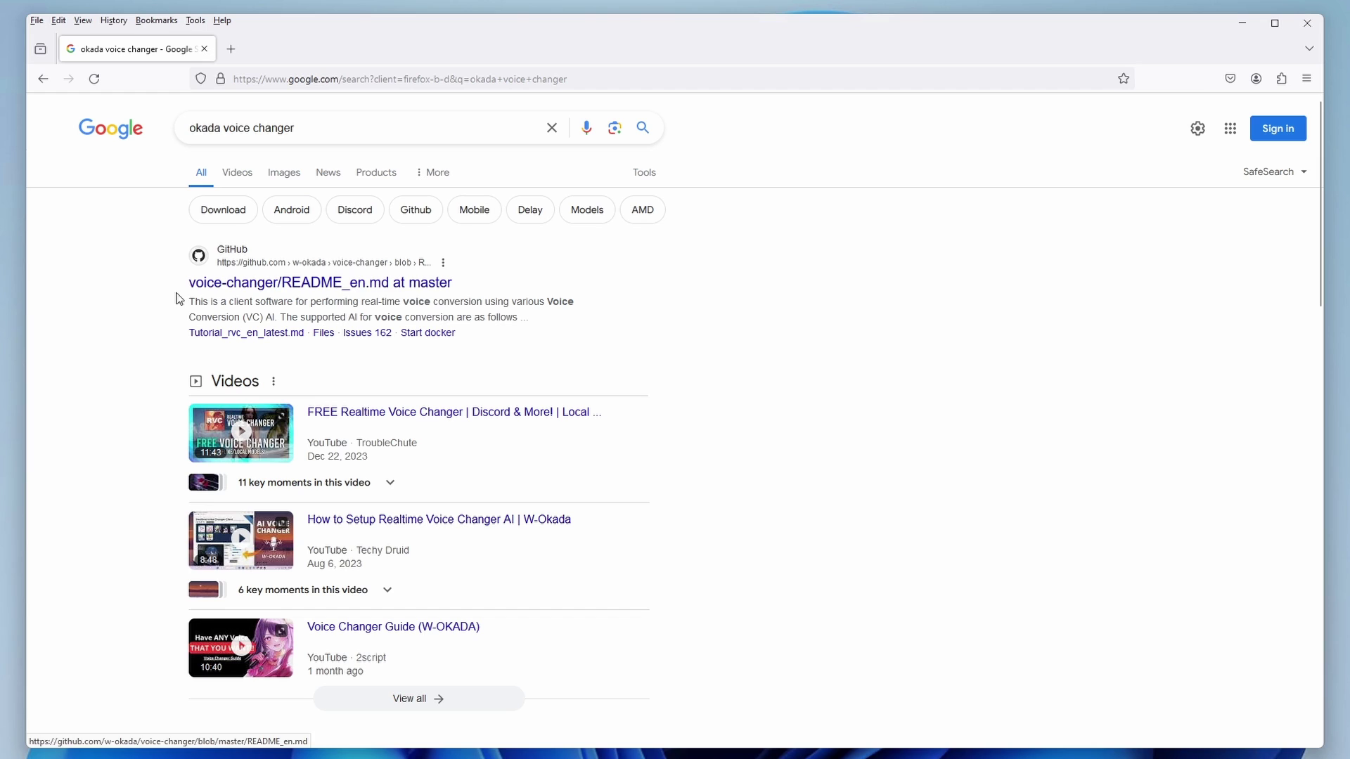
left_click_drag(178, 298, 482, 286)
Step: Open the GitHub README search result and skim the page
left_click(396, 287)
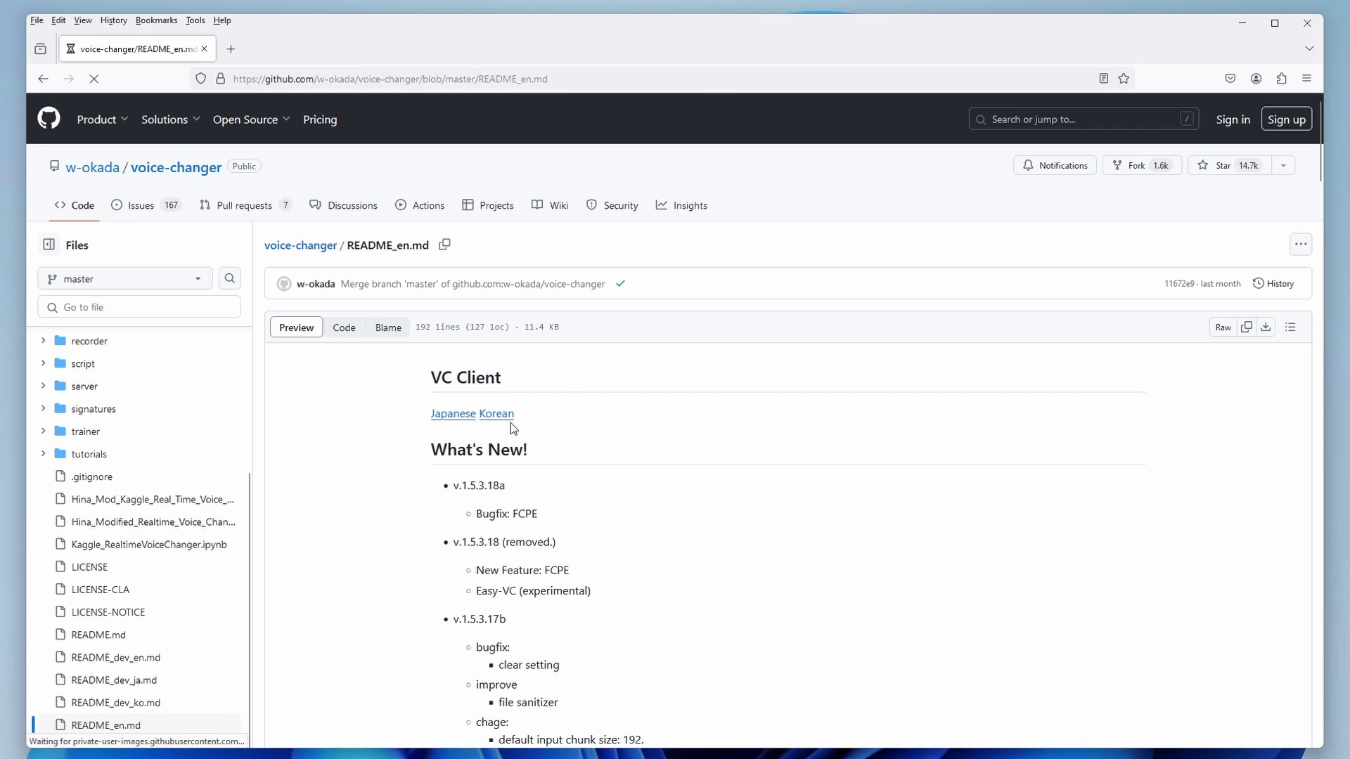
scroll(393, 379, "down", 3)
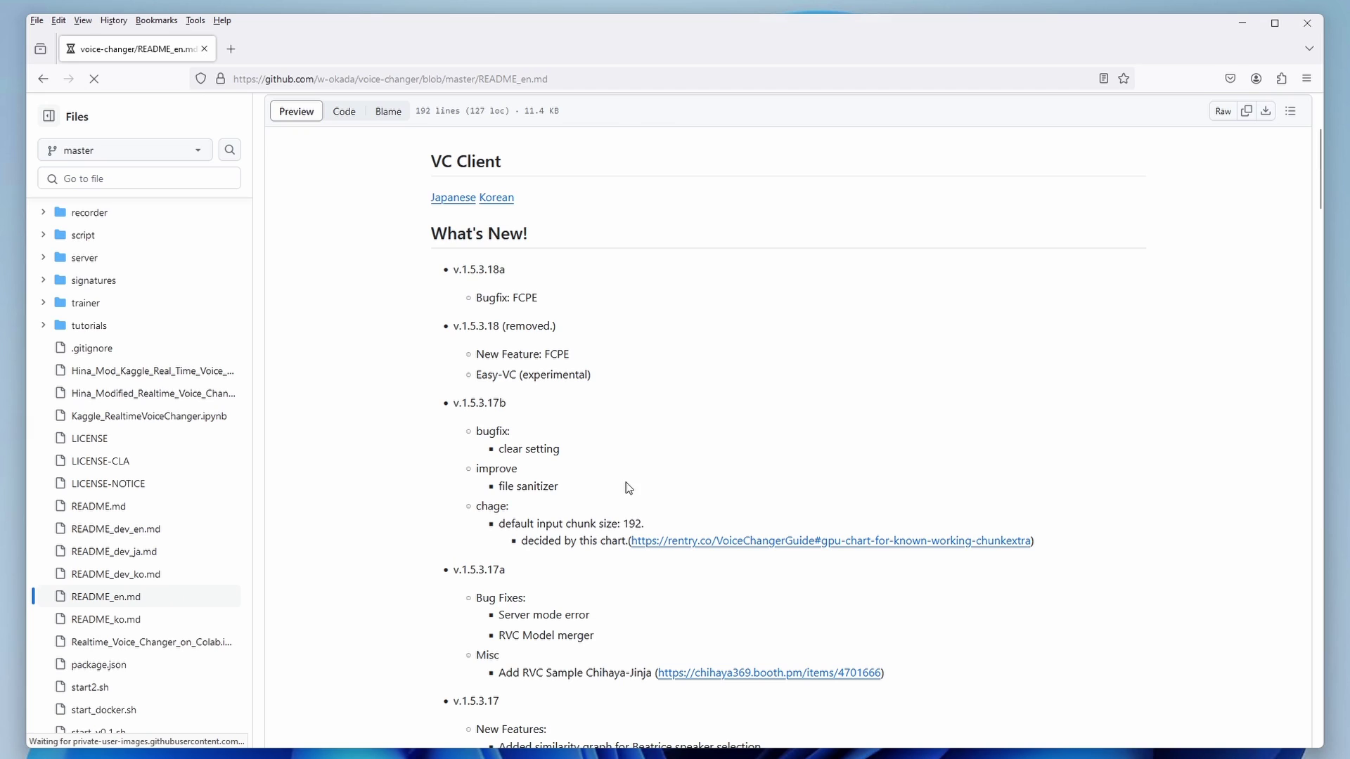
scroll(646, 395, "up", 3)
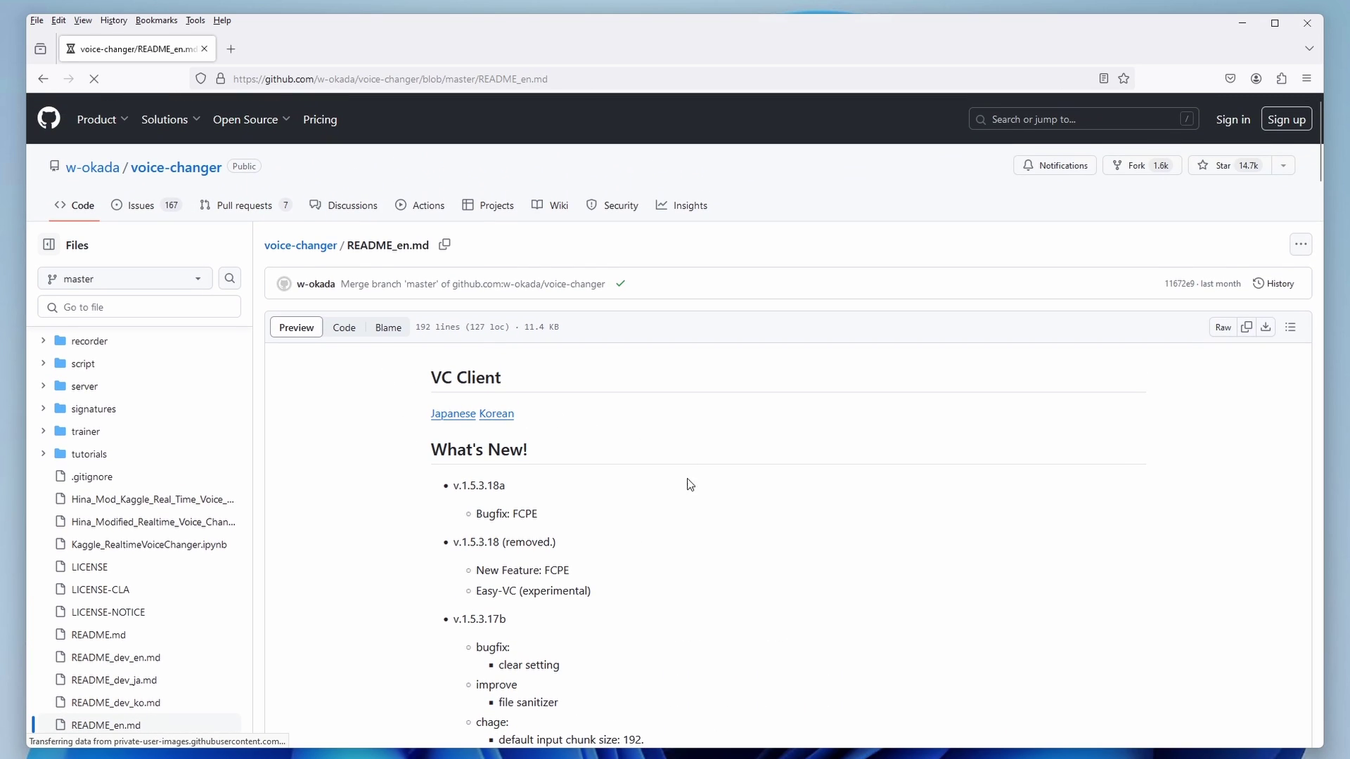
Step: Open the w-okada voice-changer repository in a new tab and read through its README up to the English link
middle_click(184, 176)
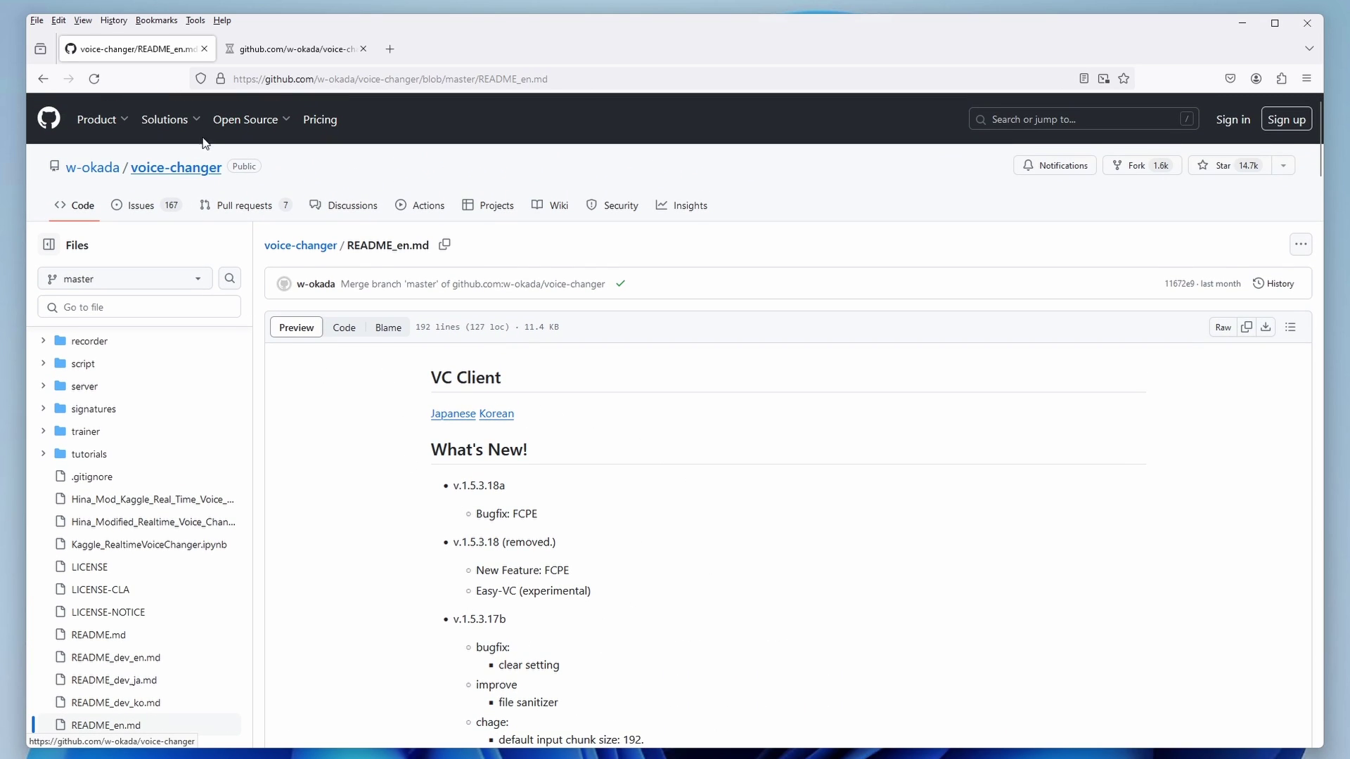
left_click(289, 57)
middle_click(154, 277)
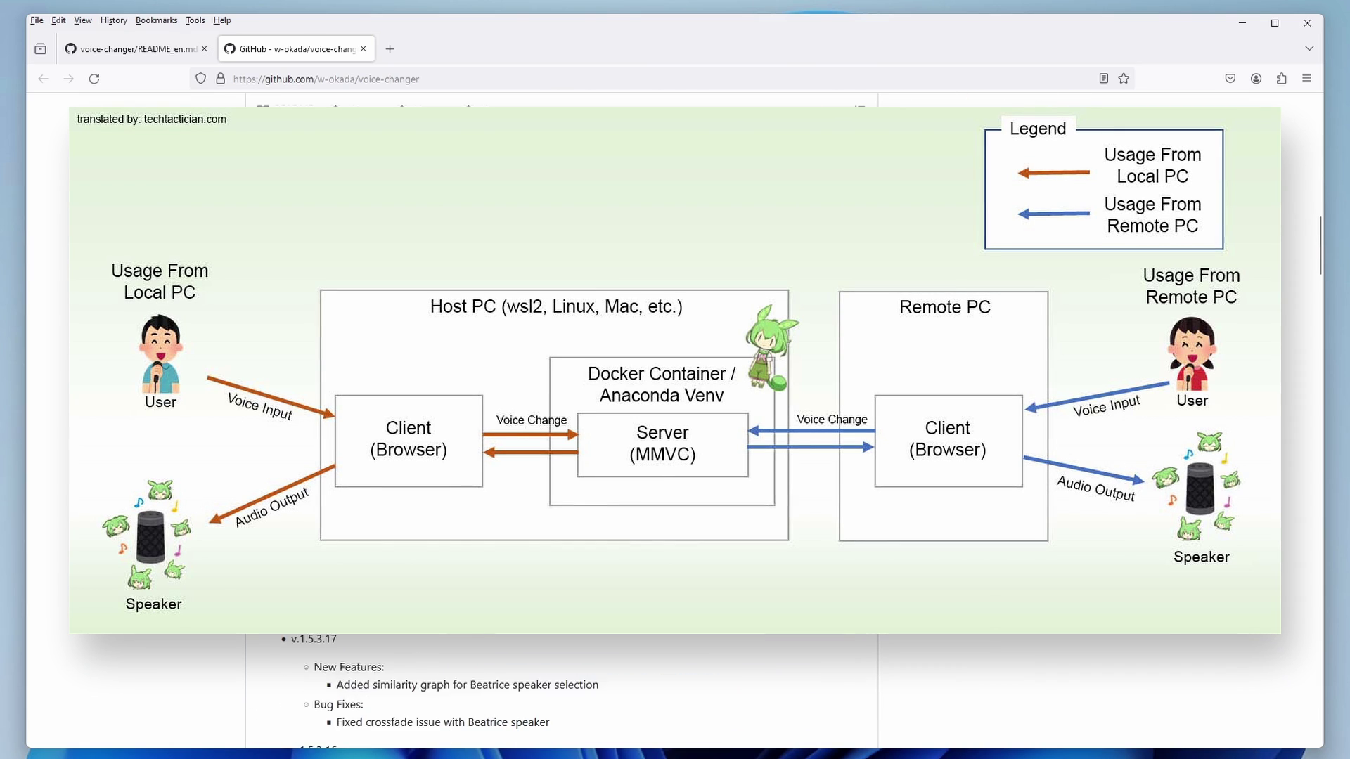
scroll(562, 689, "down", 10)
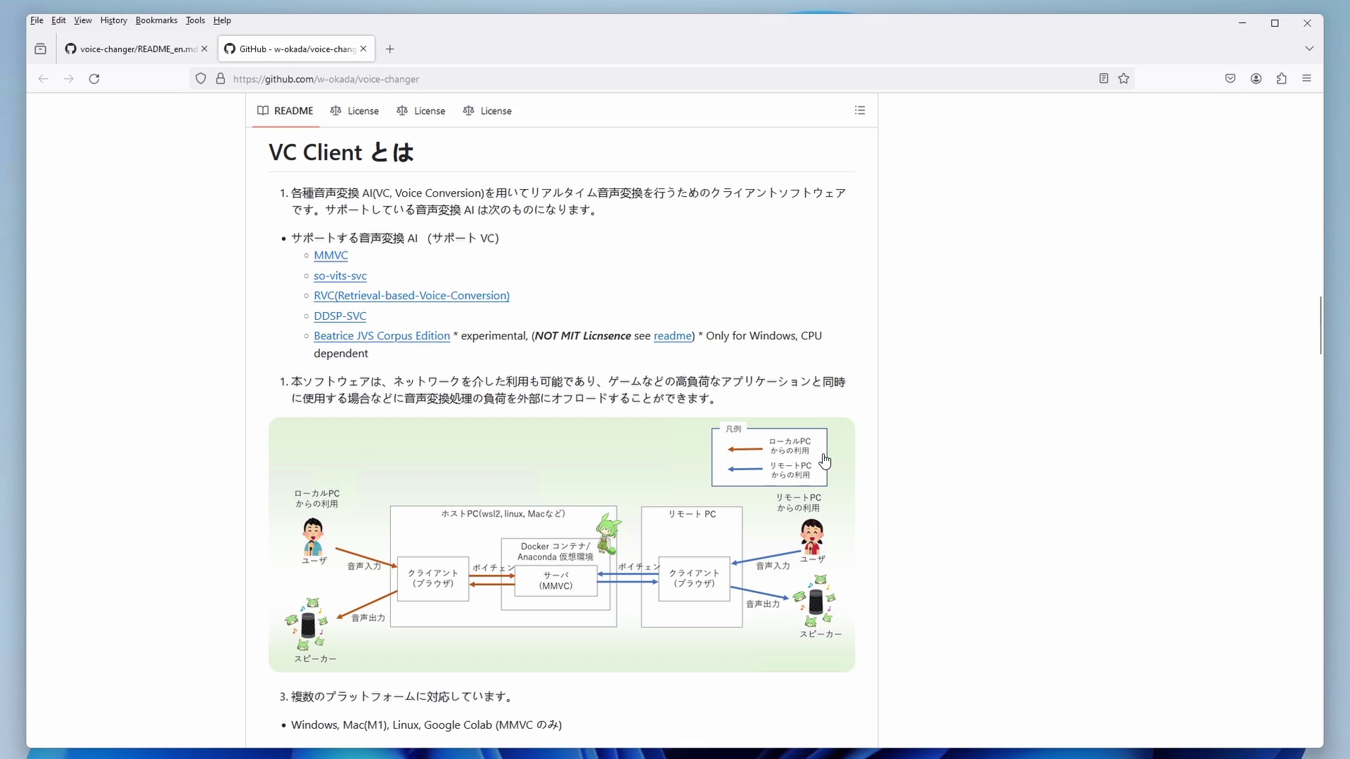
scroll(824, 460, "down", 10)
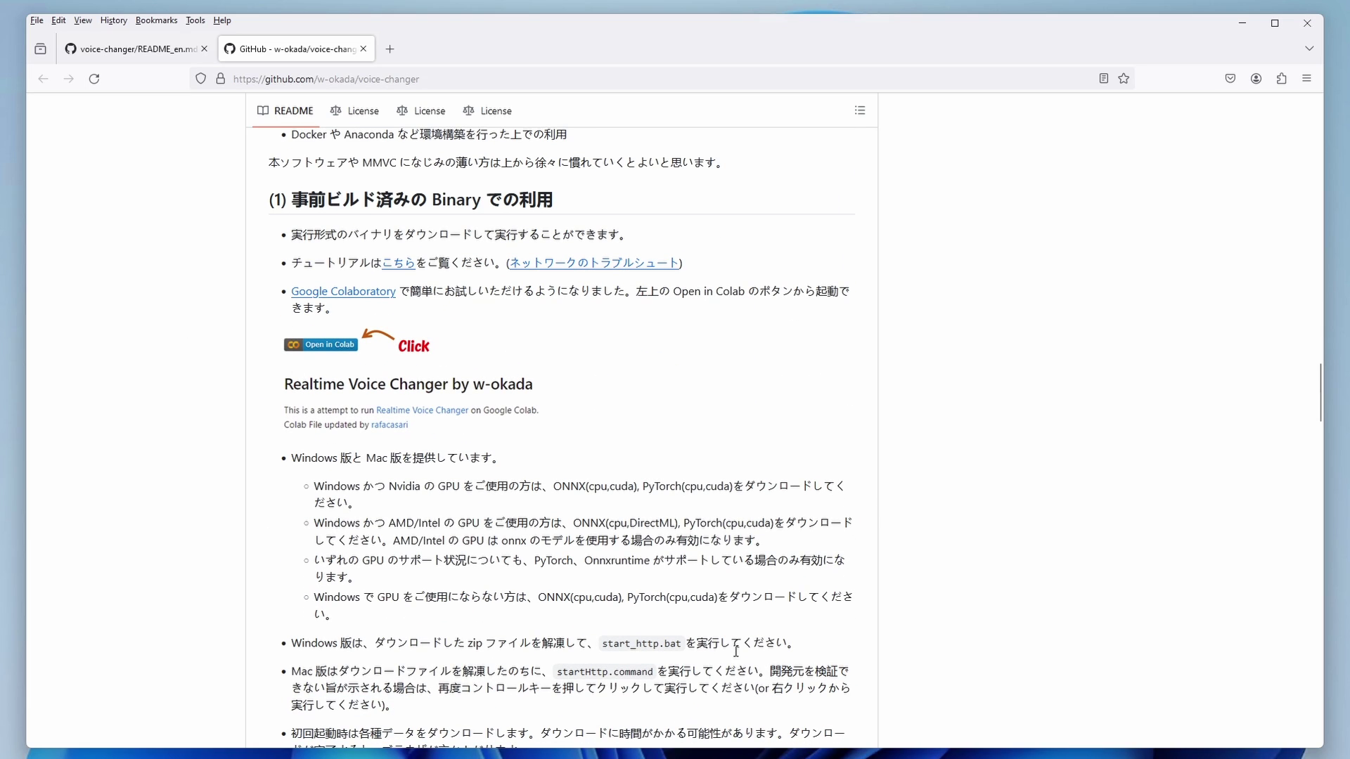
scroll(498, 330, "up", 15)
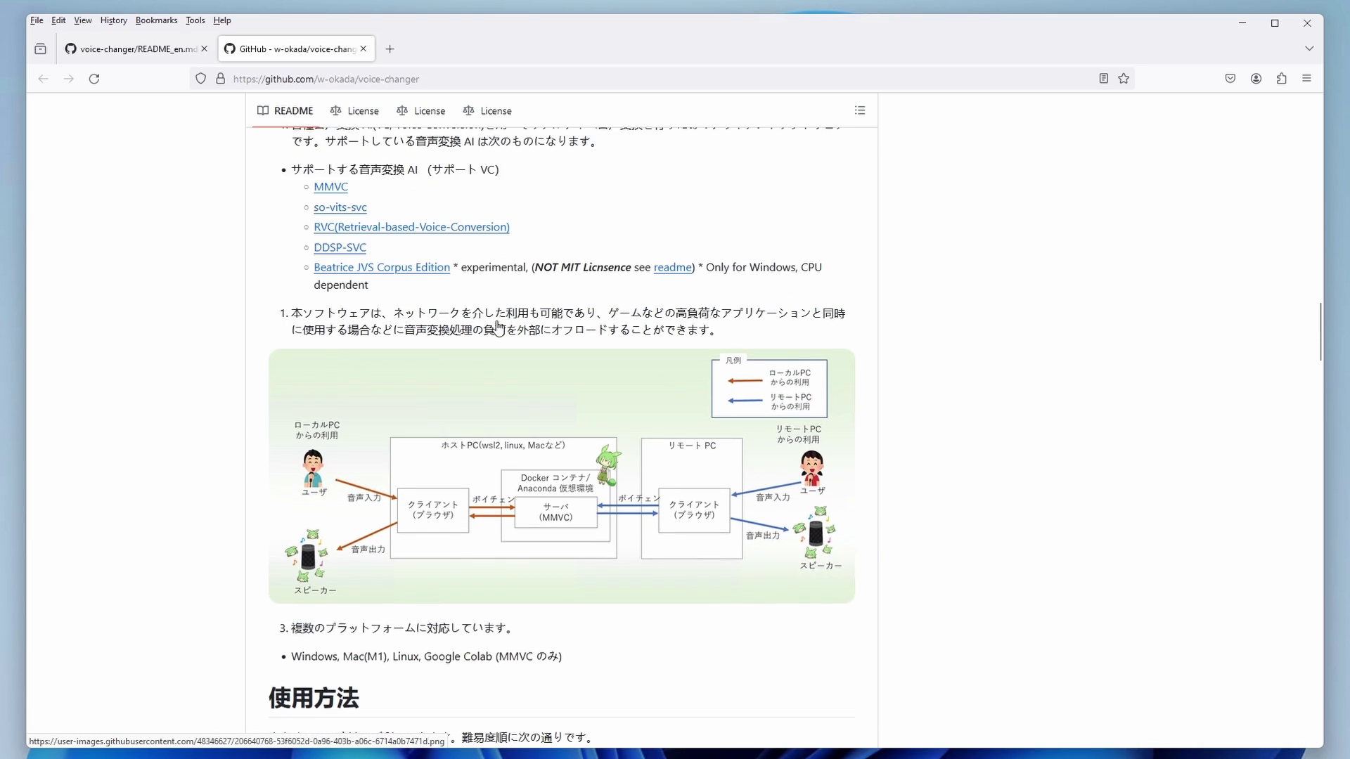
scroll(498, 328, "up", 10)
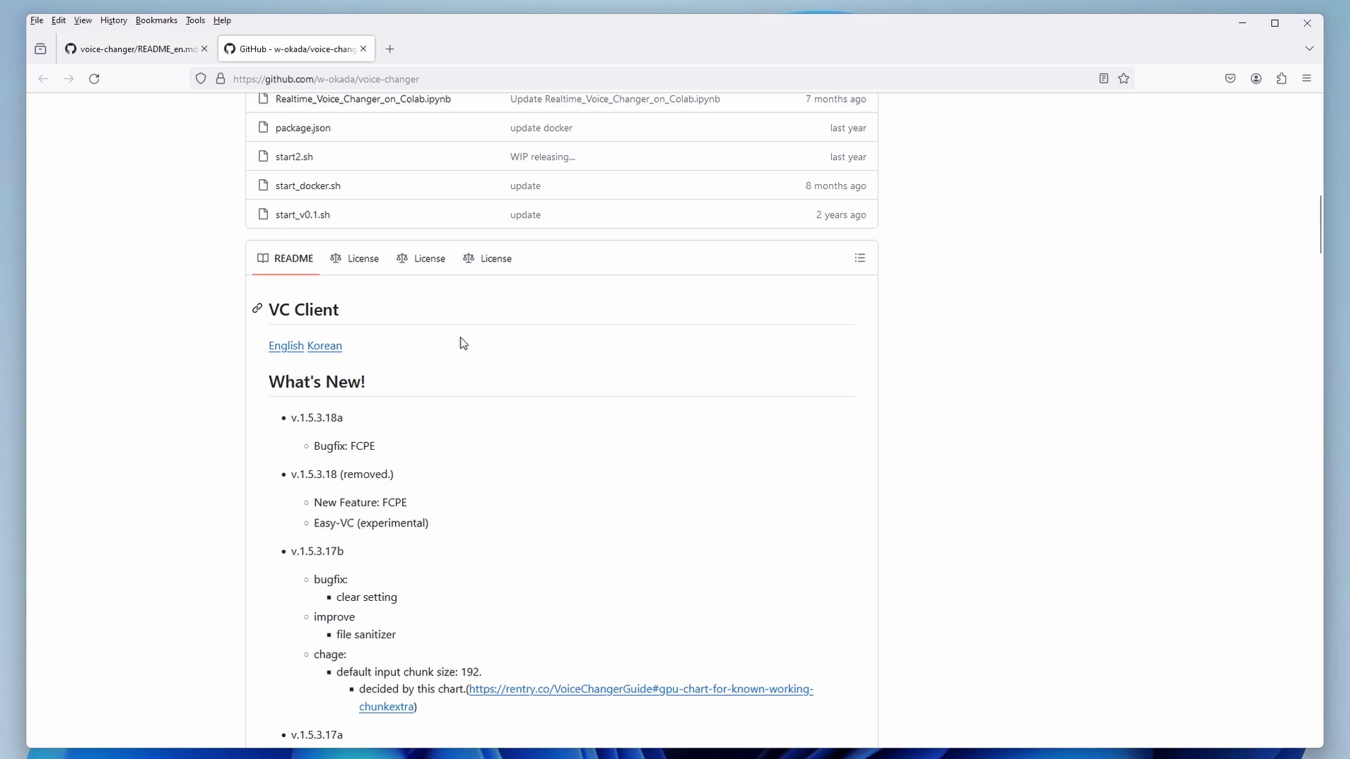
left_click_drag(262, 352, 305, 345)
Step: Open the English README and review the download table's v.1.5.3.18a Windows builds and ONNX/PyTorch frameworks
left_click(291, 348)
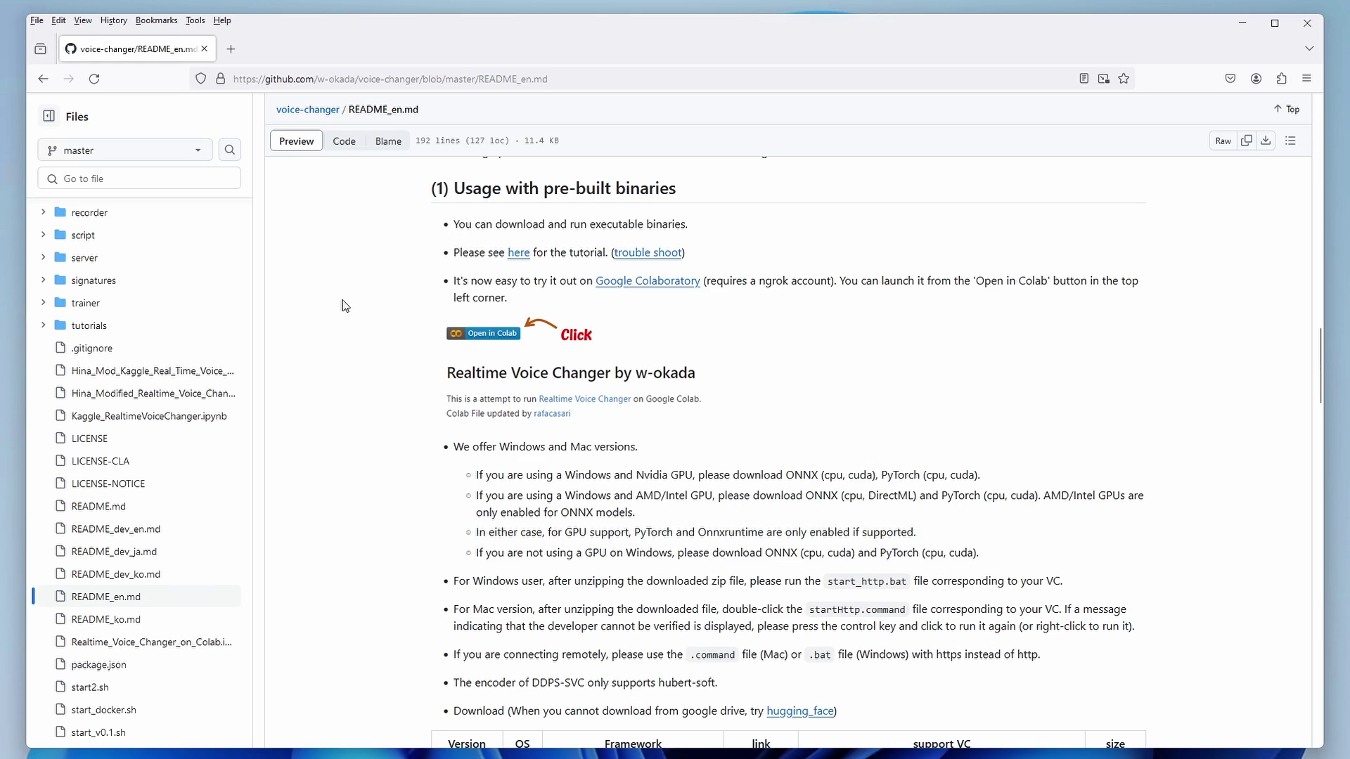
scroll(344, 303, "down", 2)
scroll(386, 294, "down", 1)
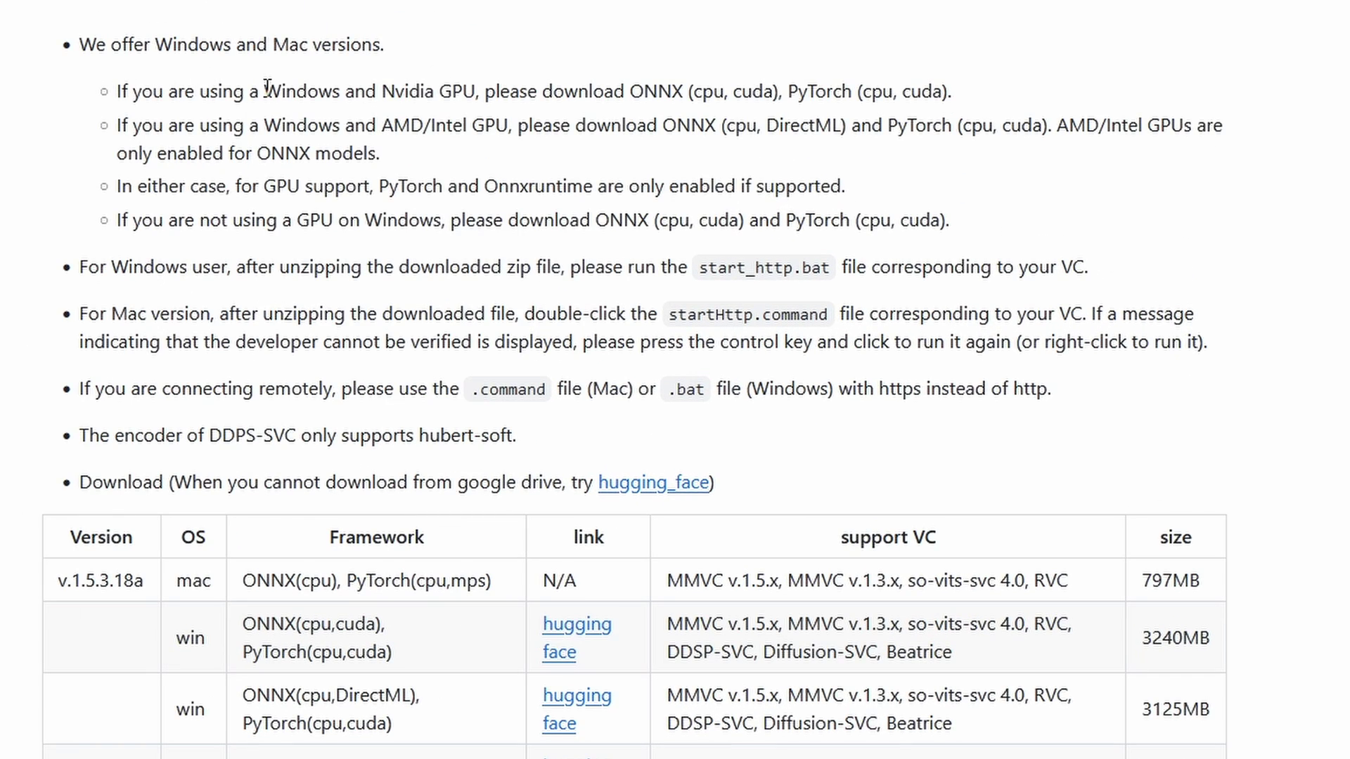
left_click_drag(266, 86, 478, 88)
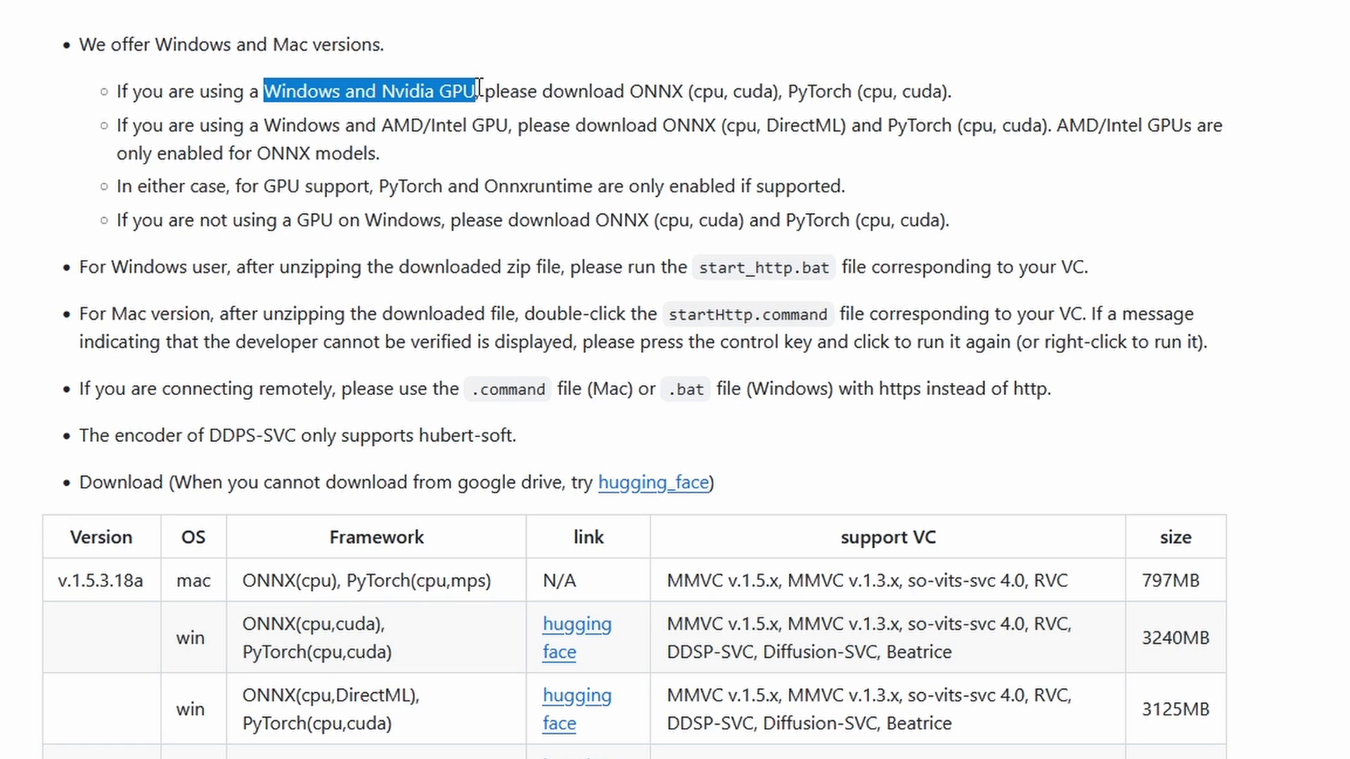
left_click(722, 92)
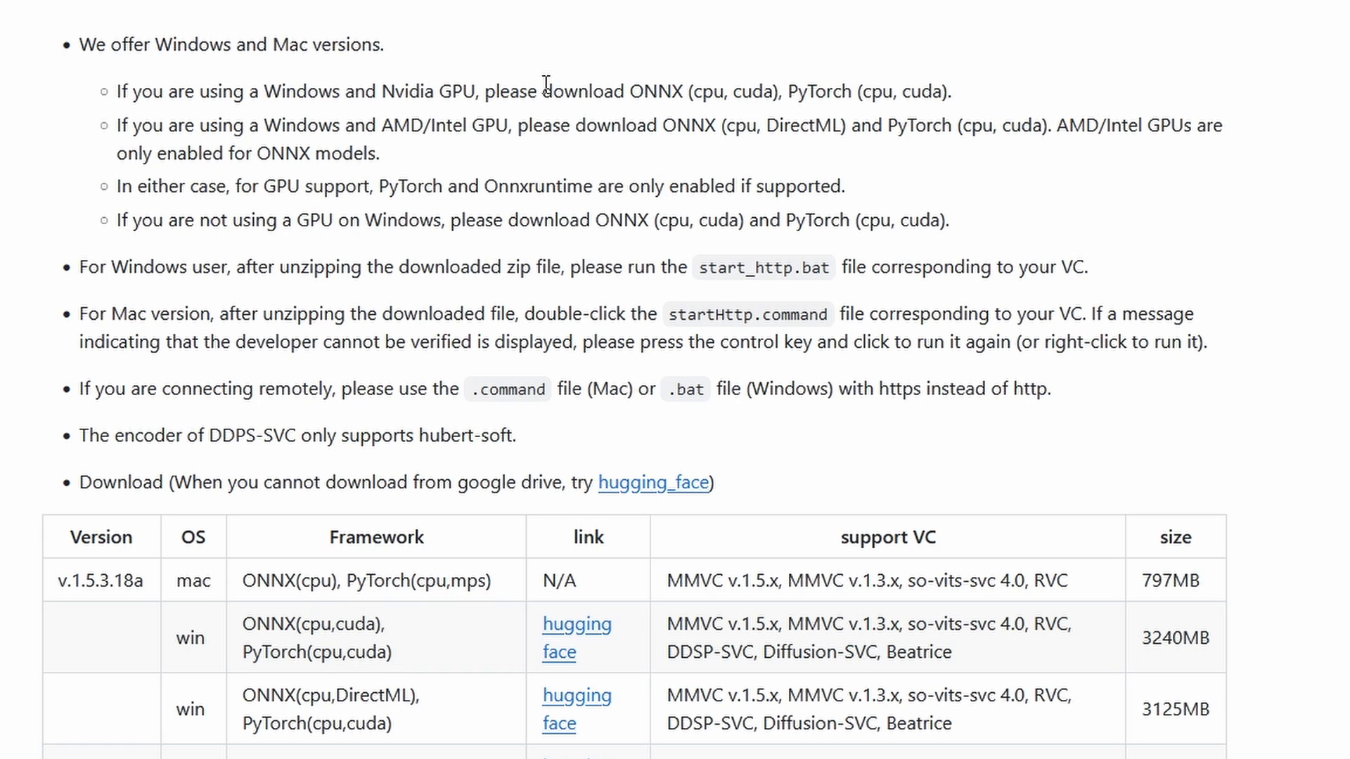
double_click(127, 75)
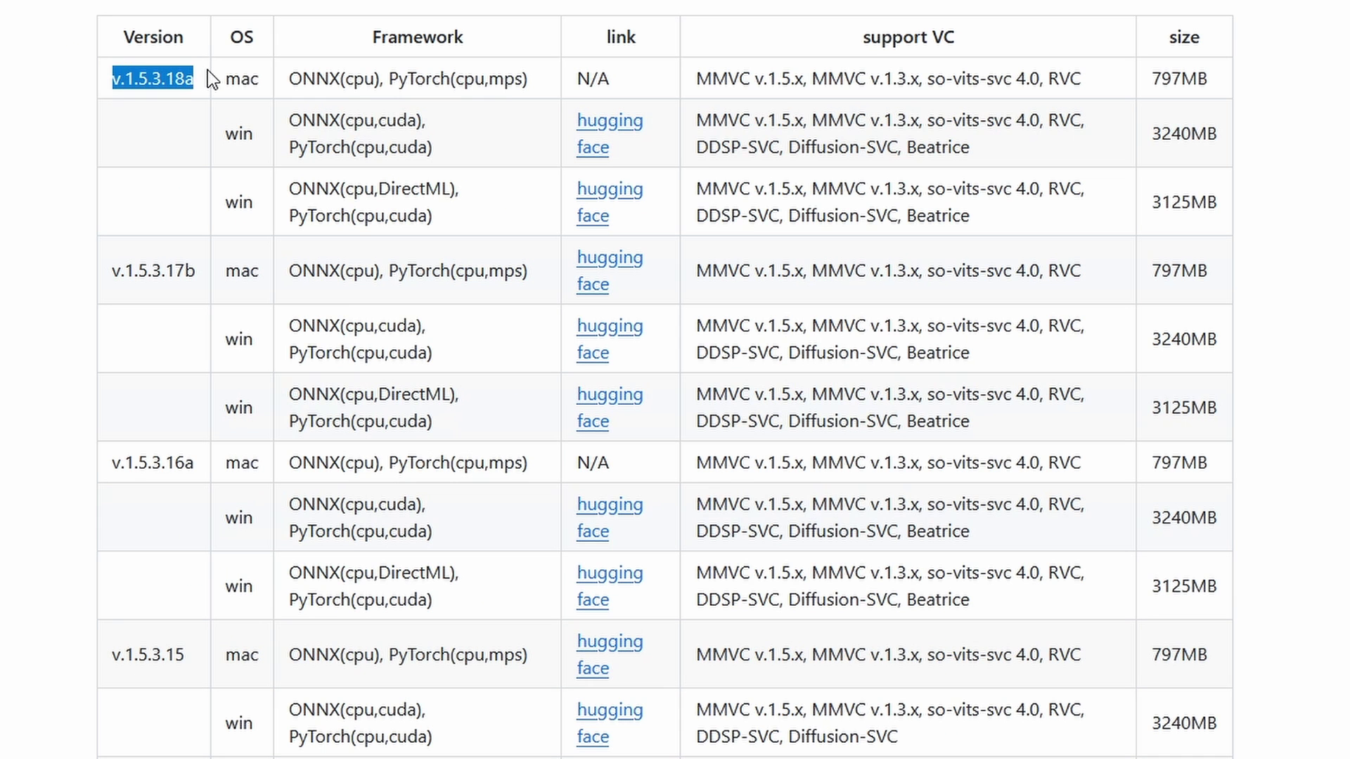
left_click(25, 93)
left_click_drag(282, 127, 460, 151)
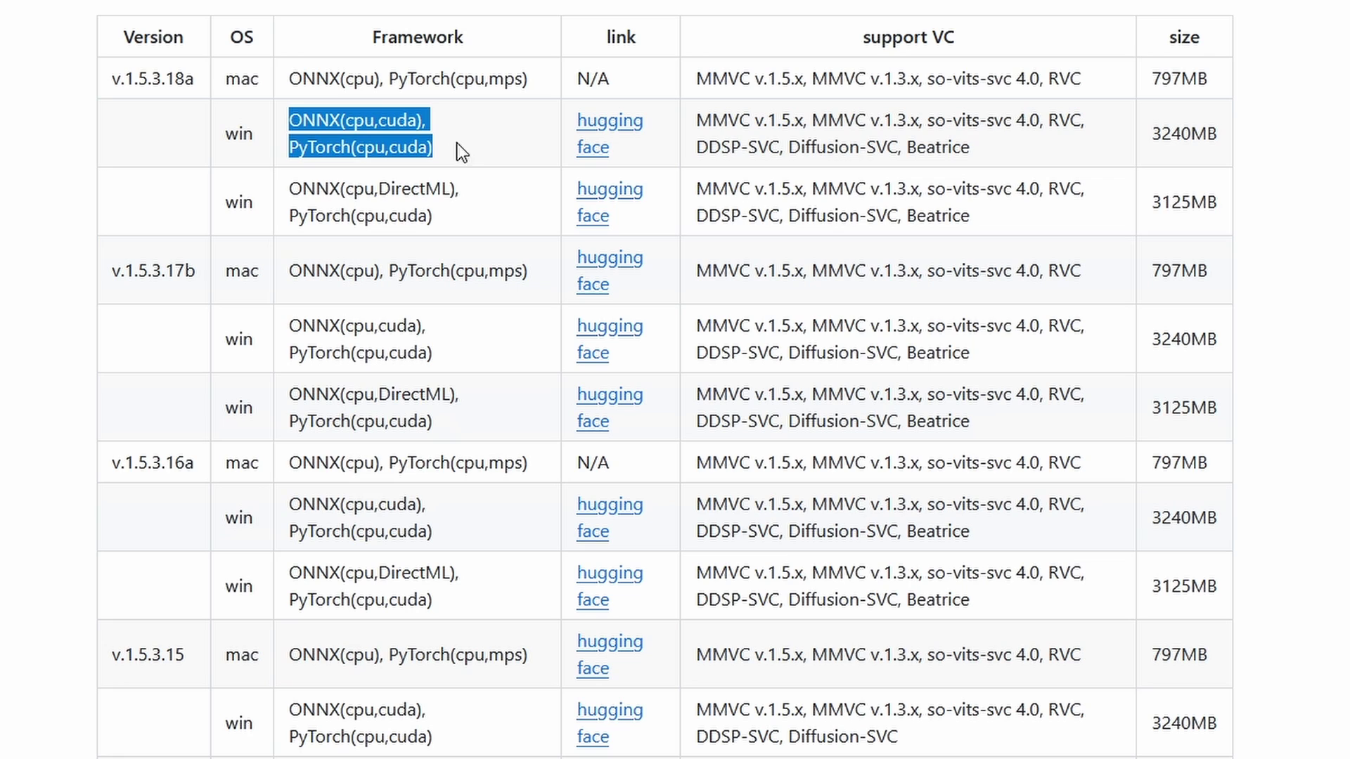
left_click(531, 135)
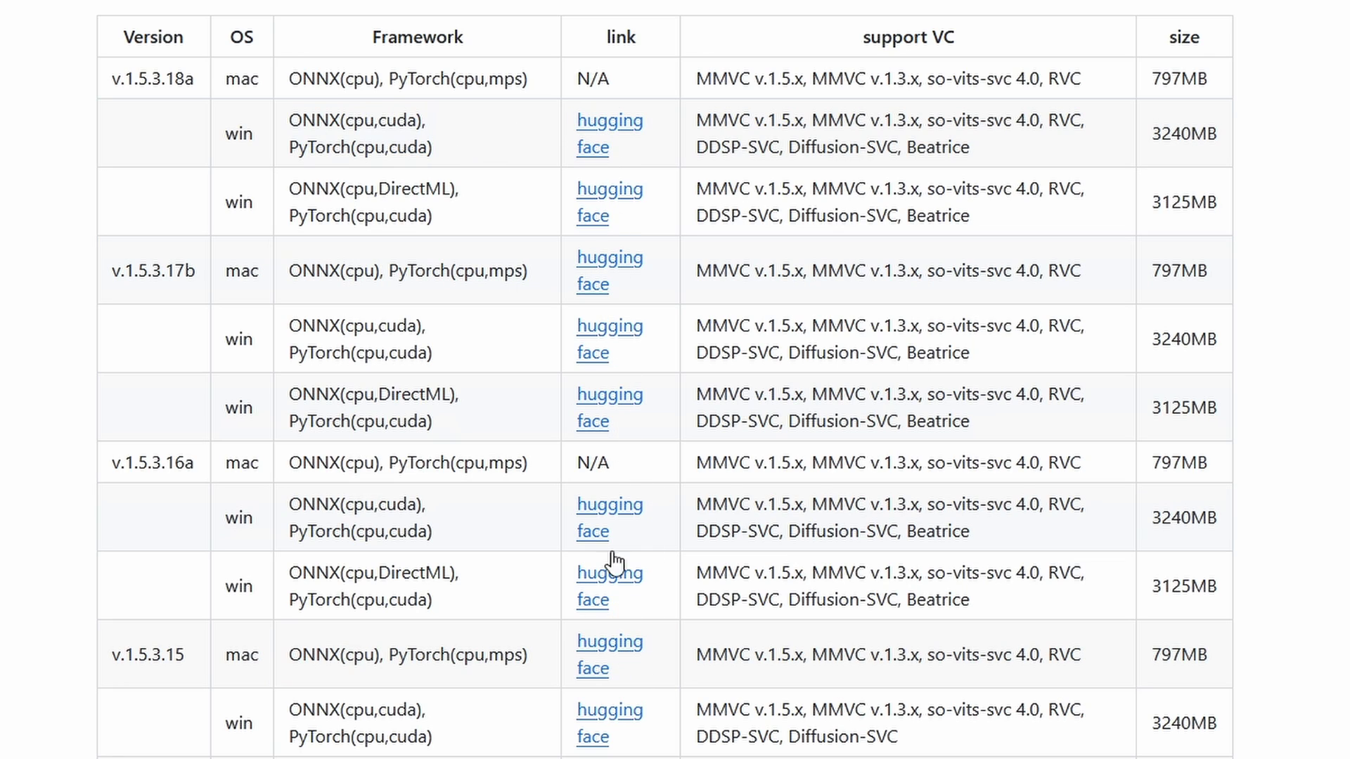
Step: Download MMVCServerSIO_win_onnxgpu-cuda_v.1.5.3.18a.zip from the vcclient000 Hugging Face files
left_click(593, 129)
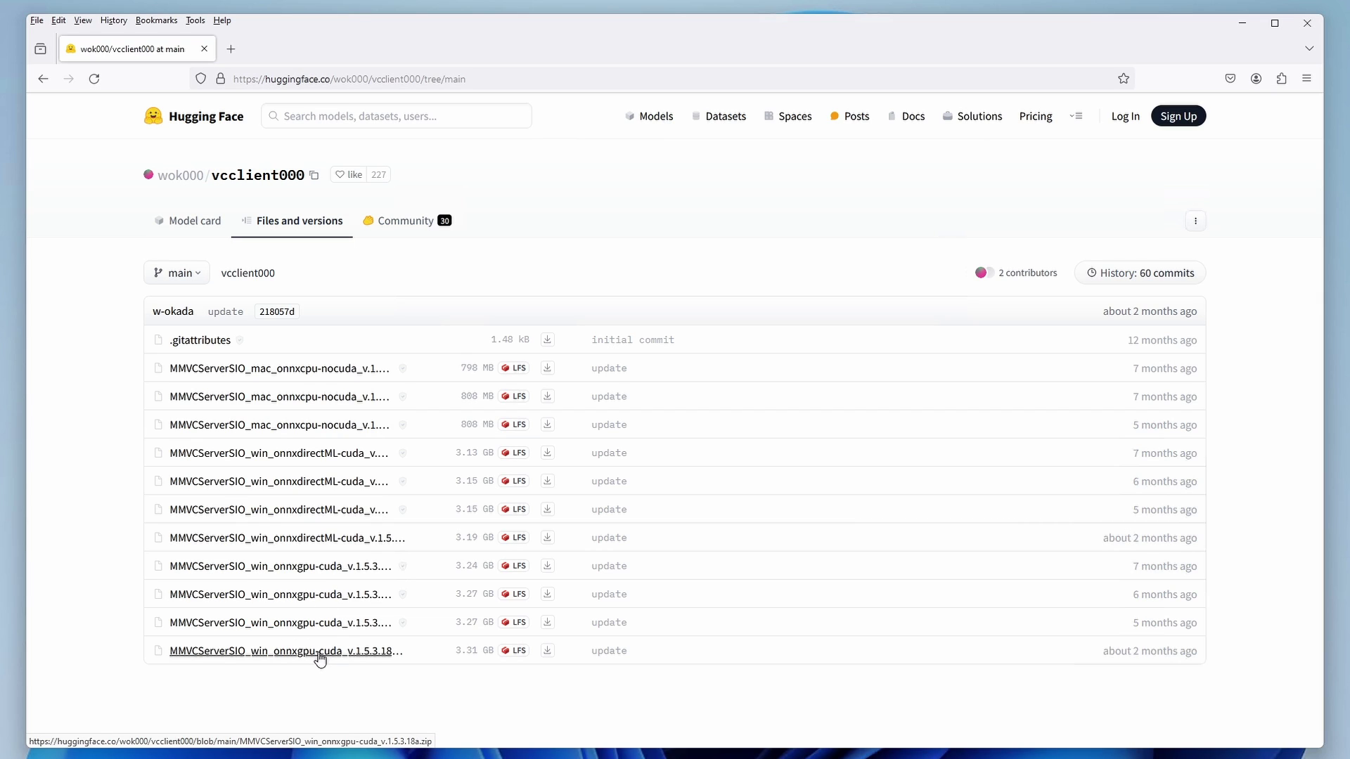
left_click_drag(133, 650, 436, 656)
left_click(432, 687)
left_click(548, 659)
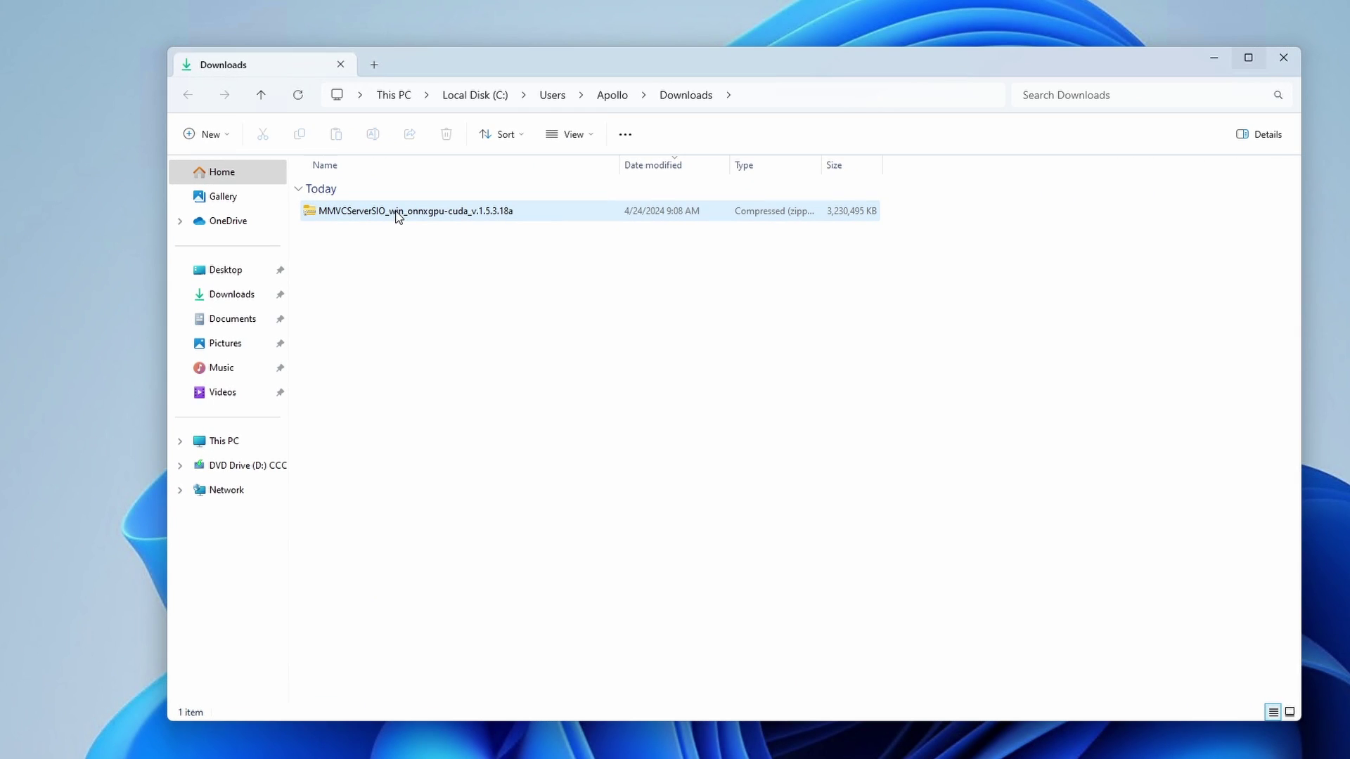
Step: Extract the downloaded MMVCServerSIO zip into the Downloads folder
left_click(398, 216)
right_click(398, 215)
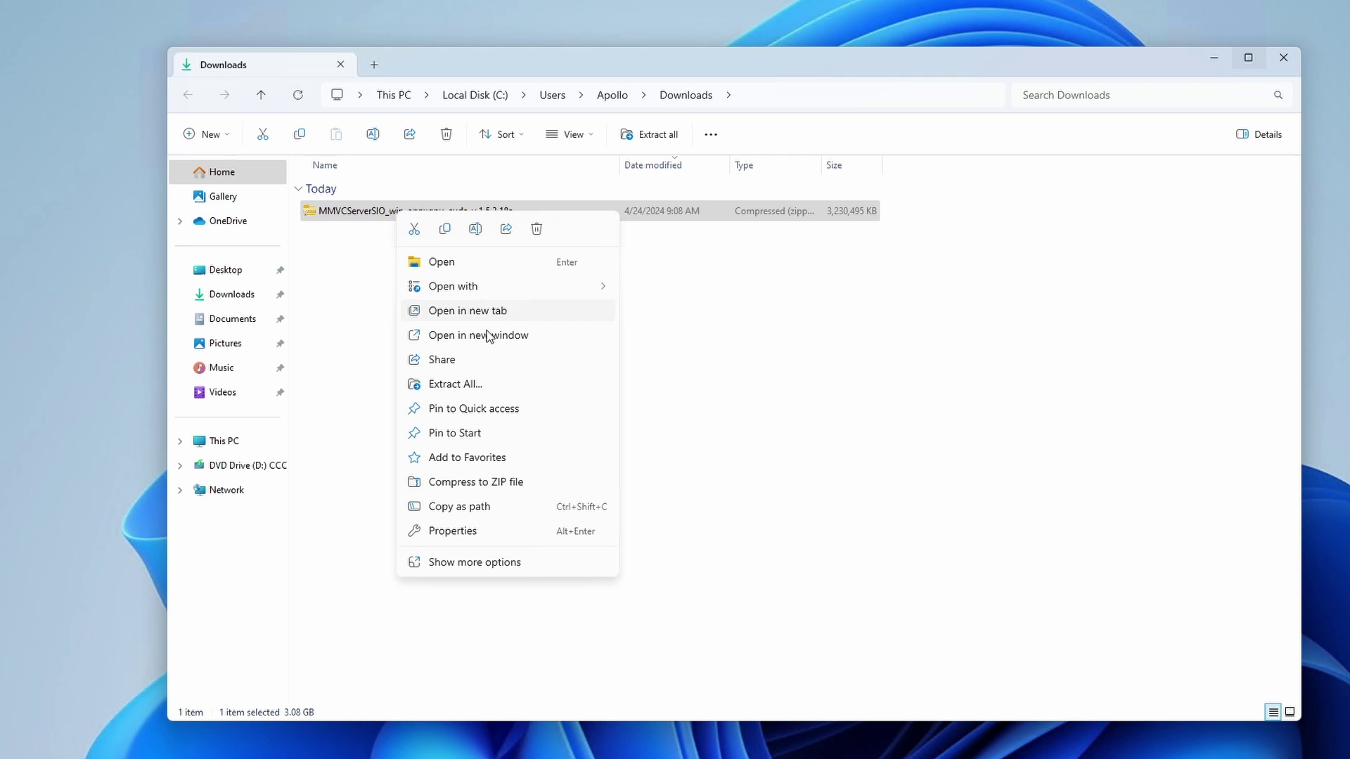
left_click(482, 383)
left_click(914, 538)
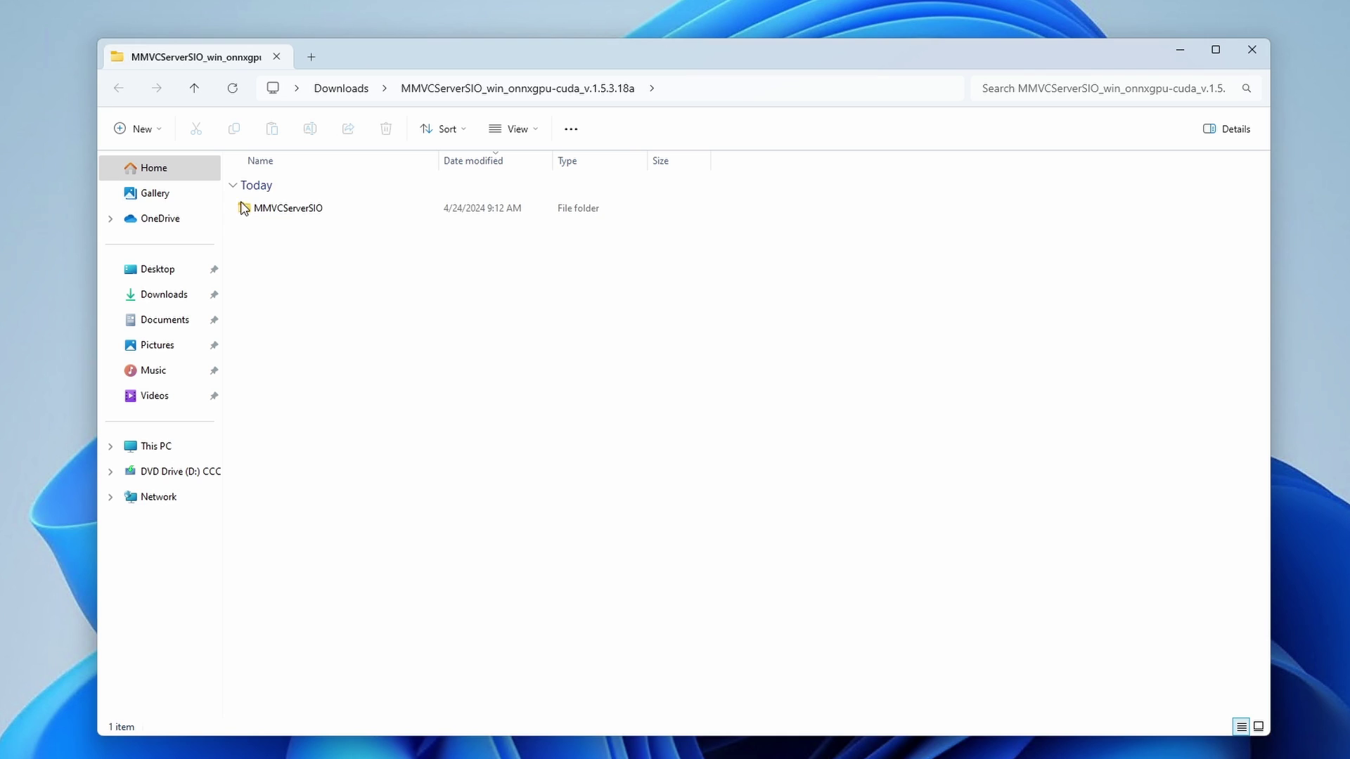
Step: Open the MMVCServerSIO folder and select the start_http batch file
double_click(300, 213)
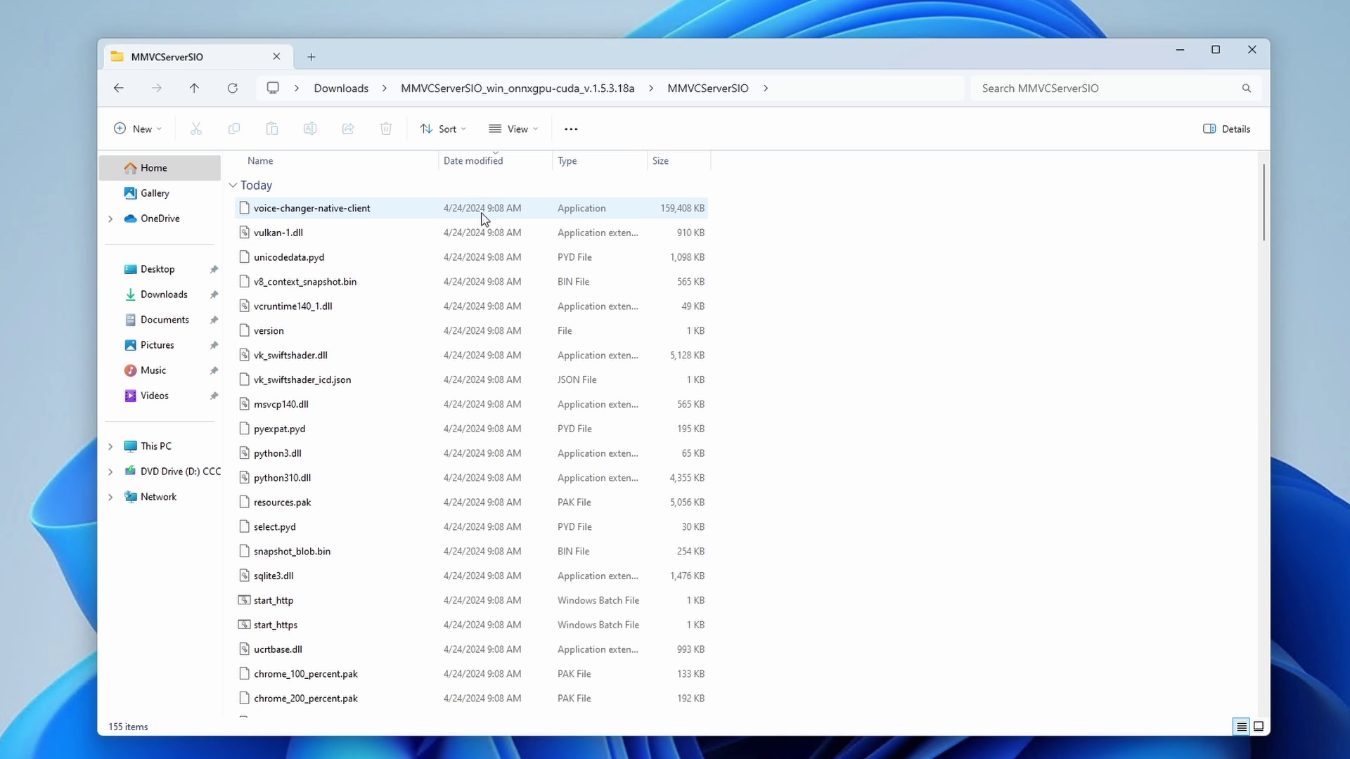
scroll(774, 247, "down", 2)
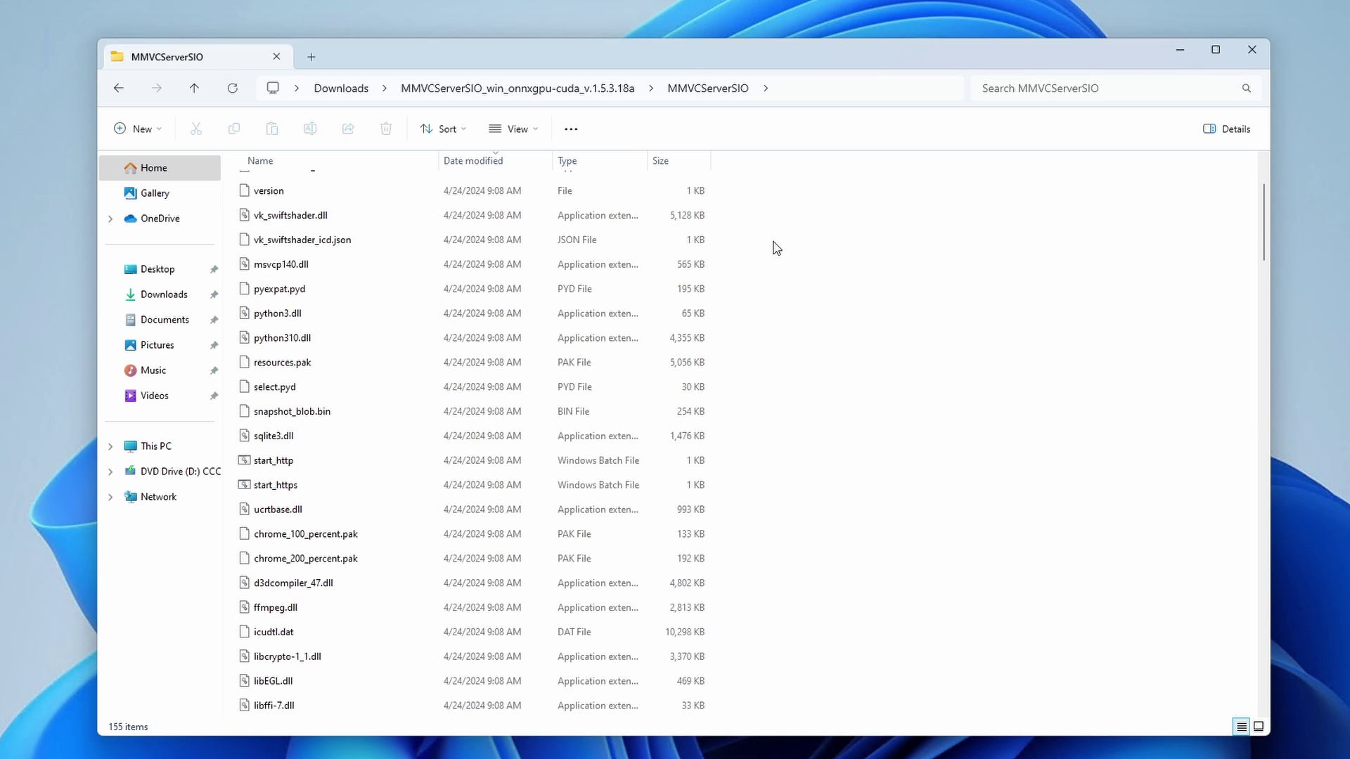
scroll(771, 246, "down", 4)
scroll(633, 338, "up", 3)
left_click(247, 392)
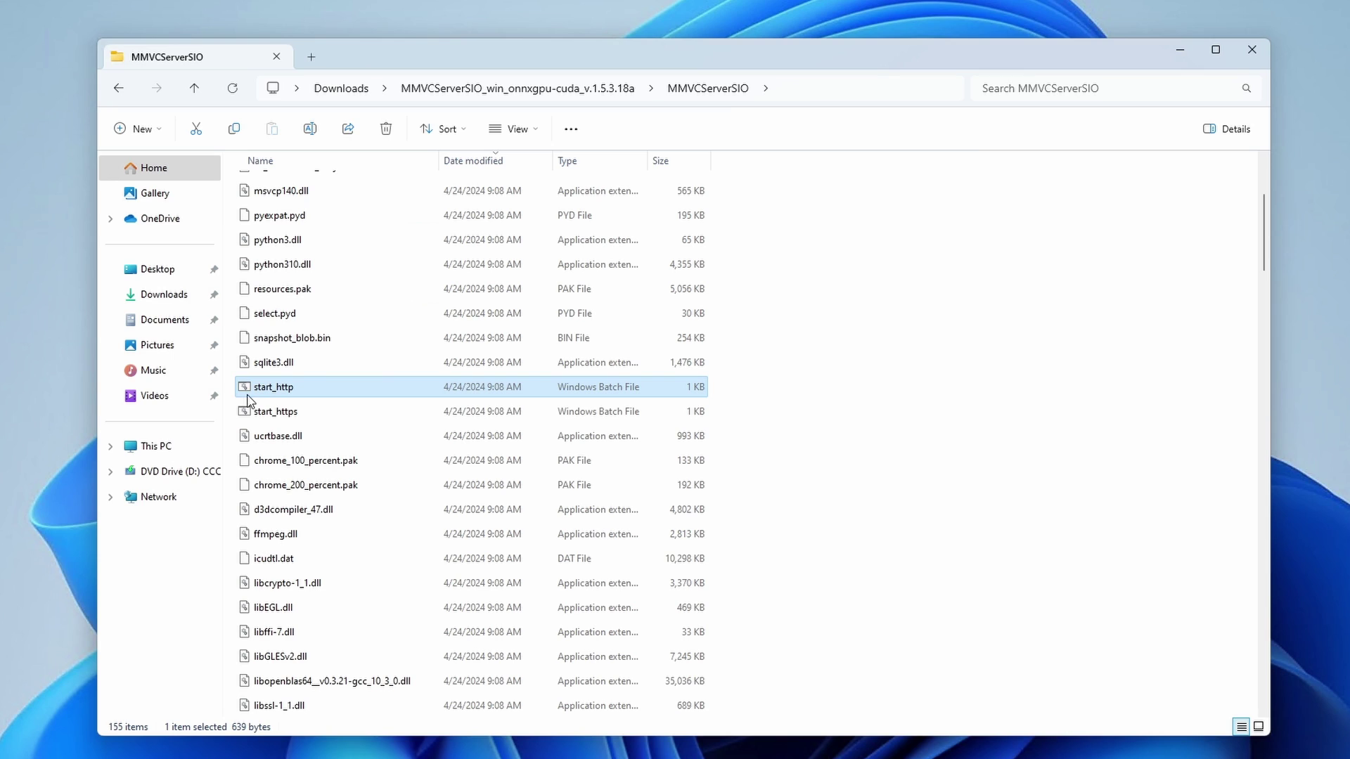
Step: Launch start_http, choosing More info and Run anyway at the SmartScreen warning
double_click(327, 387)
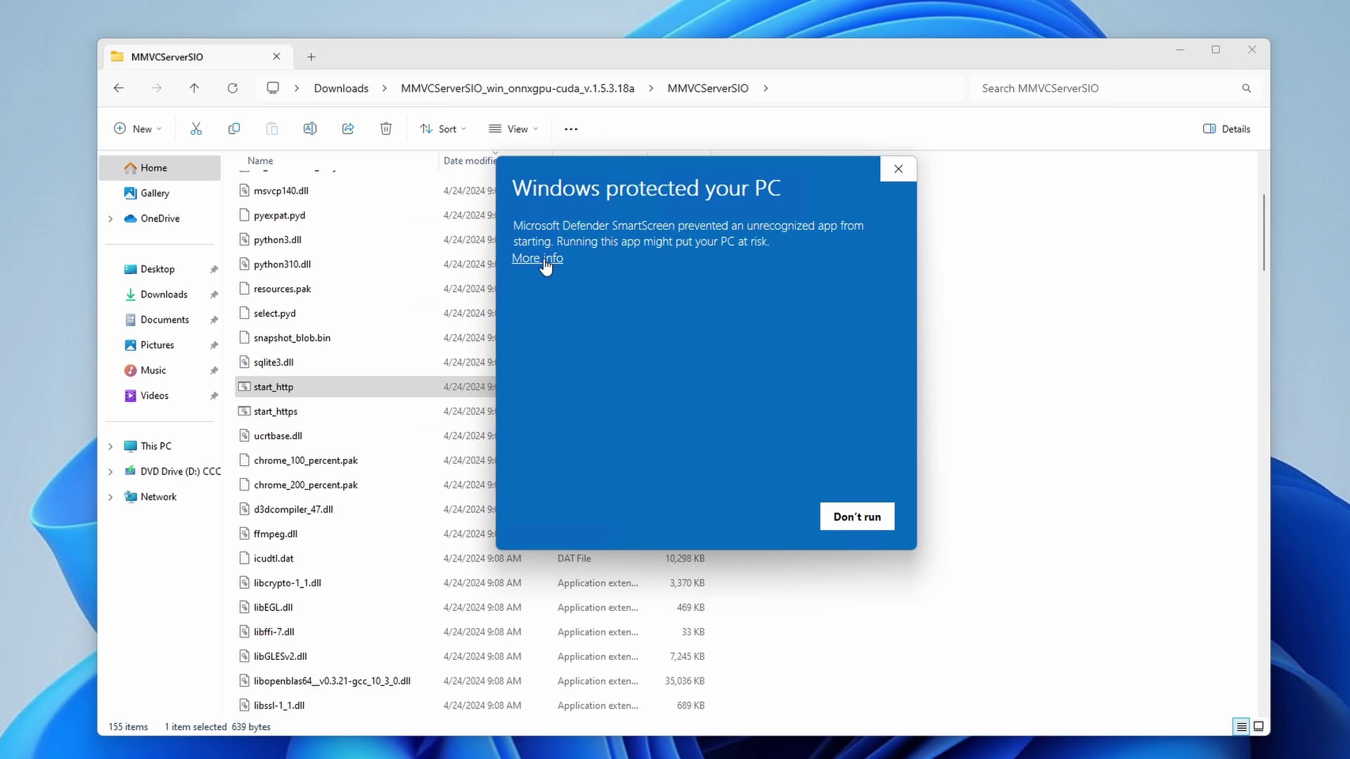
left_click(545, 260)
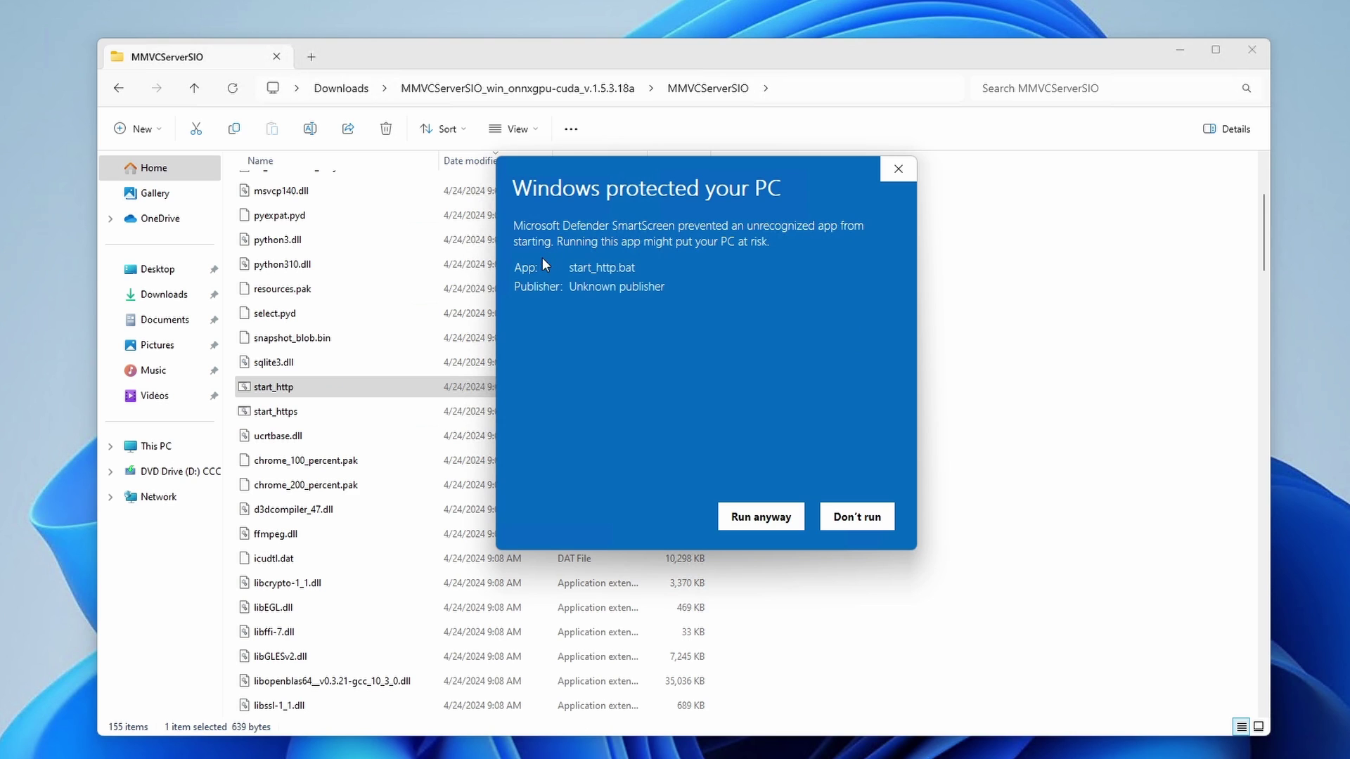
left_click(758, 520)
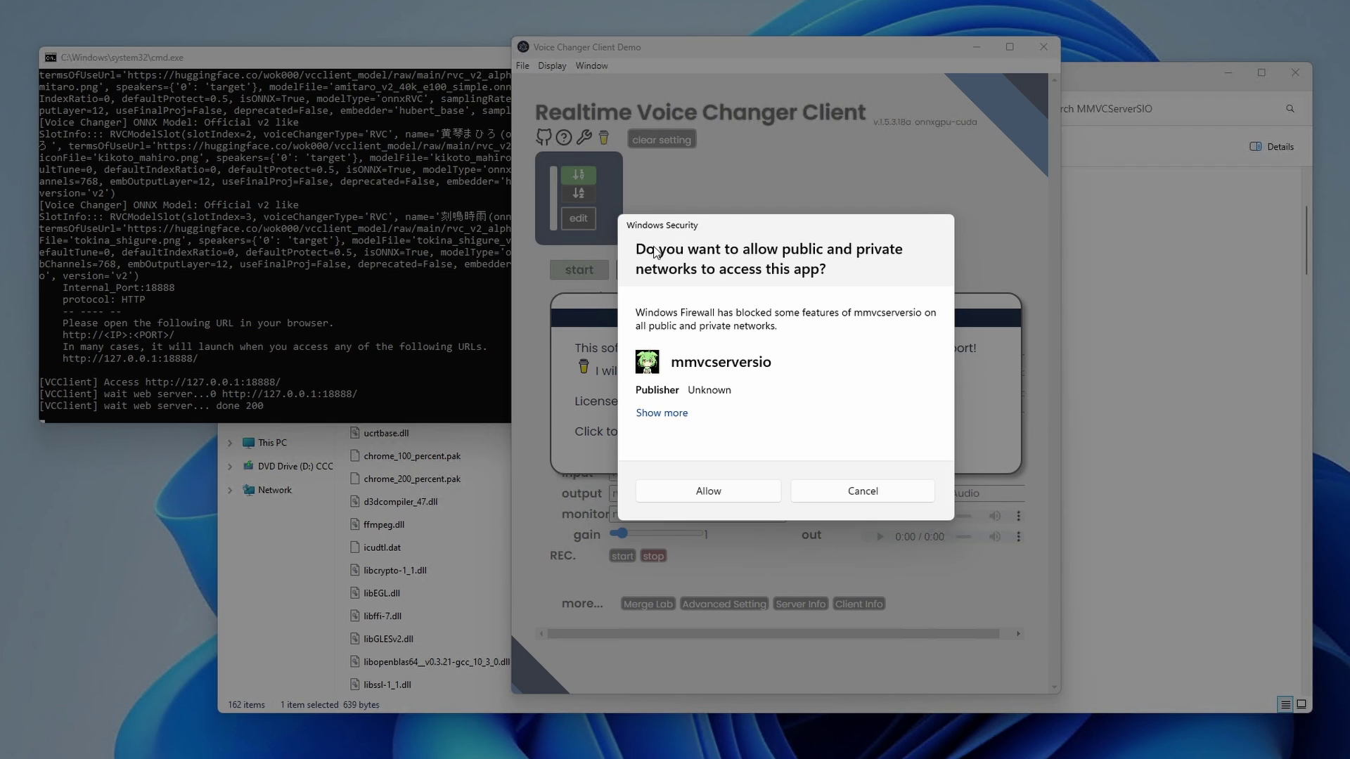
Step: Expand the Windows Security prompt and allow mmvcserversio with Public networks checked
left_click(661, 415)
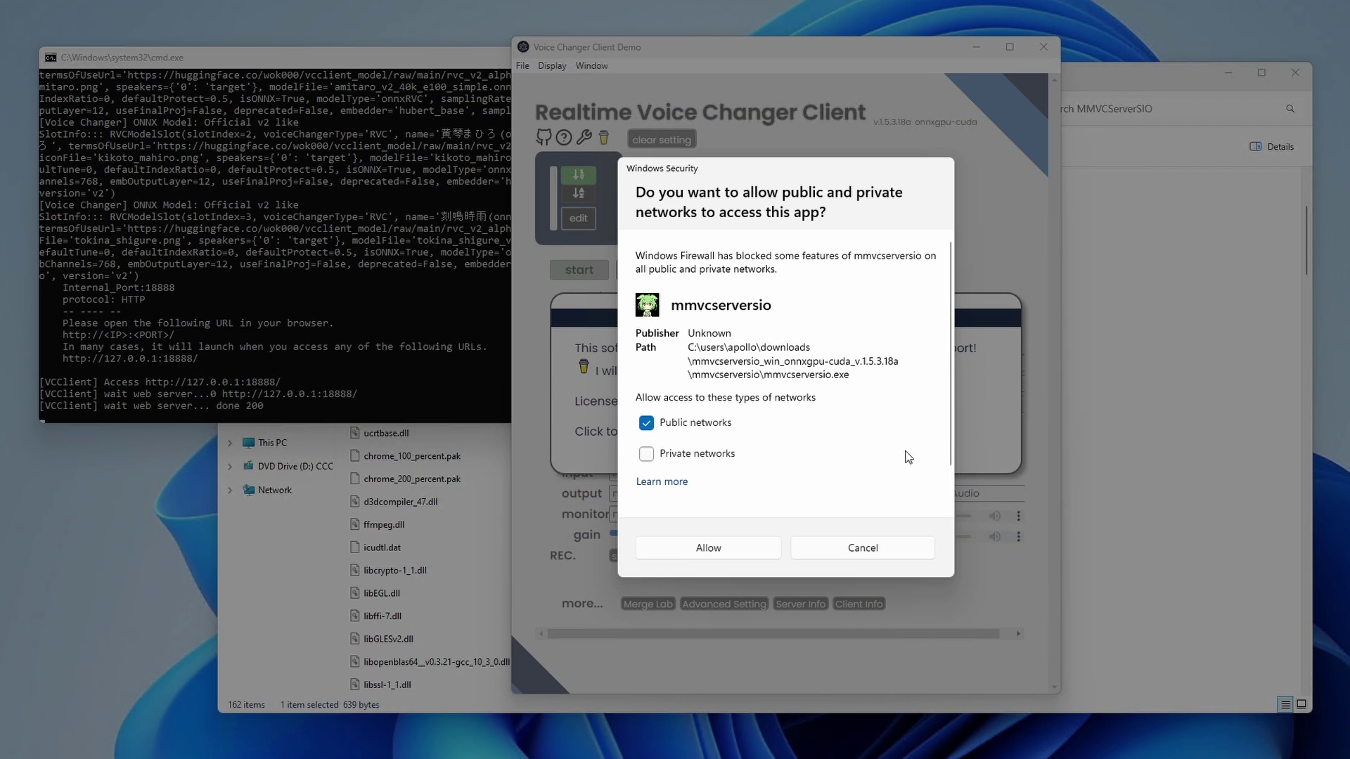
left_click(763, 554)
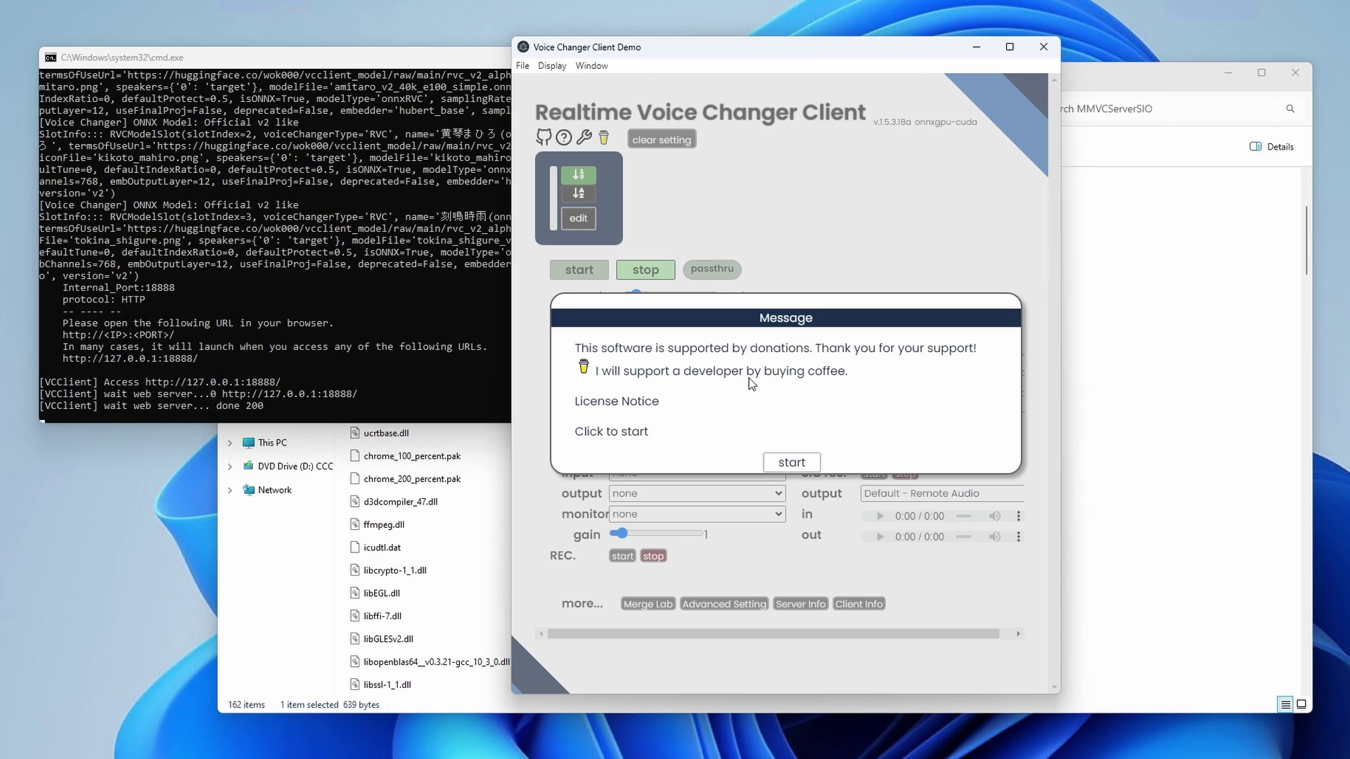
Step: Dismiss the donation message and try the つくよみちゃん and Beatrice JVS Corpus voice models
left_click(792, 462)
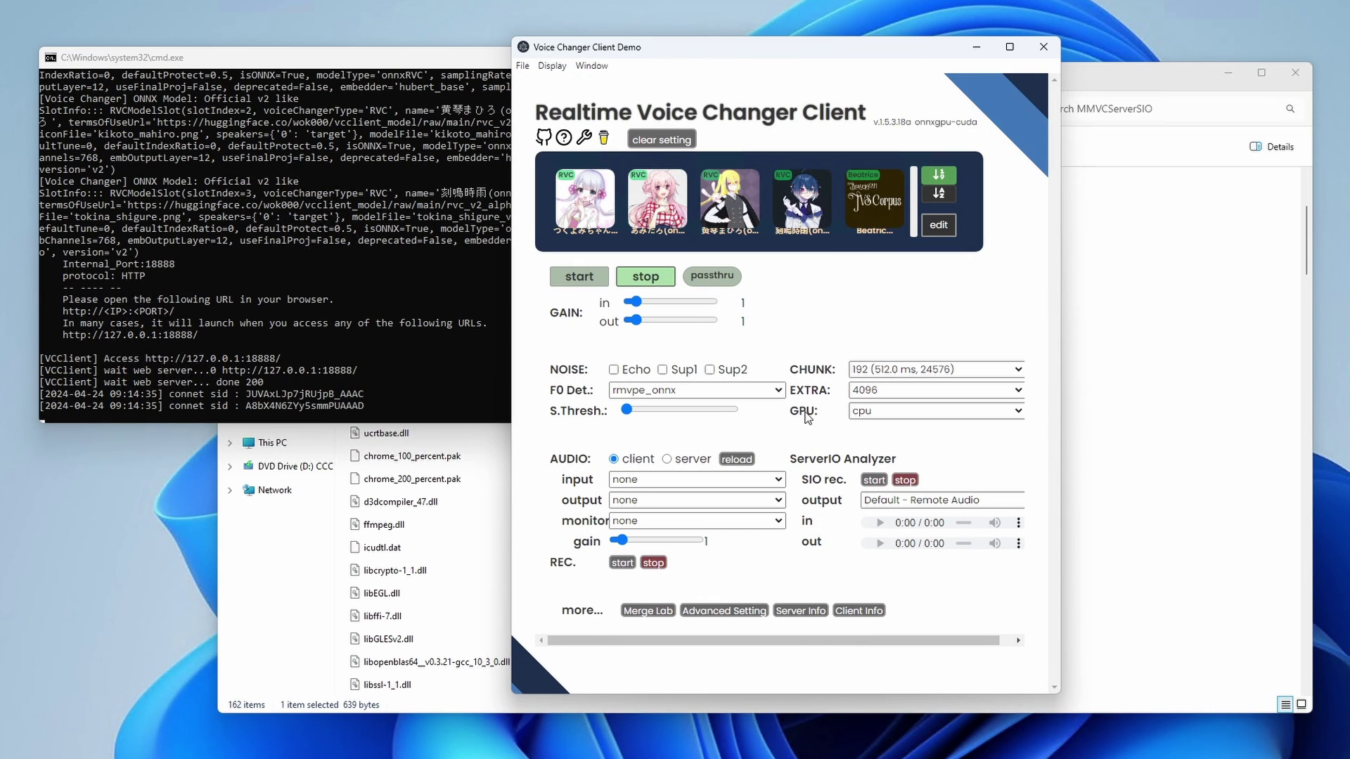
left_click(582, 213)
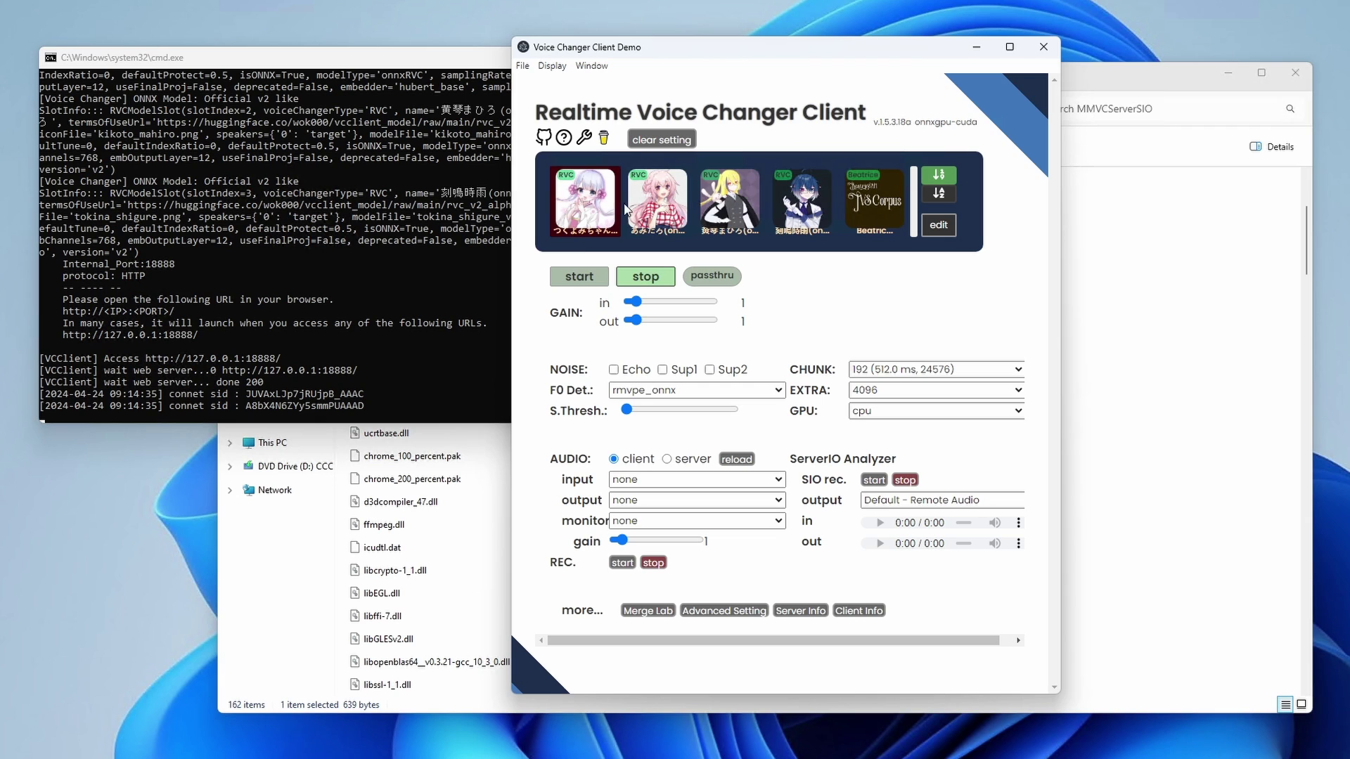
left_click(801, 203)
left_click(865, 215)
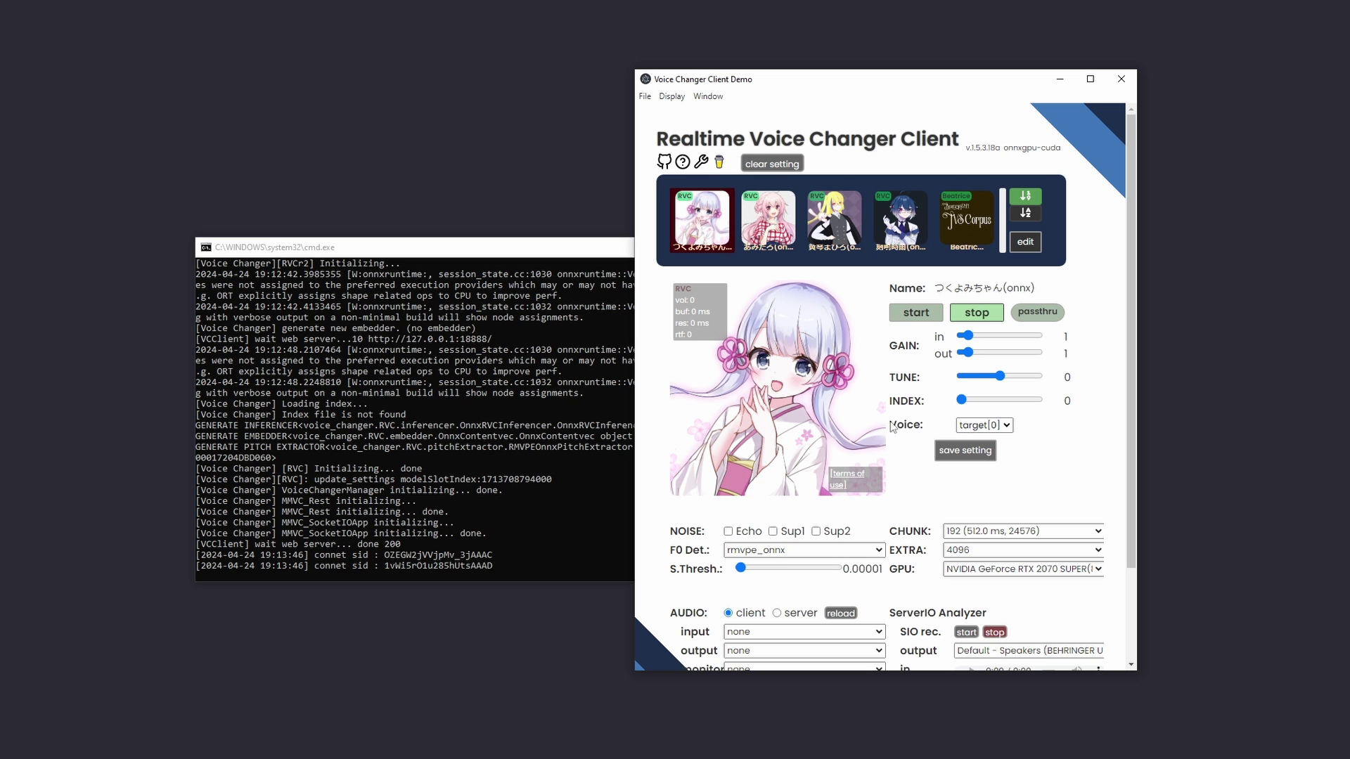
Step: Set audio input to CABLE Output (VB-Audio Virtual Cable) and output to Speakers (BEHRINGER UMC202HD 192k)
scroll(867, 529, "down", 2)
left_click(869, 520)
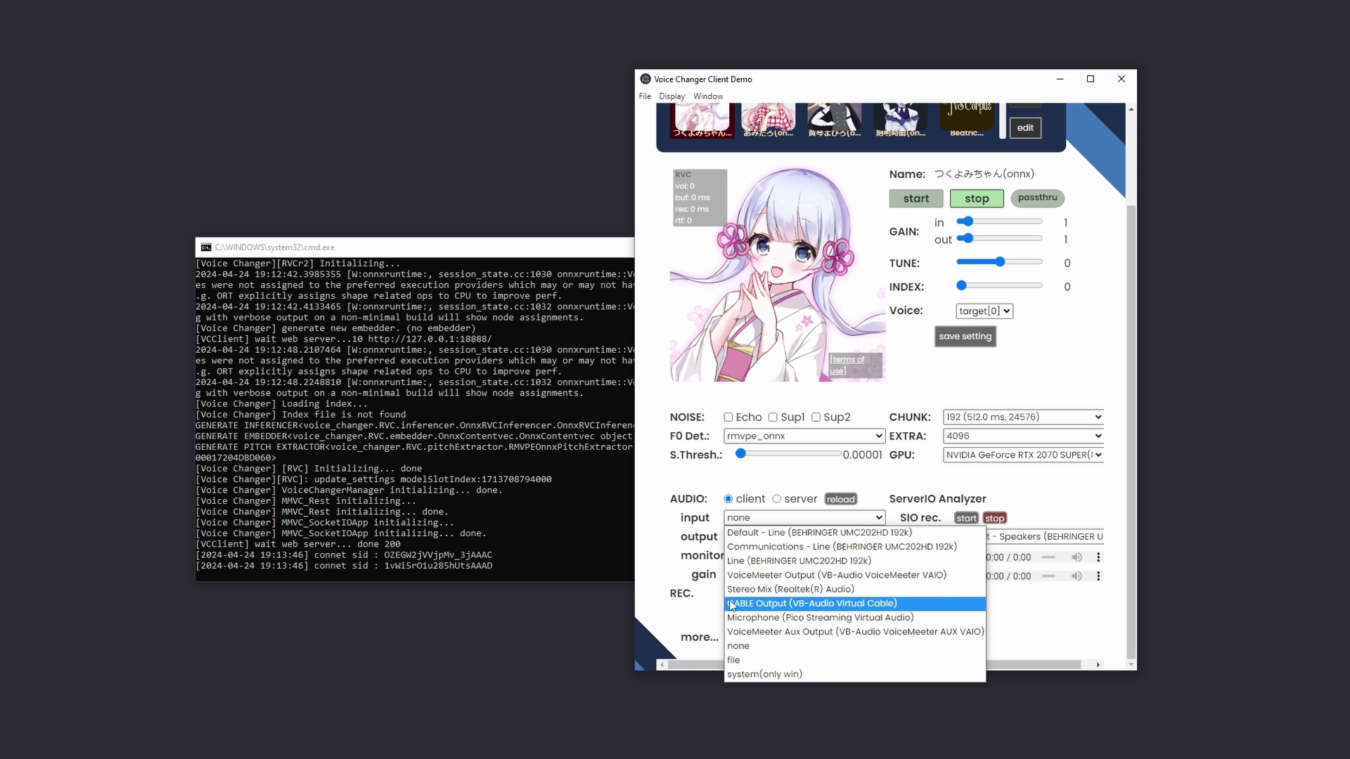
left_click(838, 604)
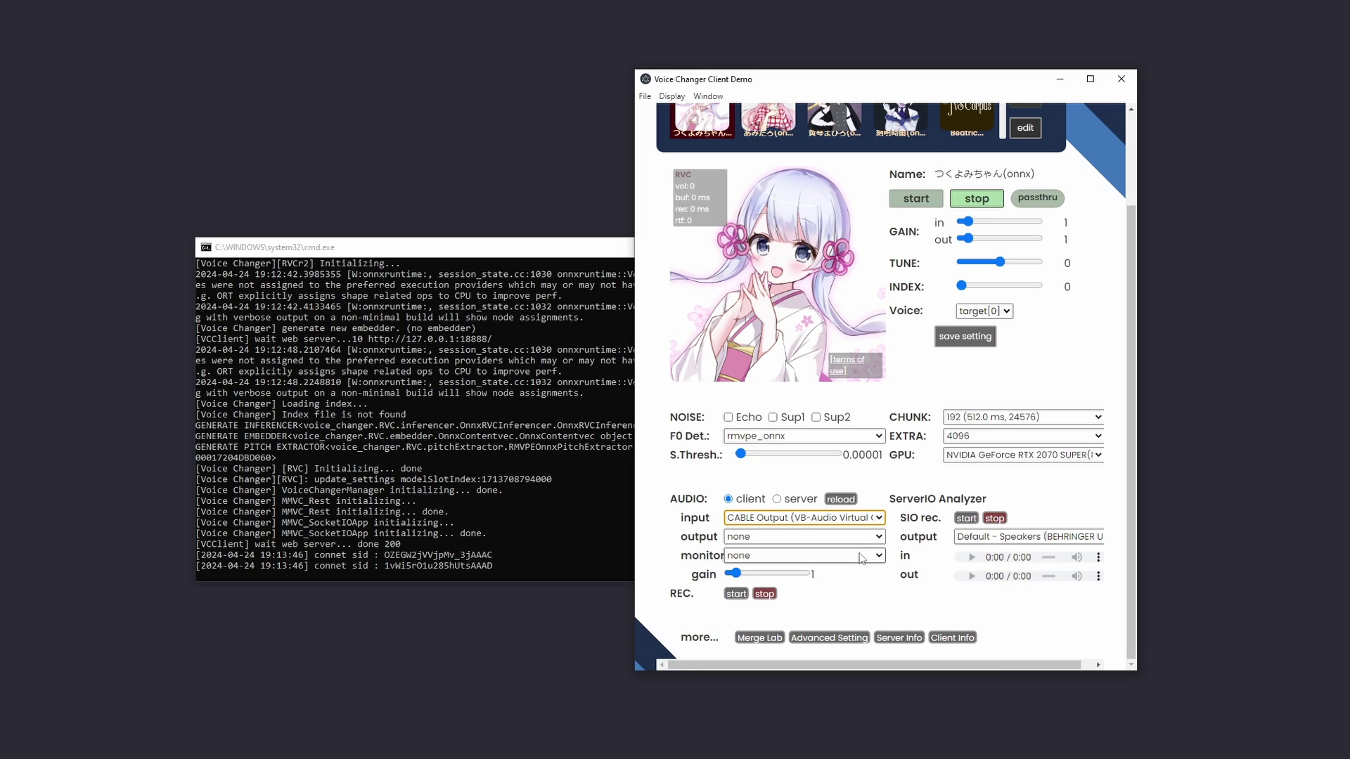
left_click(879, 538)
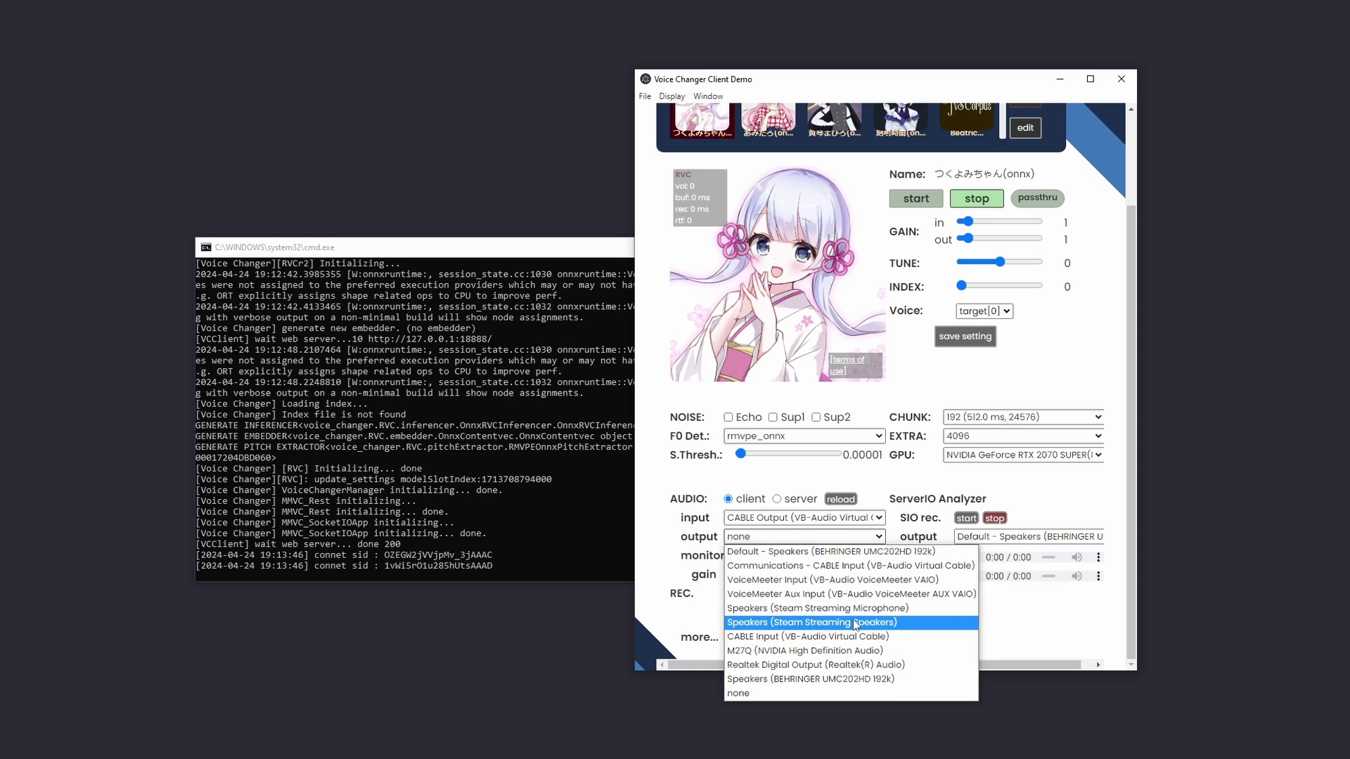
left_click(847, 681)
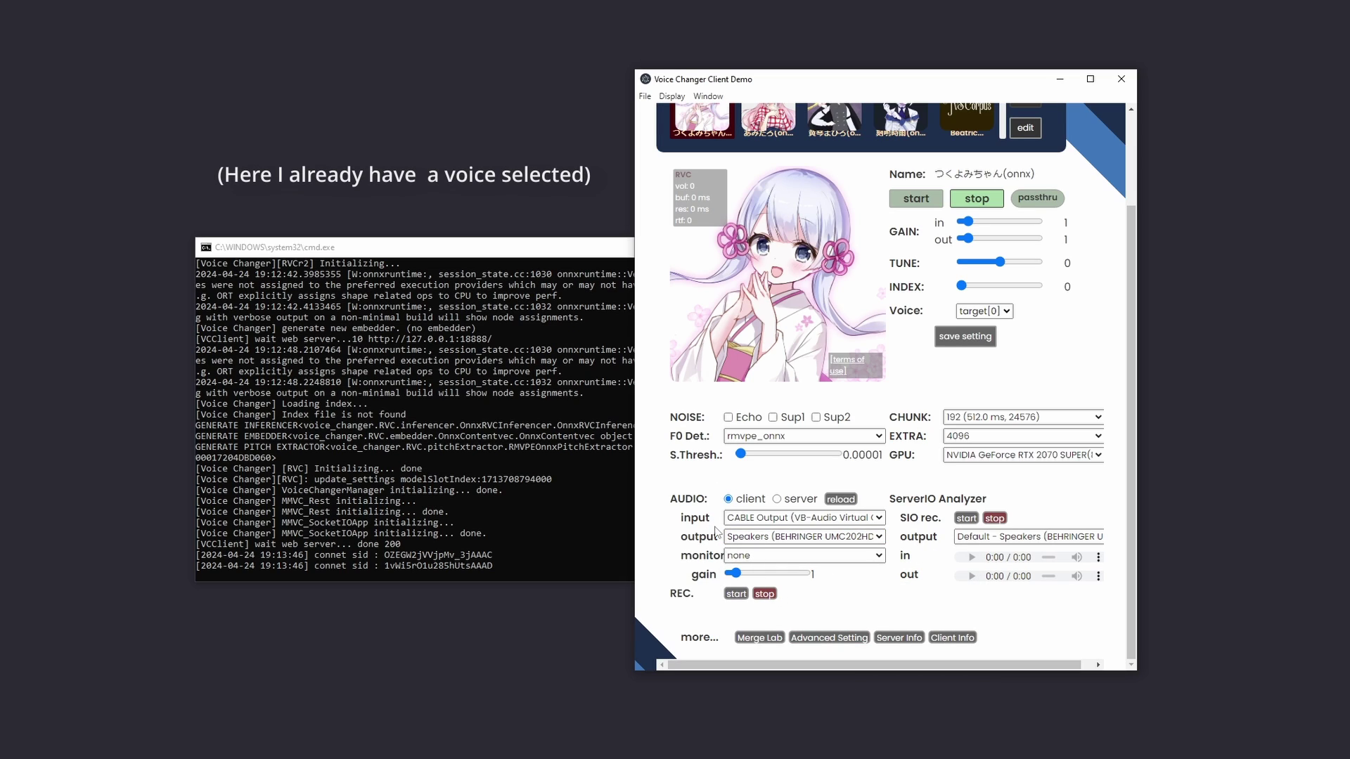
Step: Start voice conversion, keep CHUNK at 192, and bring up the EXTRA buffer size options
left_click(916, 199)
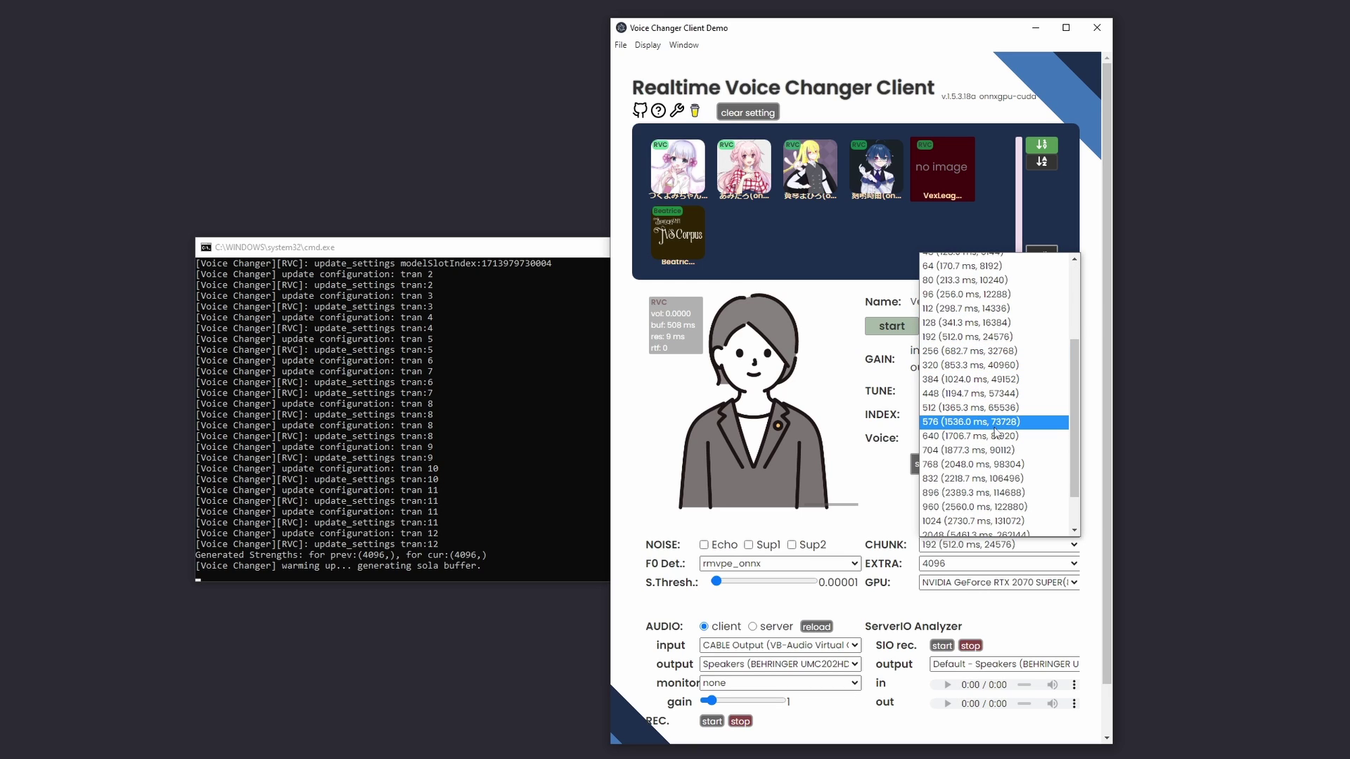
left_click(969, 340)
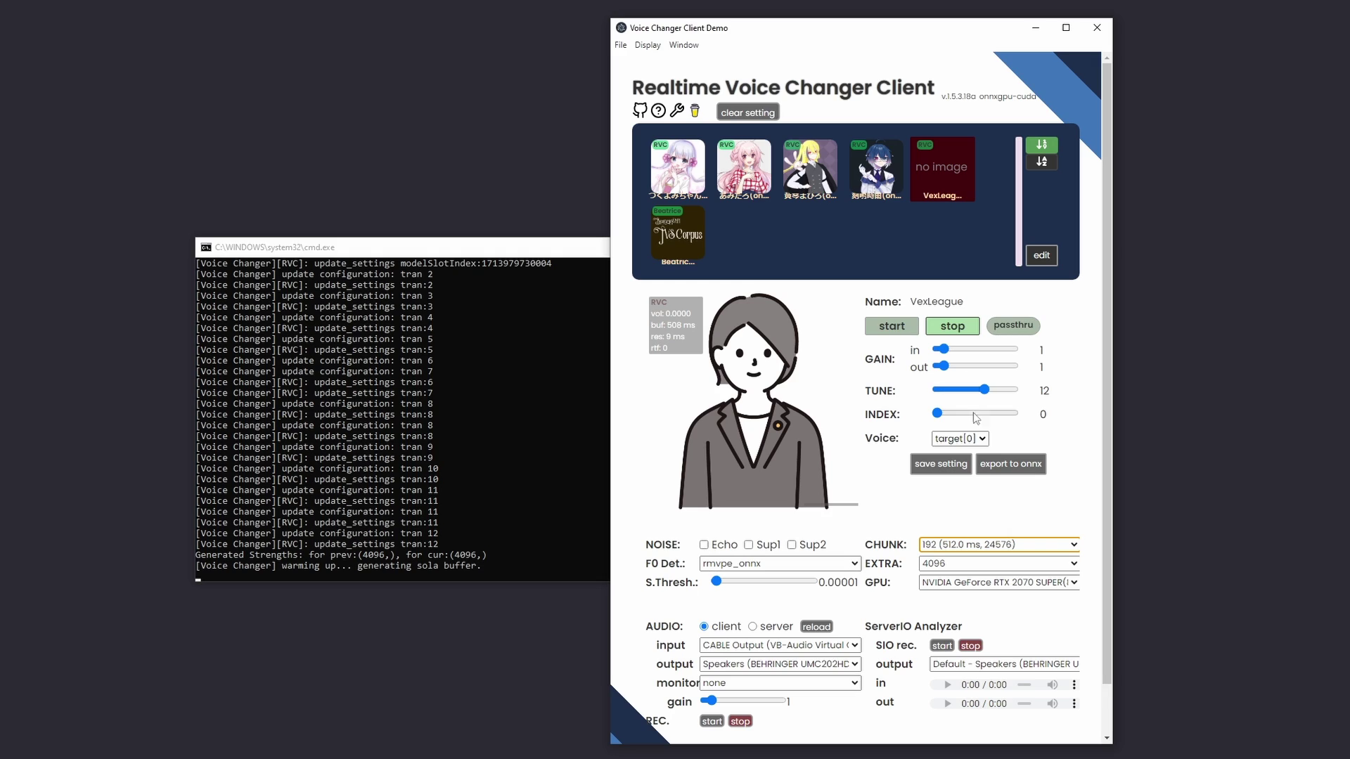
left_click(985, 564)
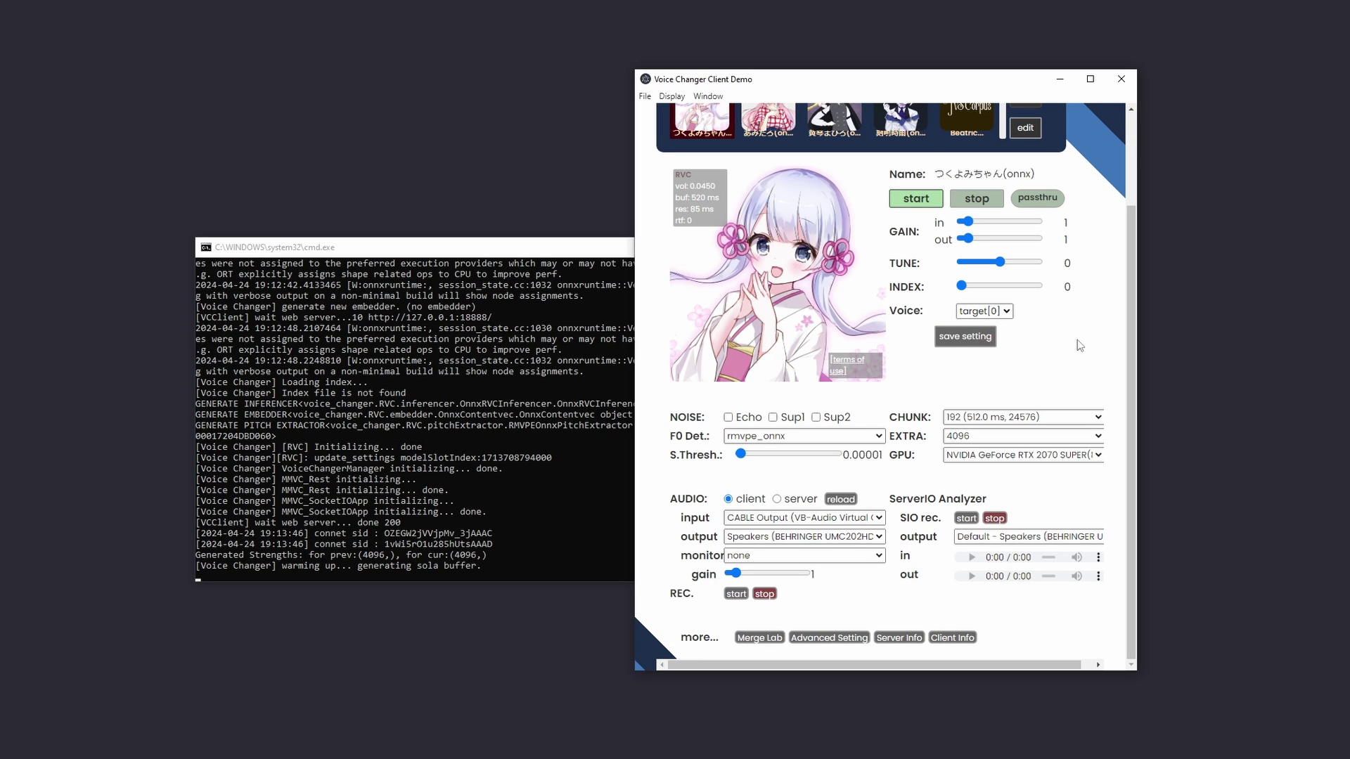
Step: Slide the TUNE pitch from 0 to 12, then nudge it up to 14
left_click(999, 265)
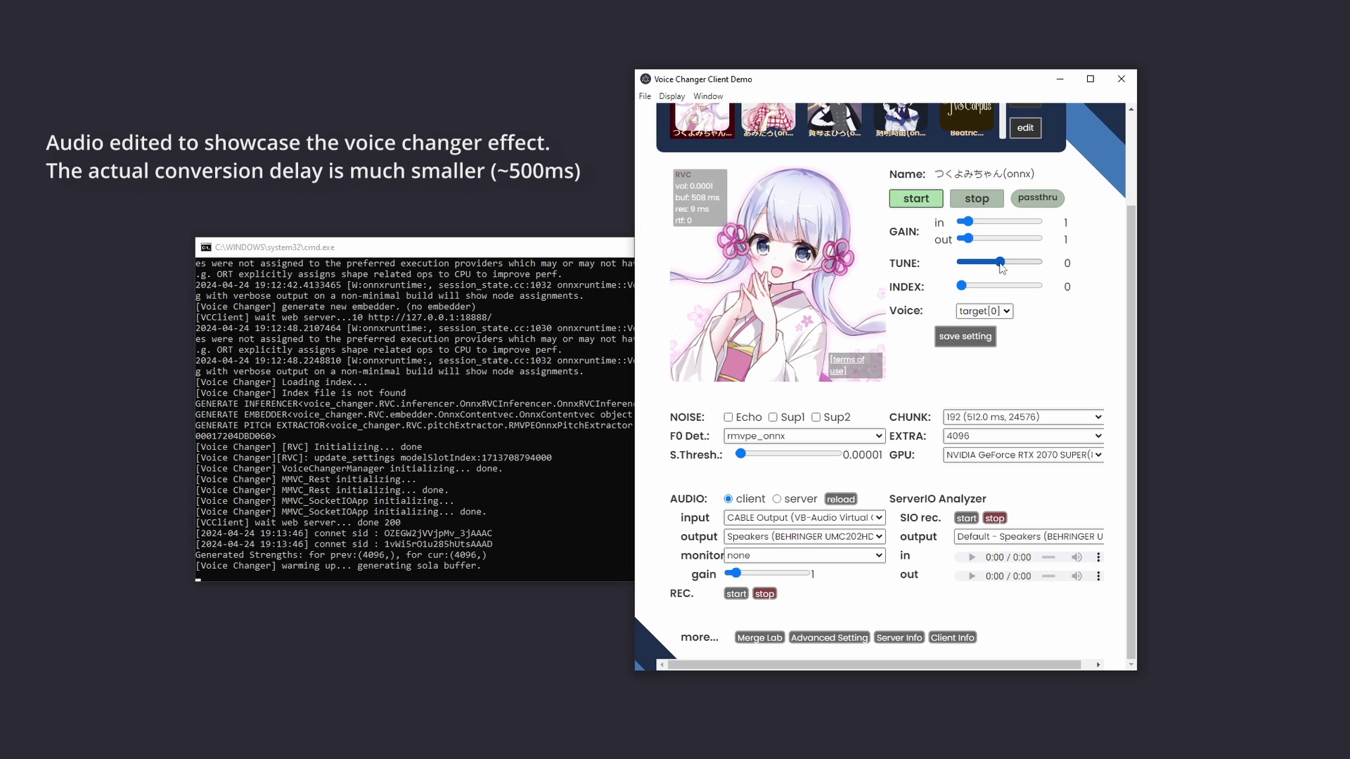
left_click_drag(1002, 267, 1009, 265)
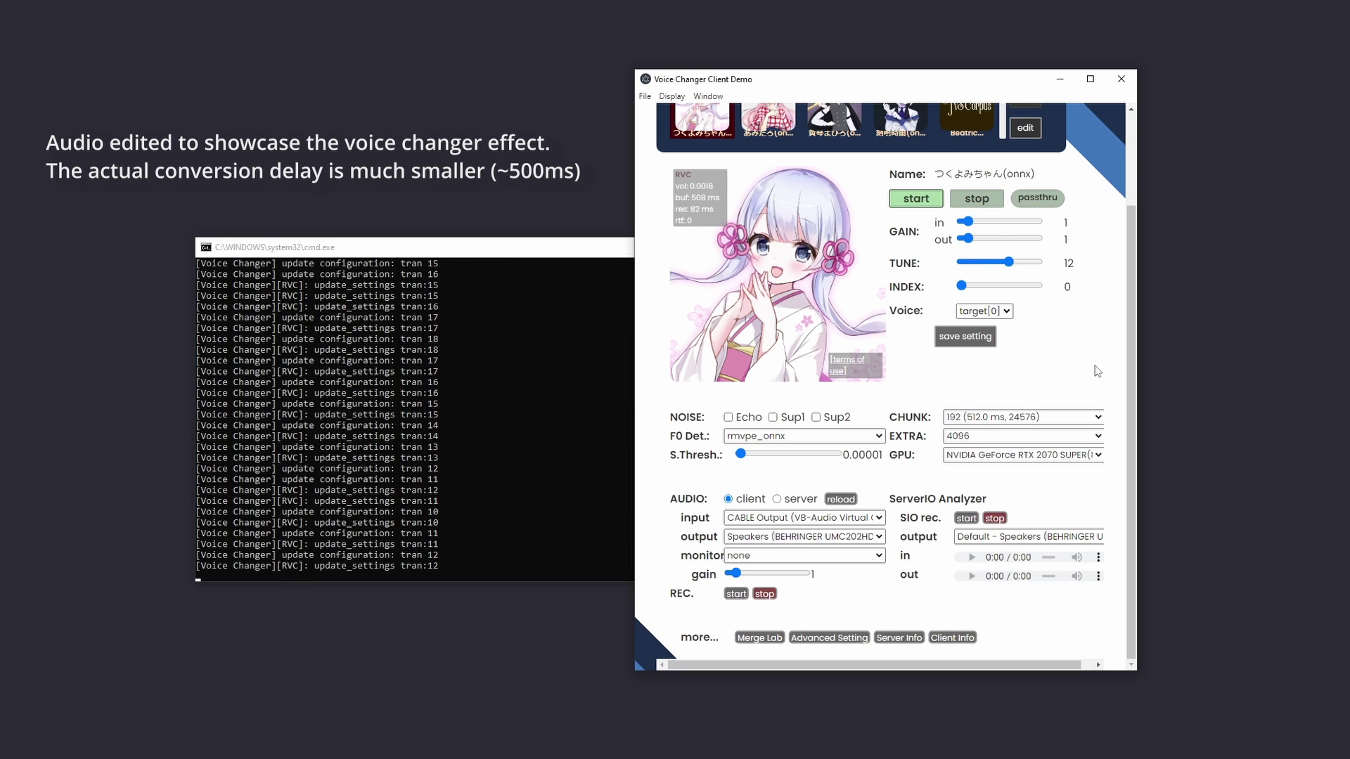
key("Right")
key("Right")
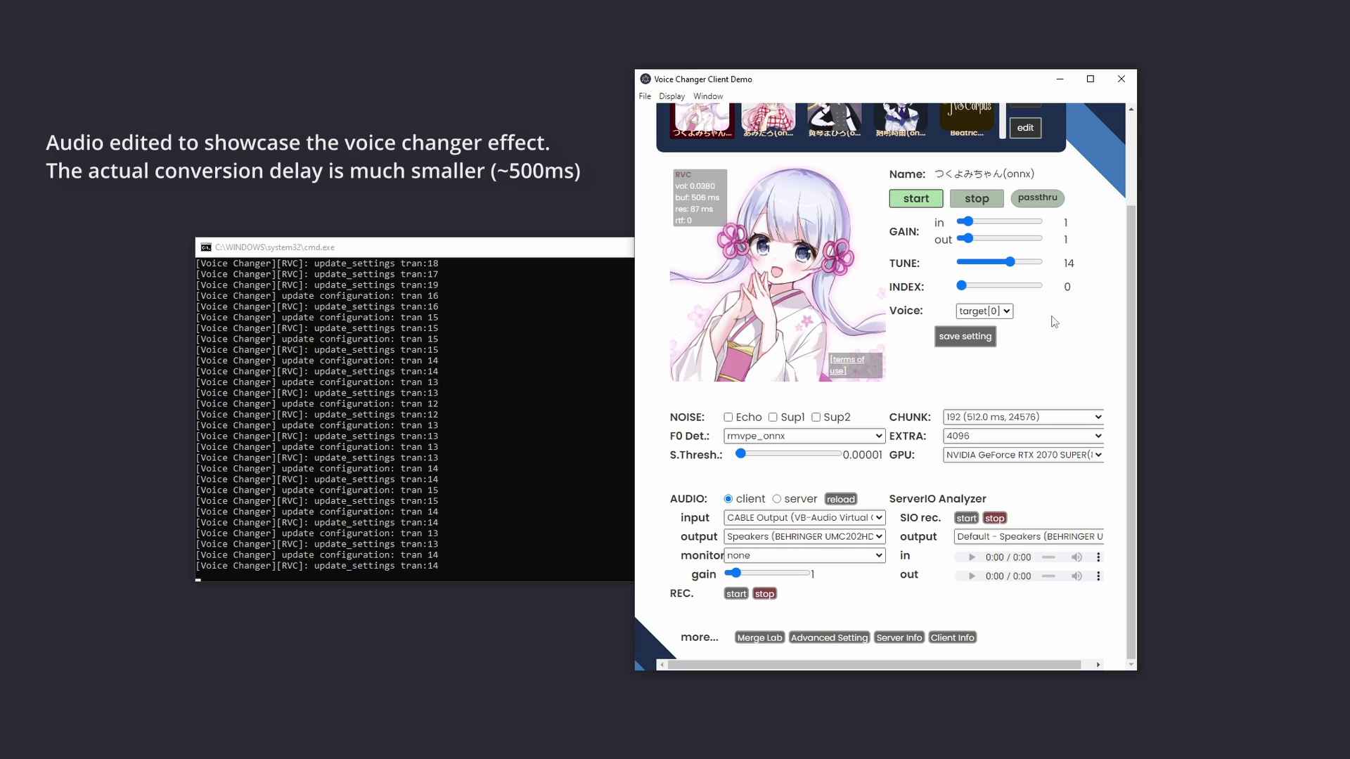
scroll(1009, 312, "up", 2)
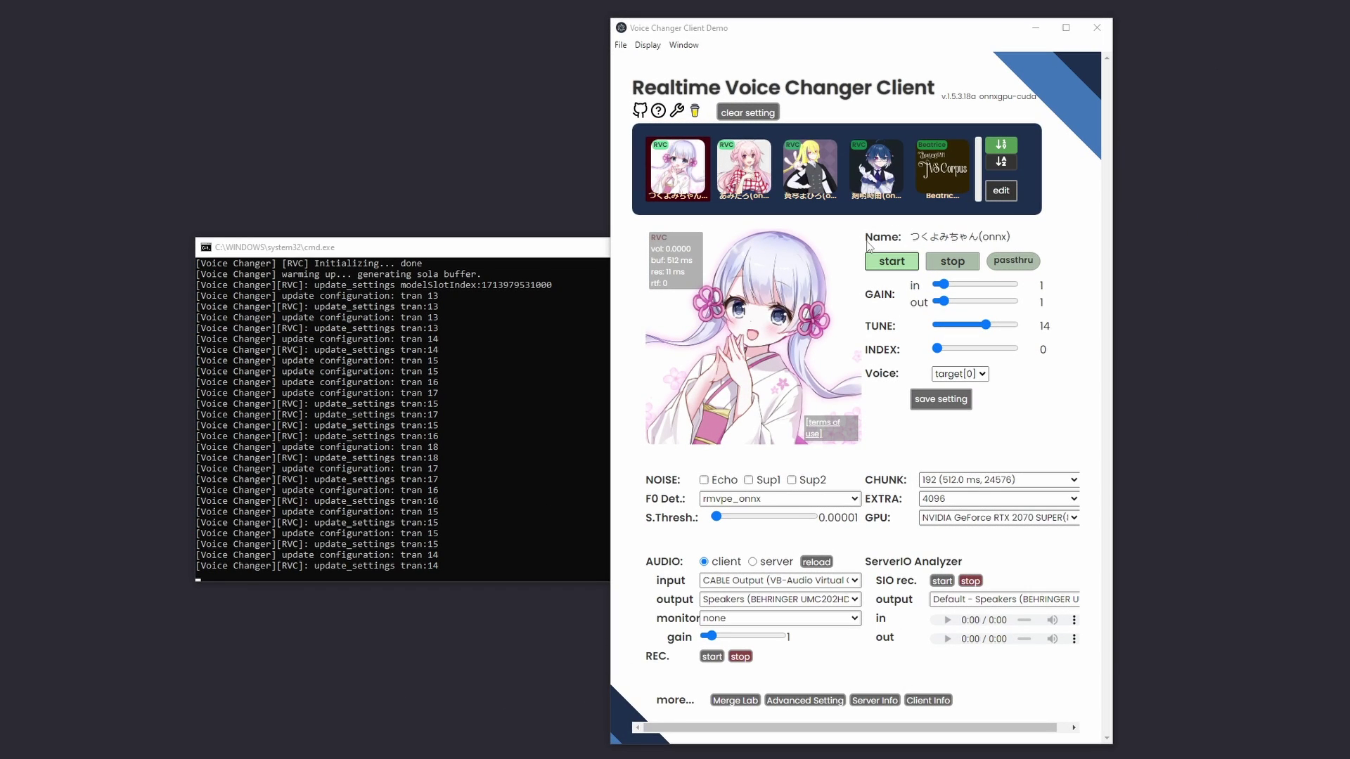
Step: Upload VexLeague.pth as an RVC model into slot 4, then close the slot editor
left_click(998, 192)
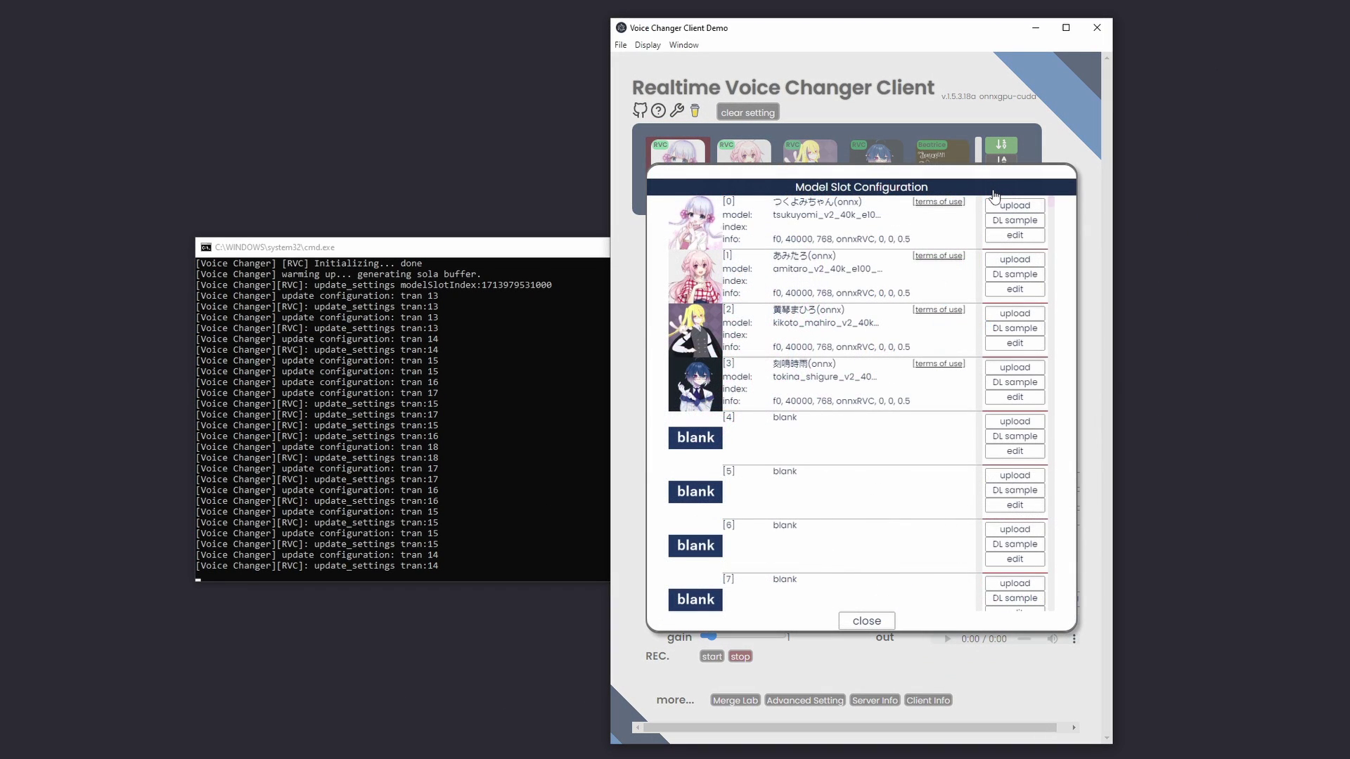
left_click(1016, 452)
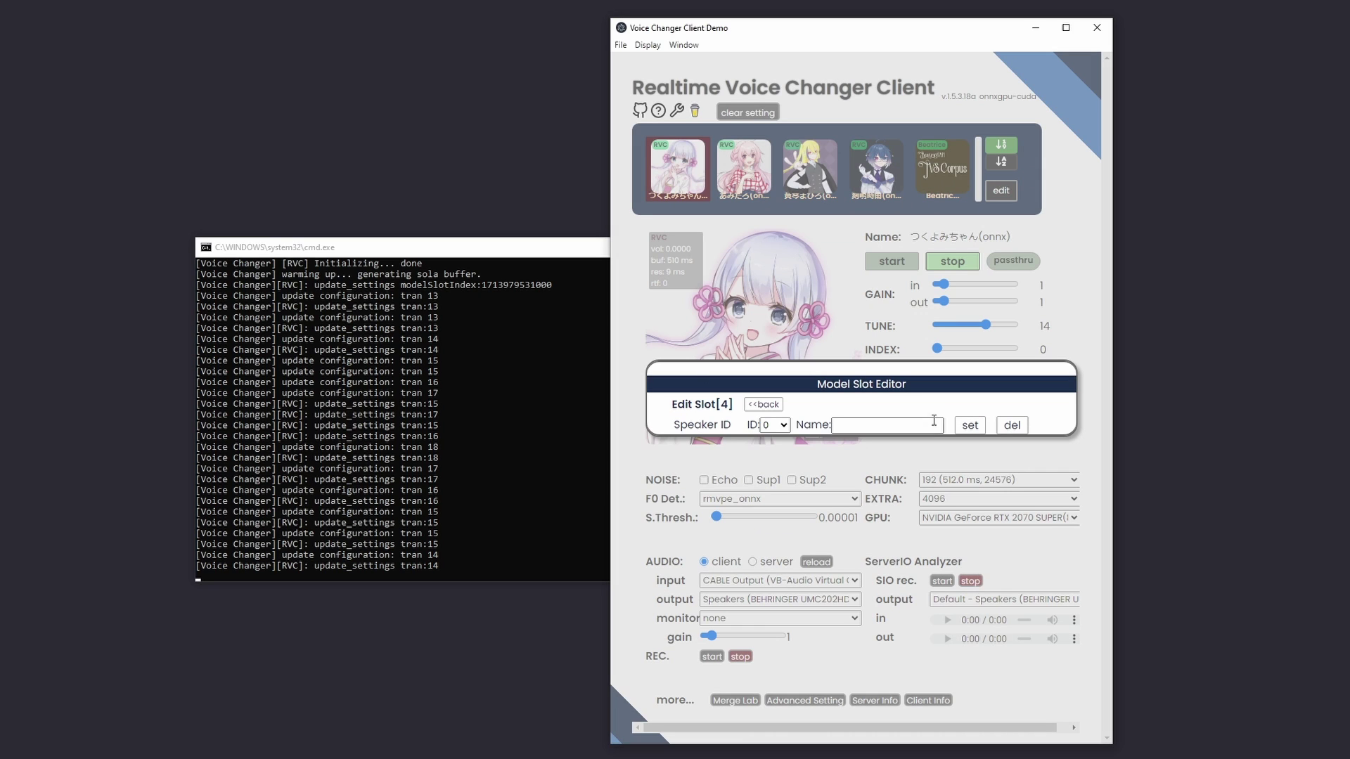
left_click(762, 405)
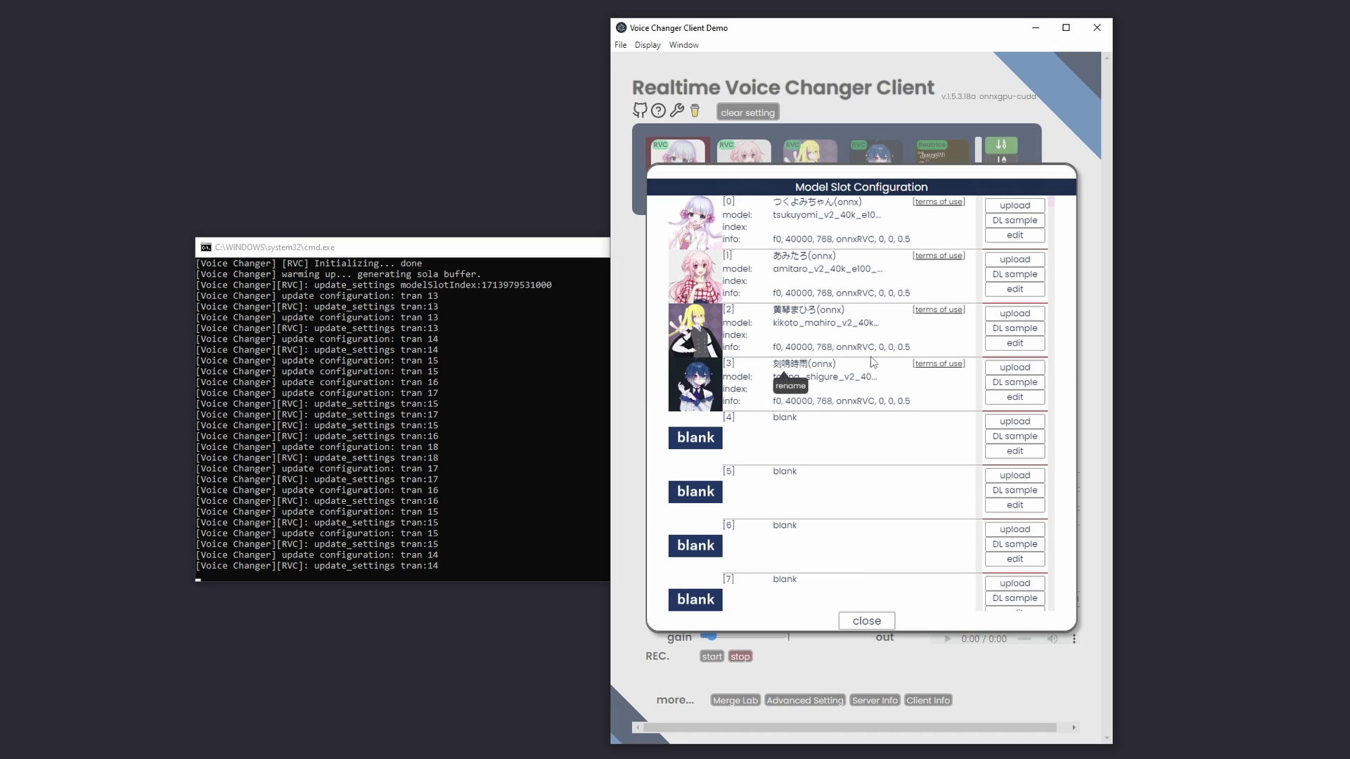
left_click(1014, 421)
left_click(822, 388)
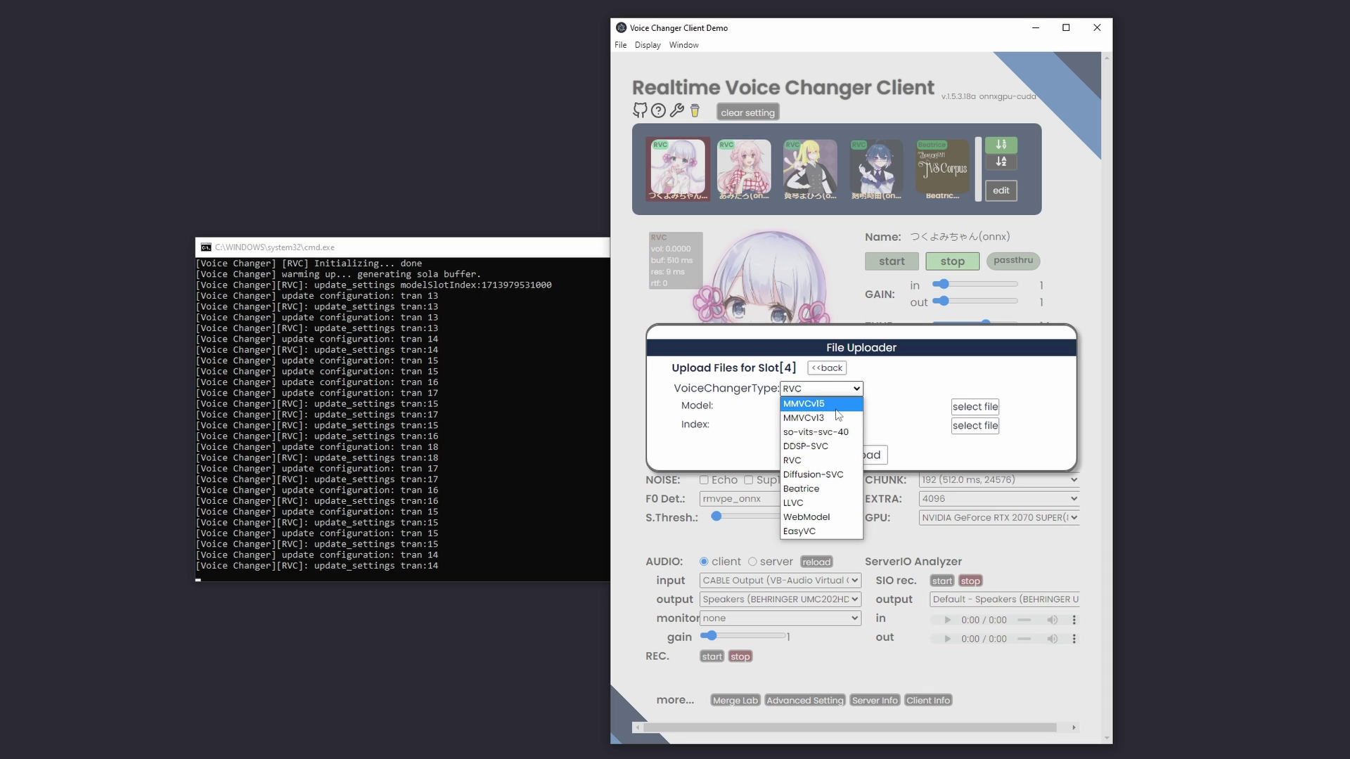
left_click(888, 399)
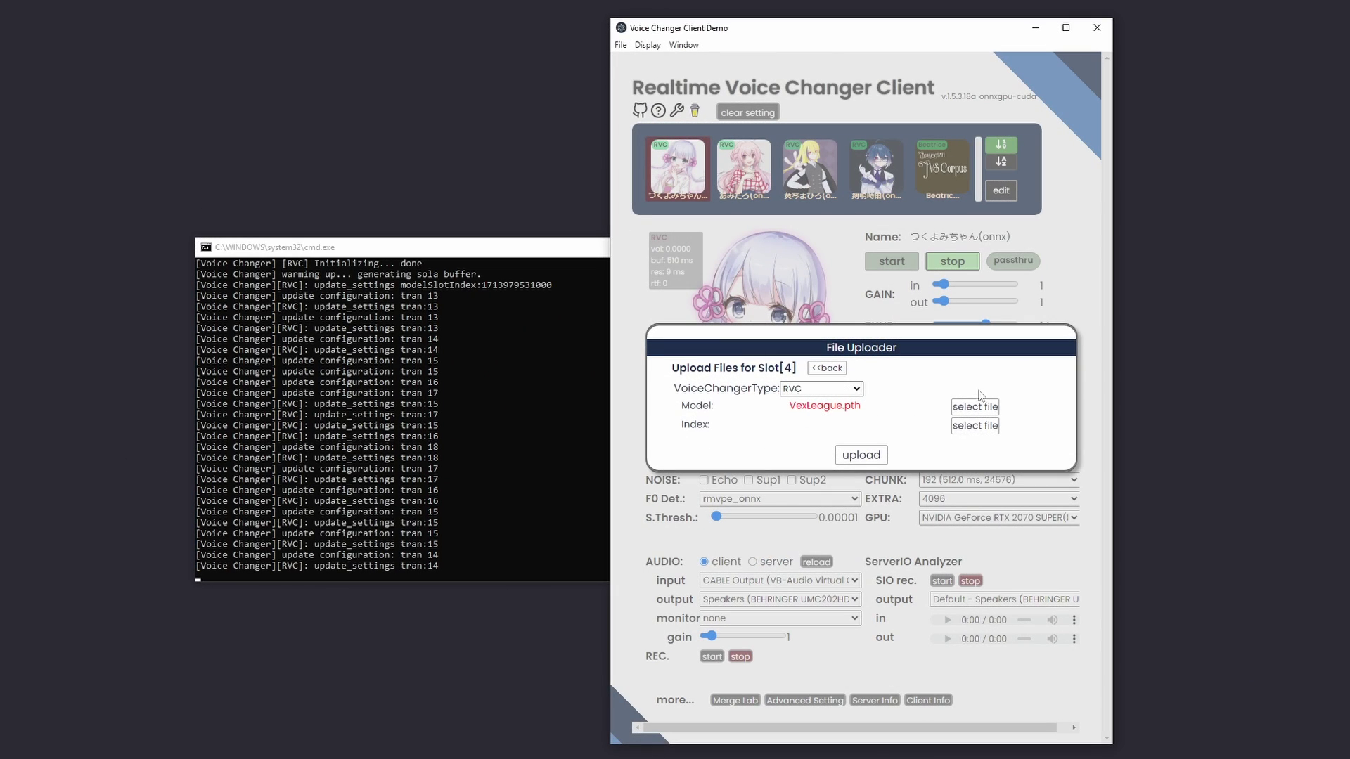
left_click(838, 457)
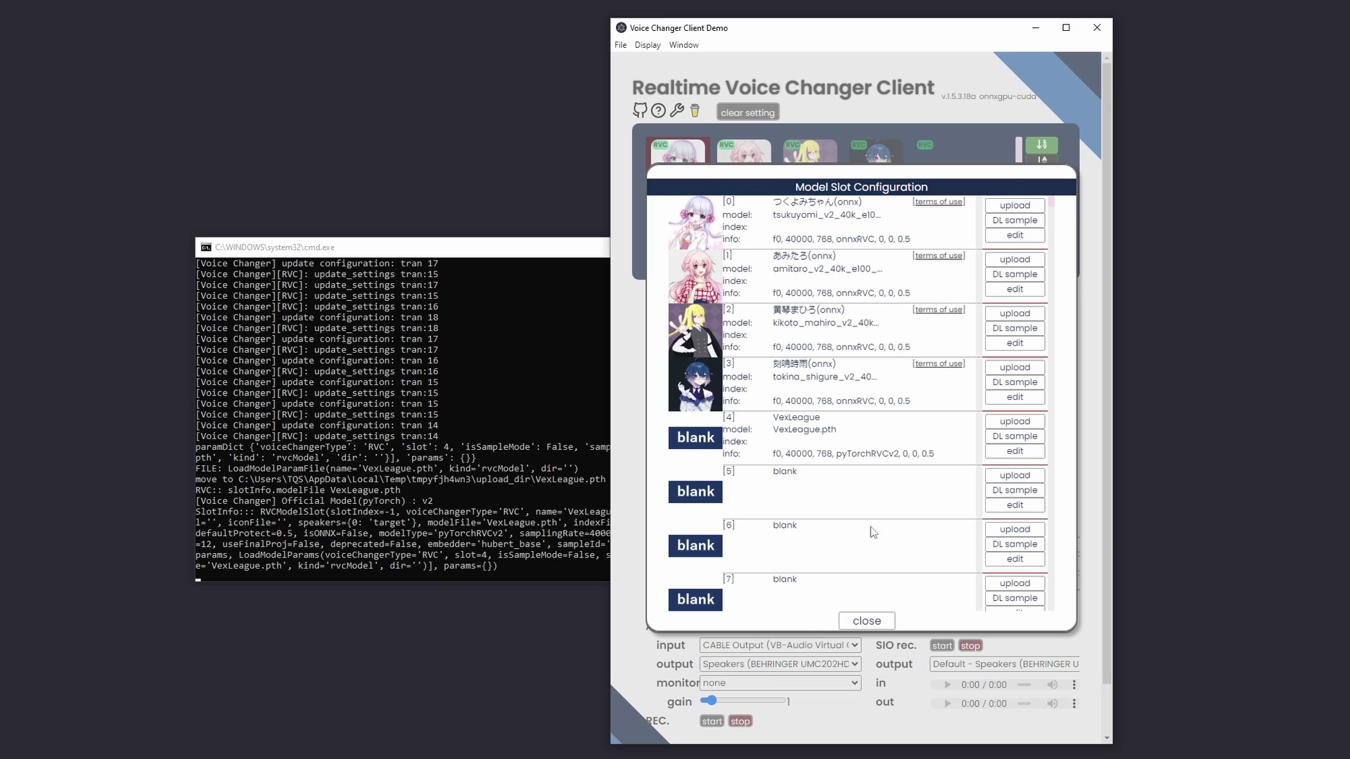
left_click(866, 622)
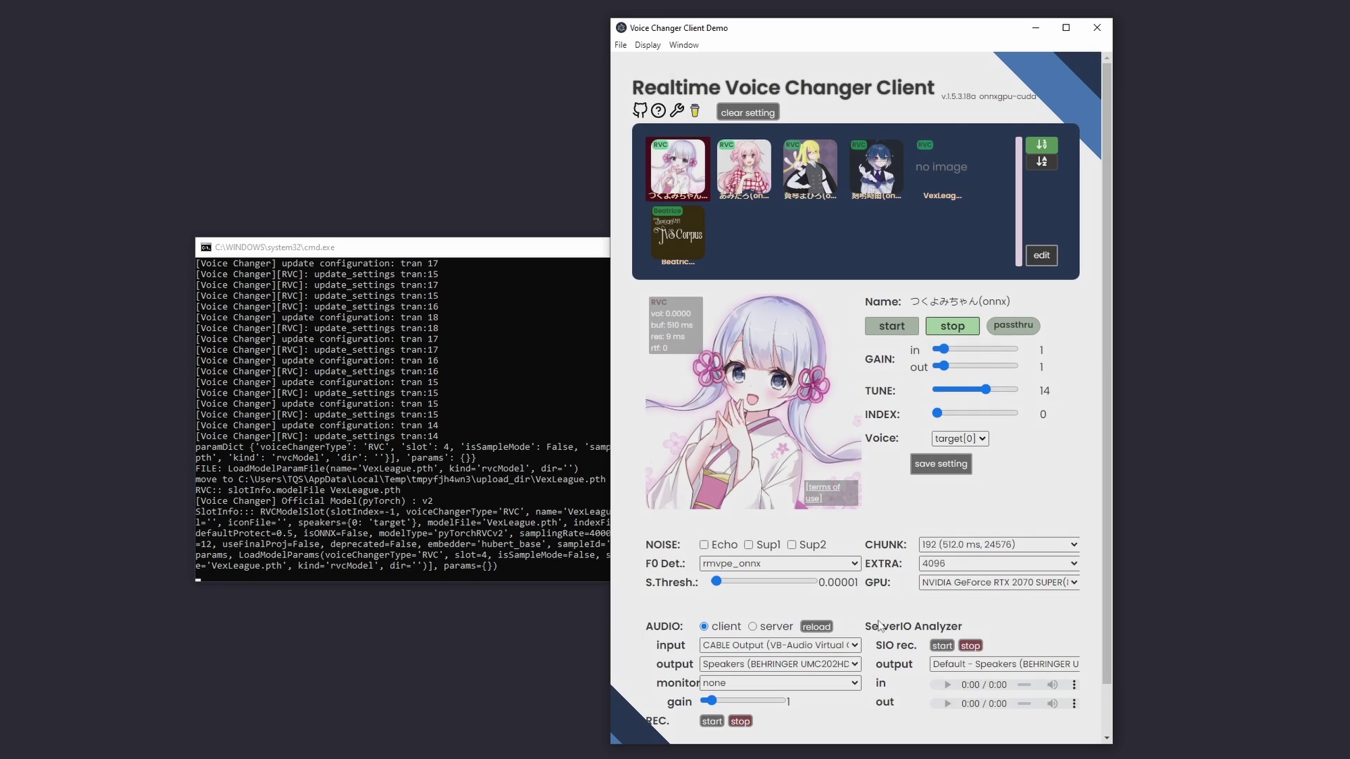
Step: Load the VexLeague model and leave CHUNK at 192 (512.0 ms, 24576)
left_click(944, 184)
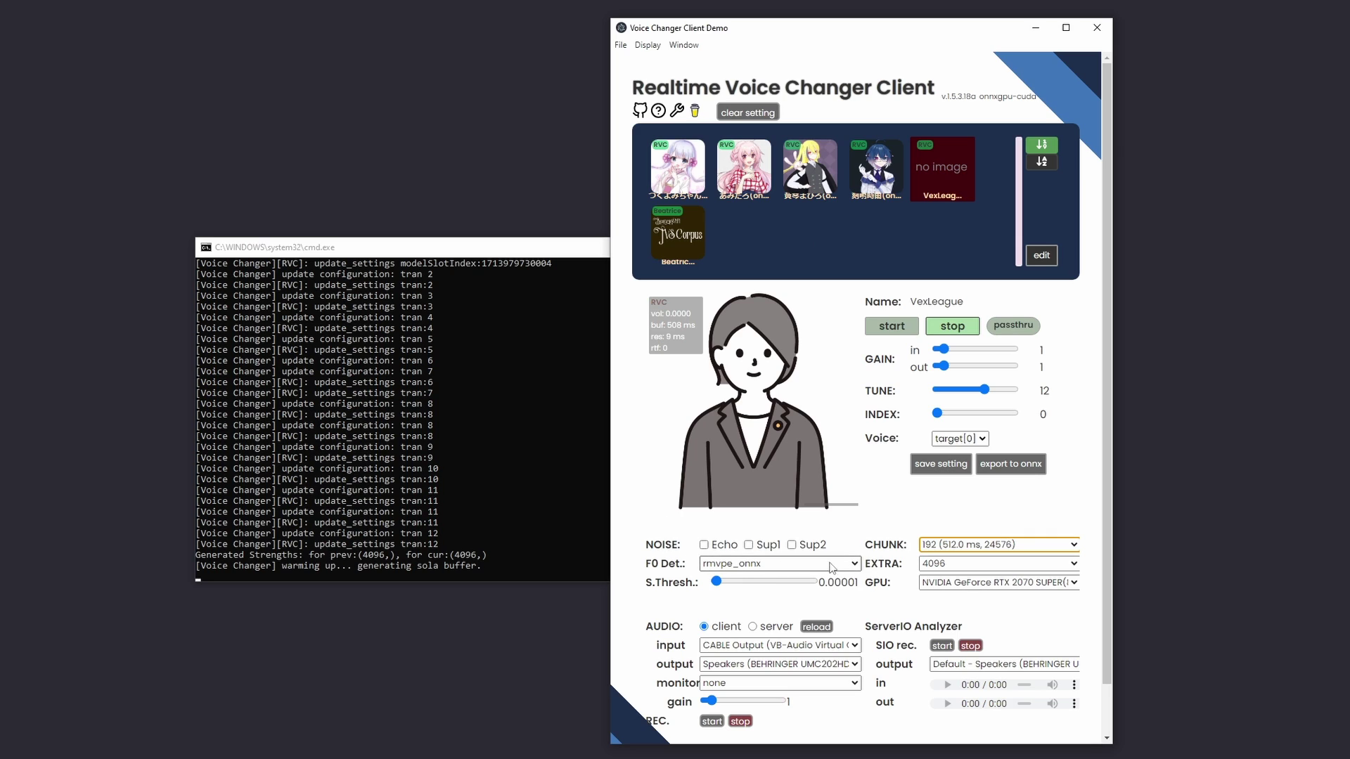
left_click(1035, 550)
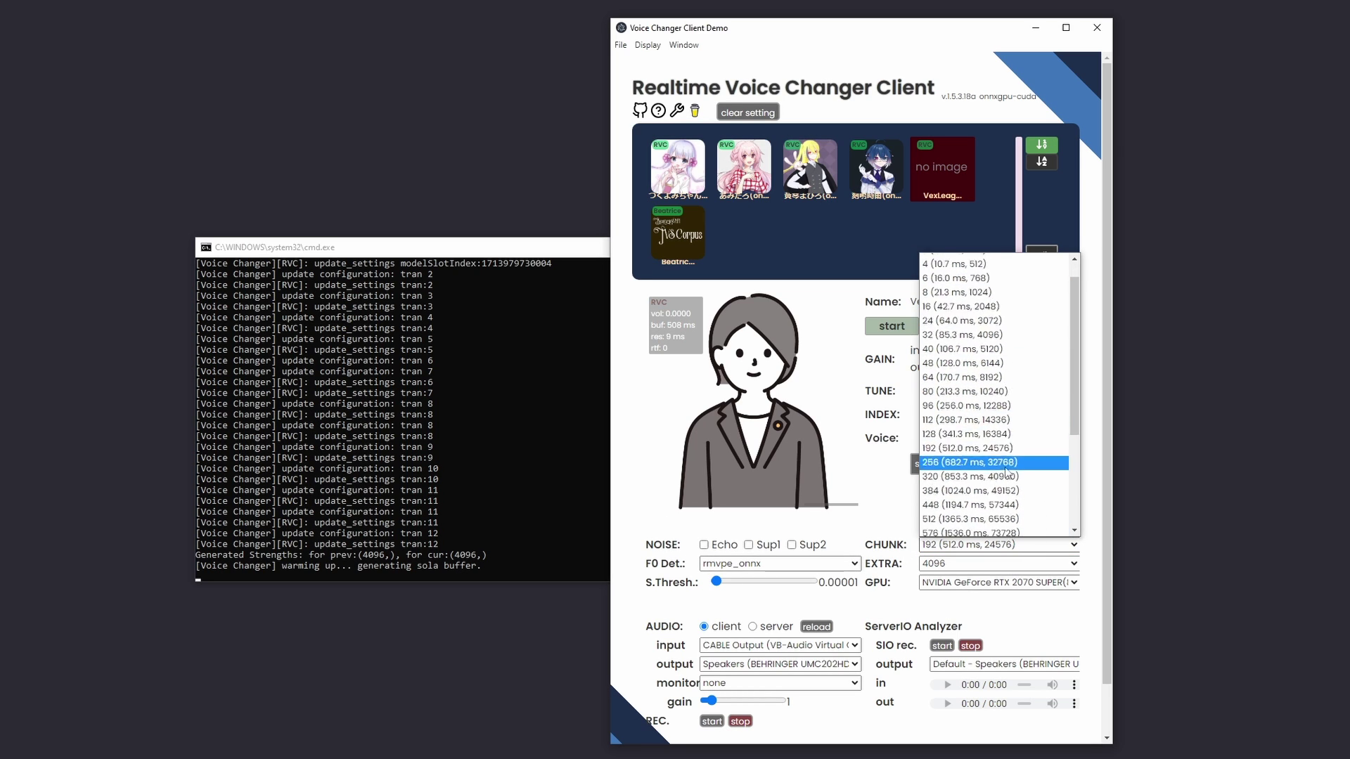
scroll(999, 457, "down", 4)
scroll(987, 337, "up", 3)
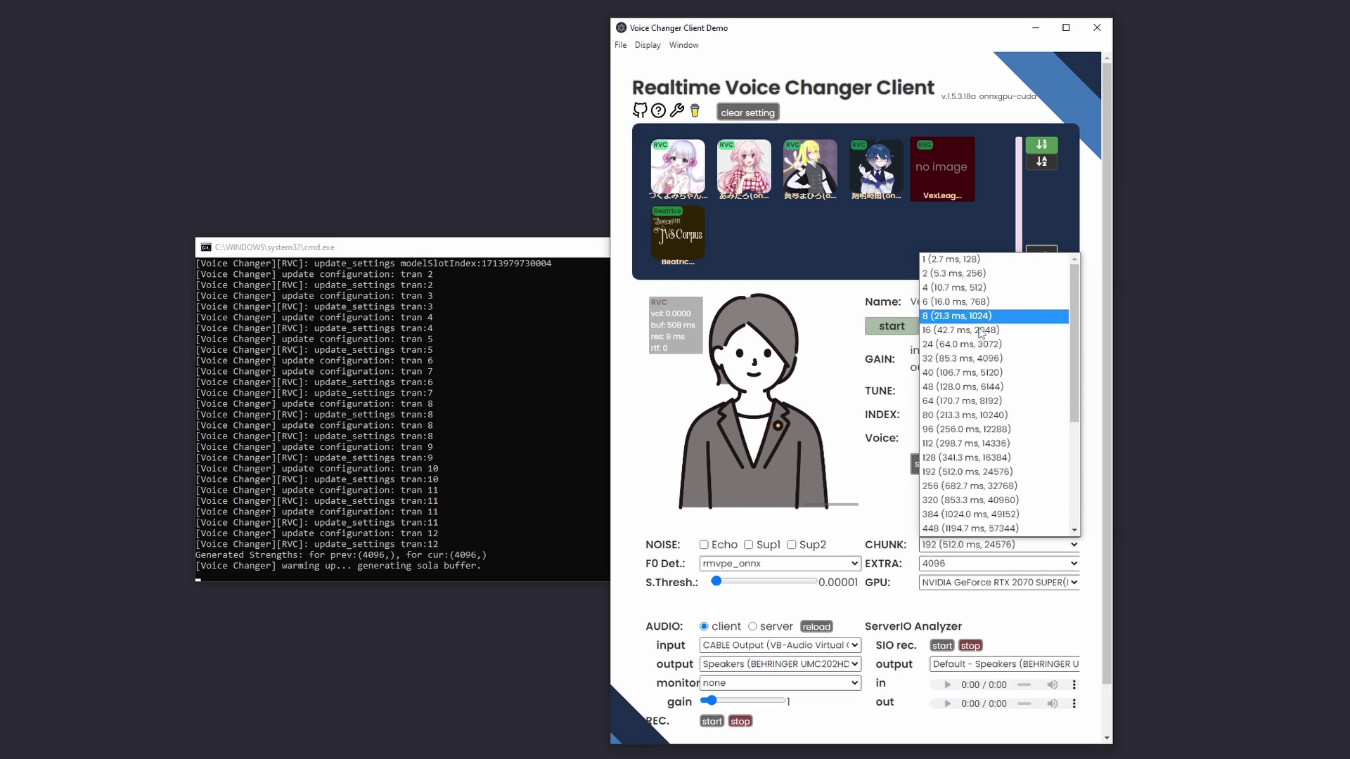
scroll(984, 513, "down", 1)
scroll(984, 515, "down", 5)
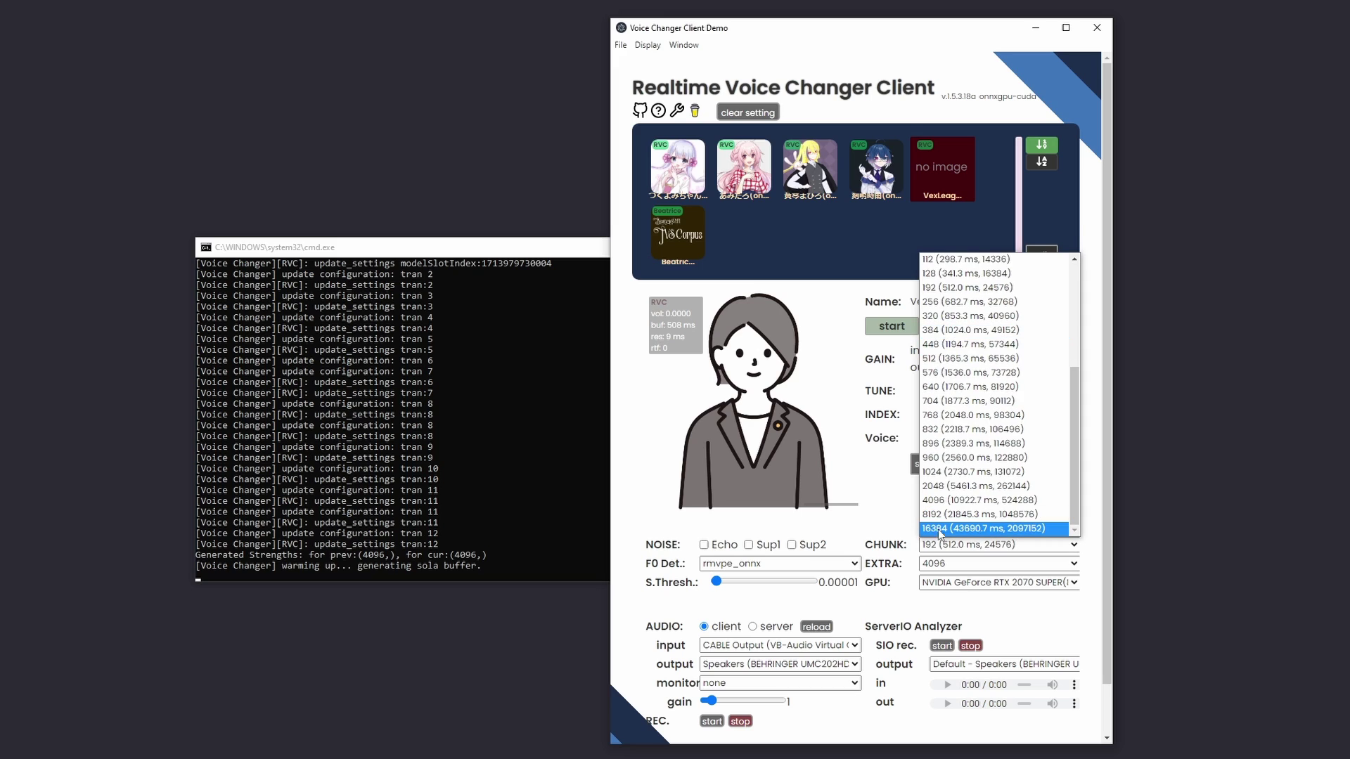
scroll(982, 492, "up", 5)
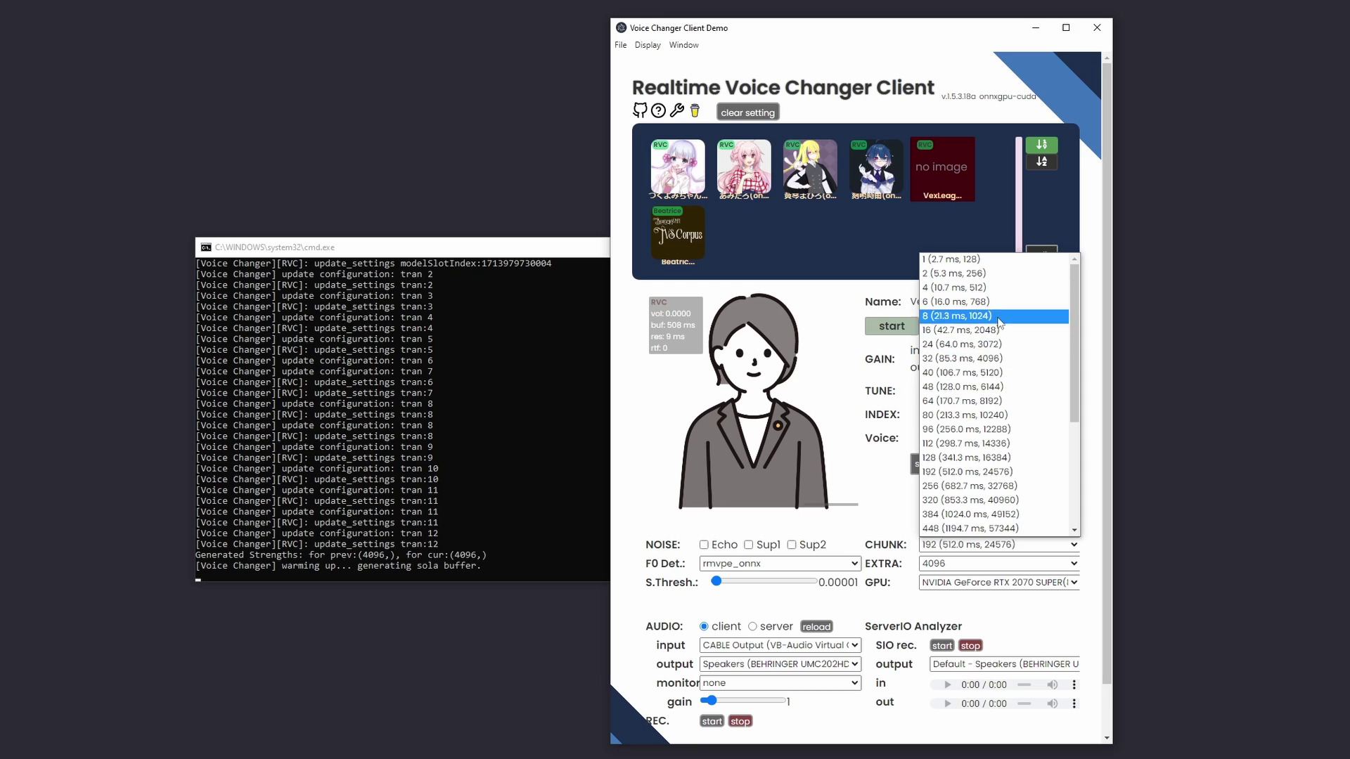
scroll(993, 384, "down", 2)
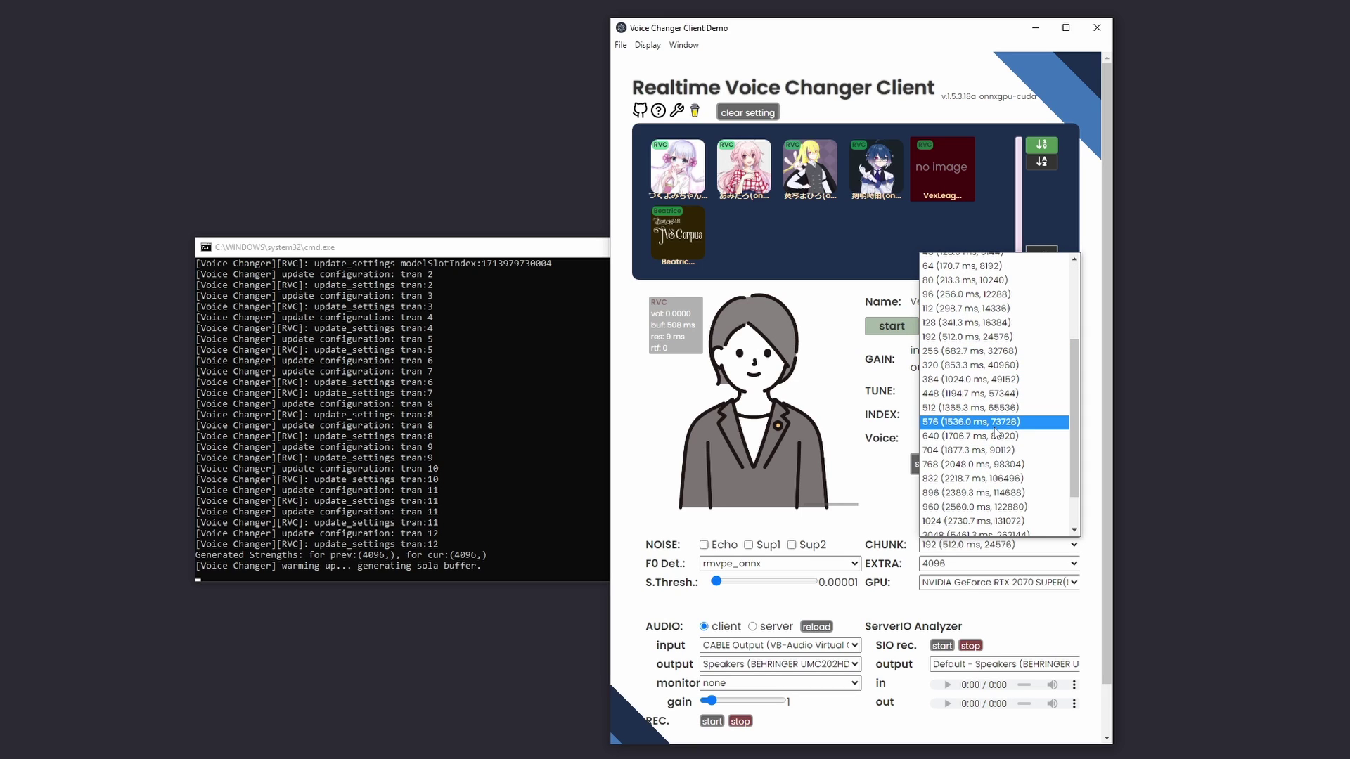
left_click(966, 341)
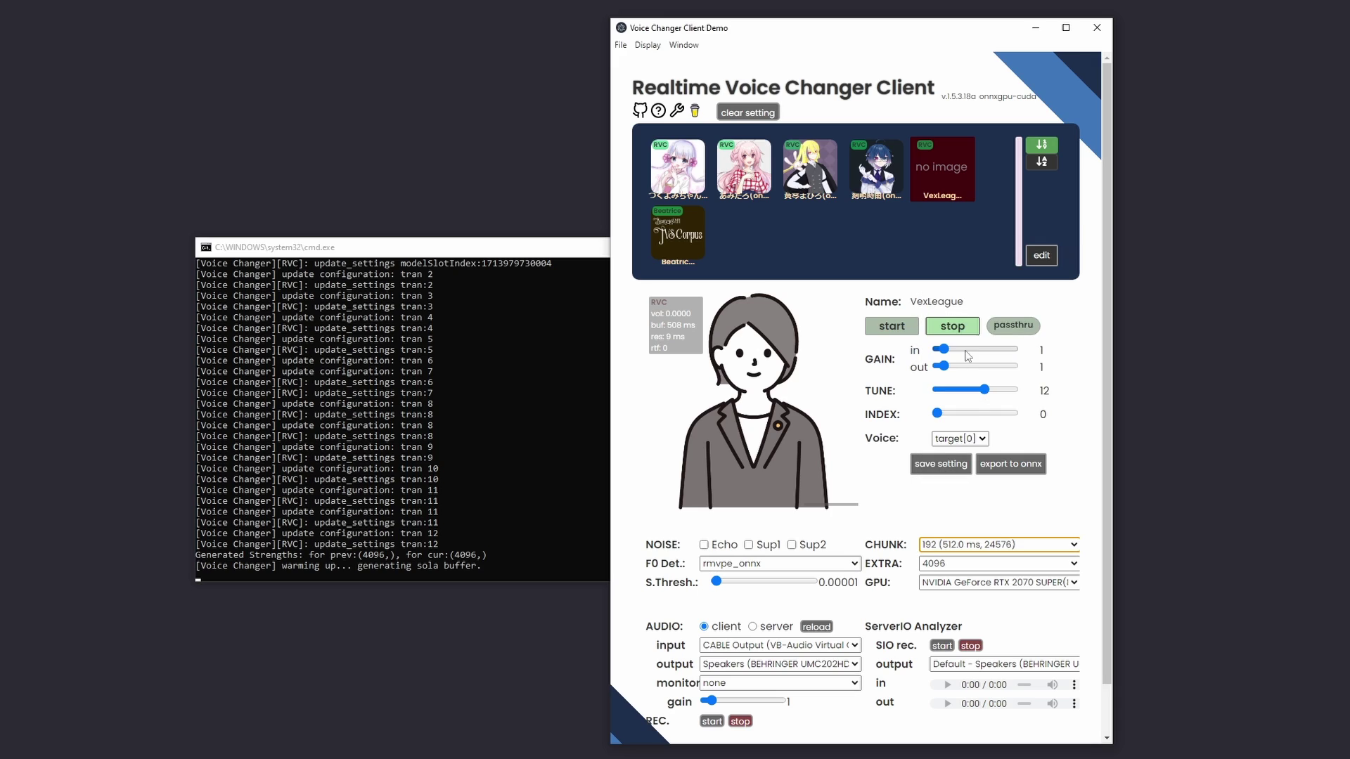
left_click(986, 564)
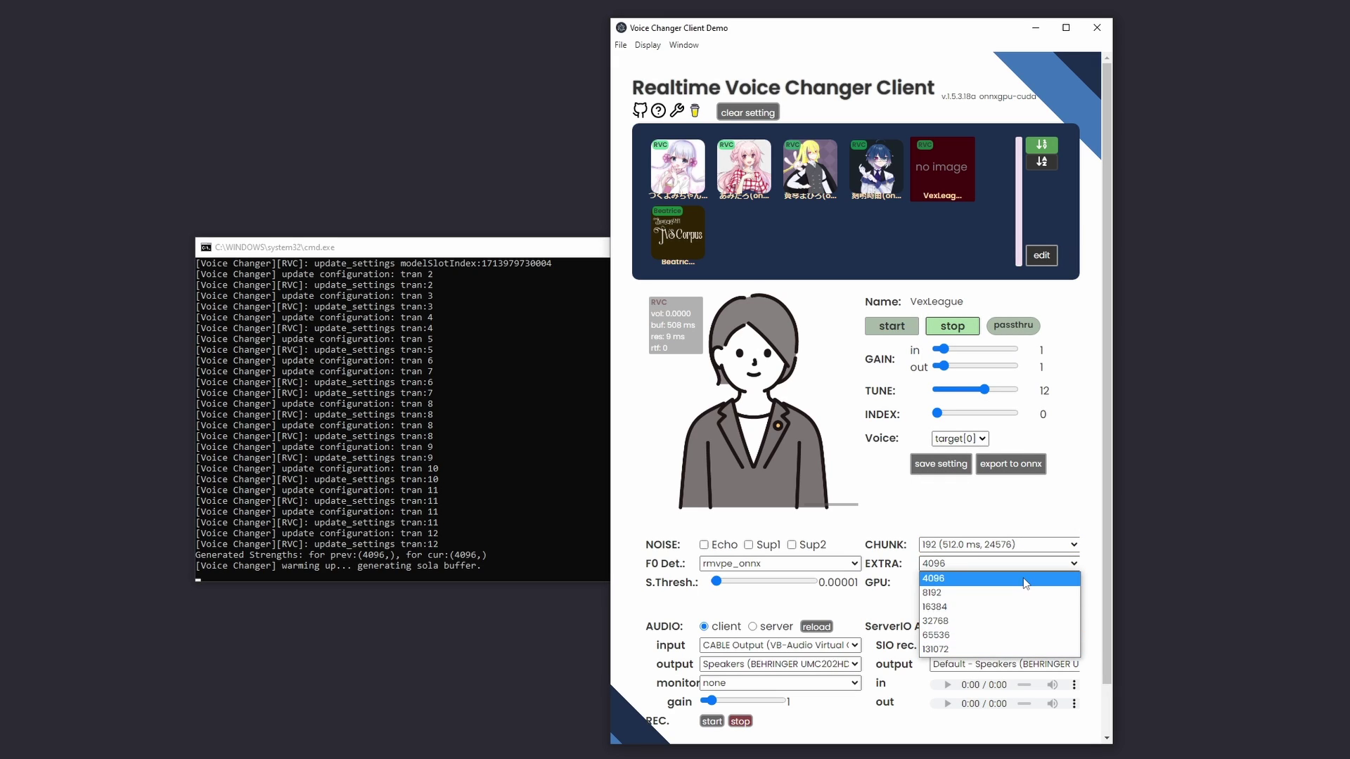
left_click(974, 575)
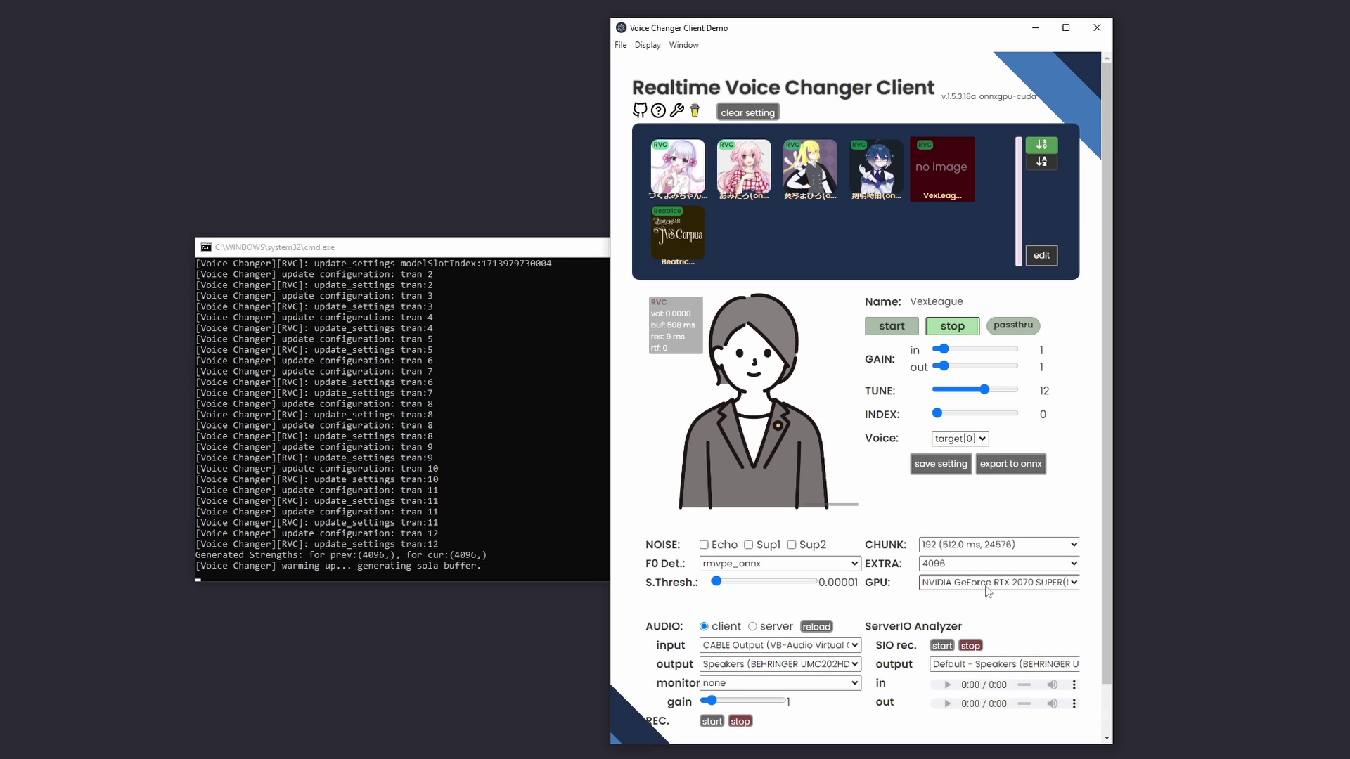
left_click(986, 587)
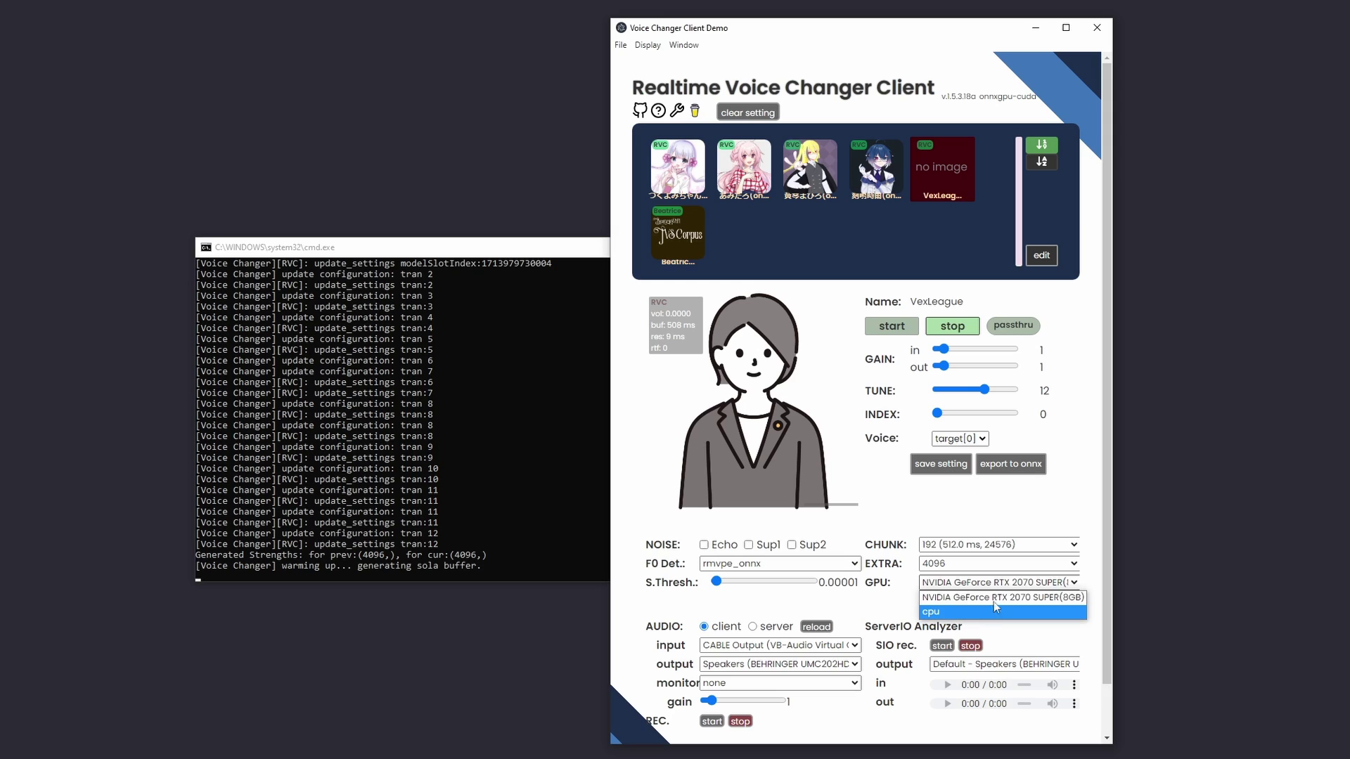
left_click(996, 596)
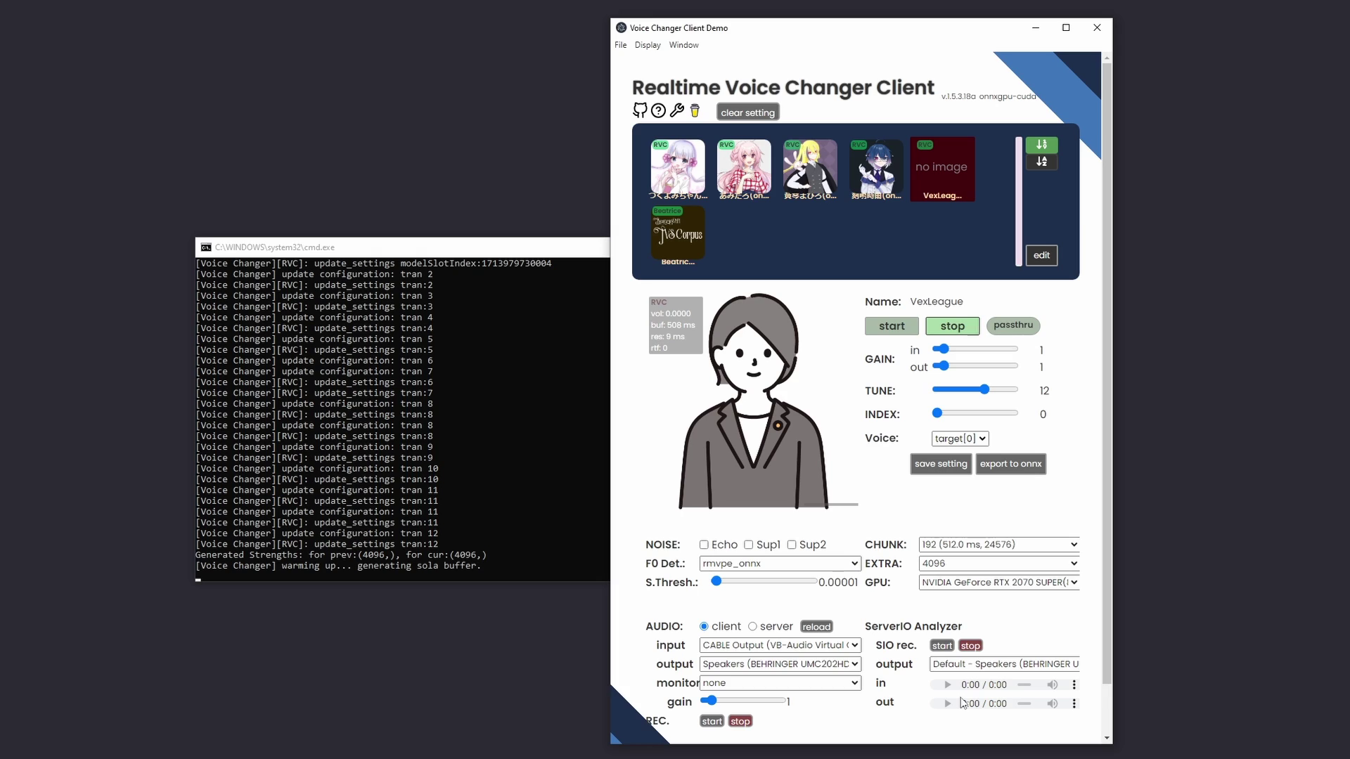
left_click(703, 545)
left_click(748, 545)
left_click(792, 546)
left_click(792, 546)
left_click(748, 546)
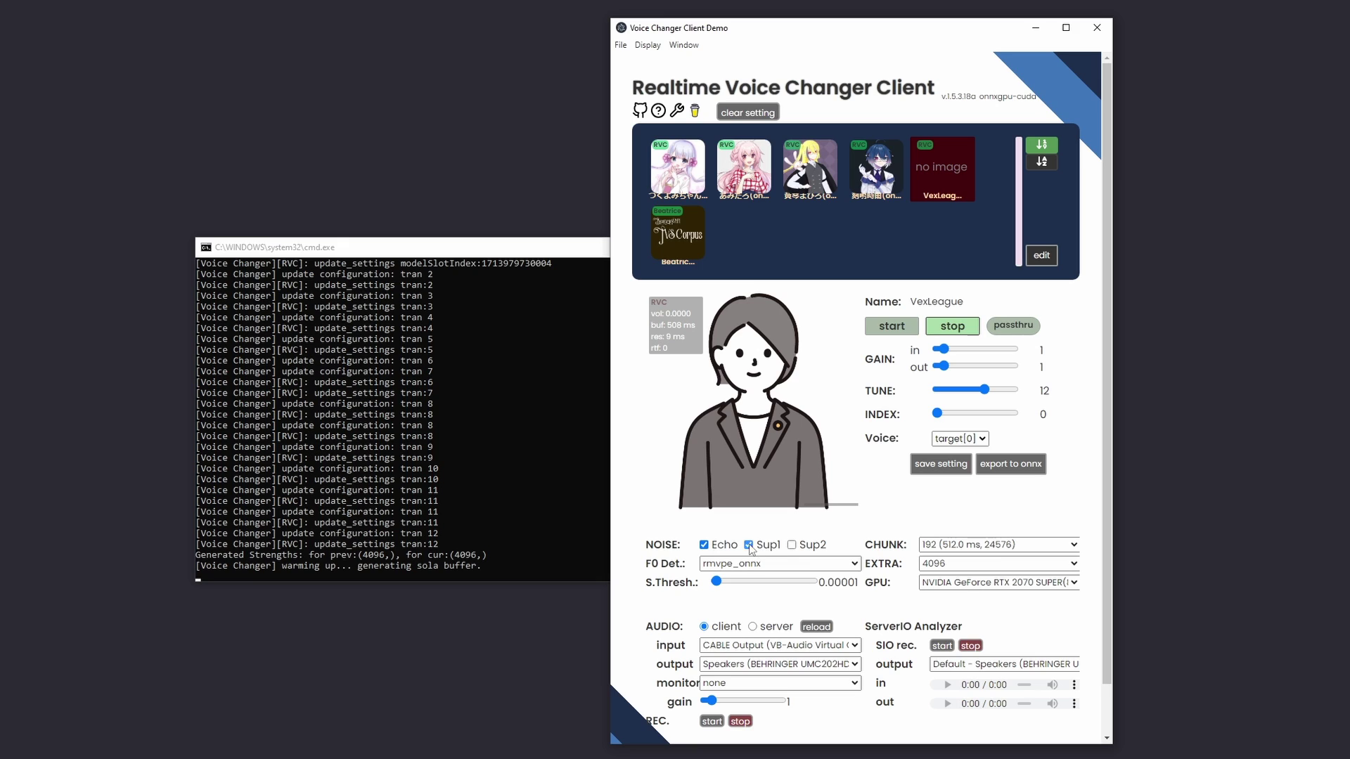
left_click(703, 546)
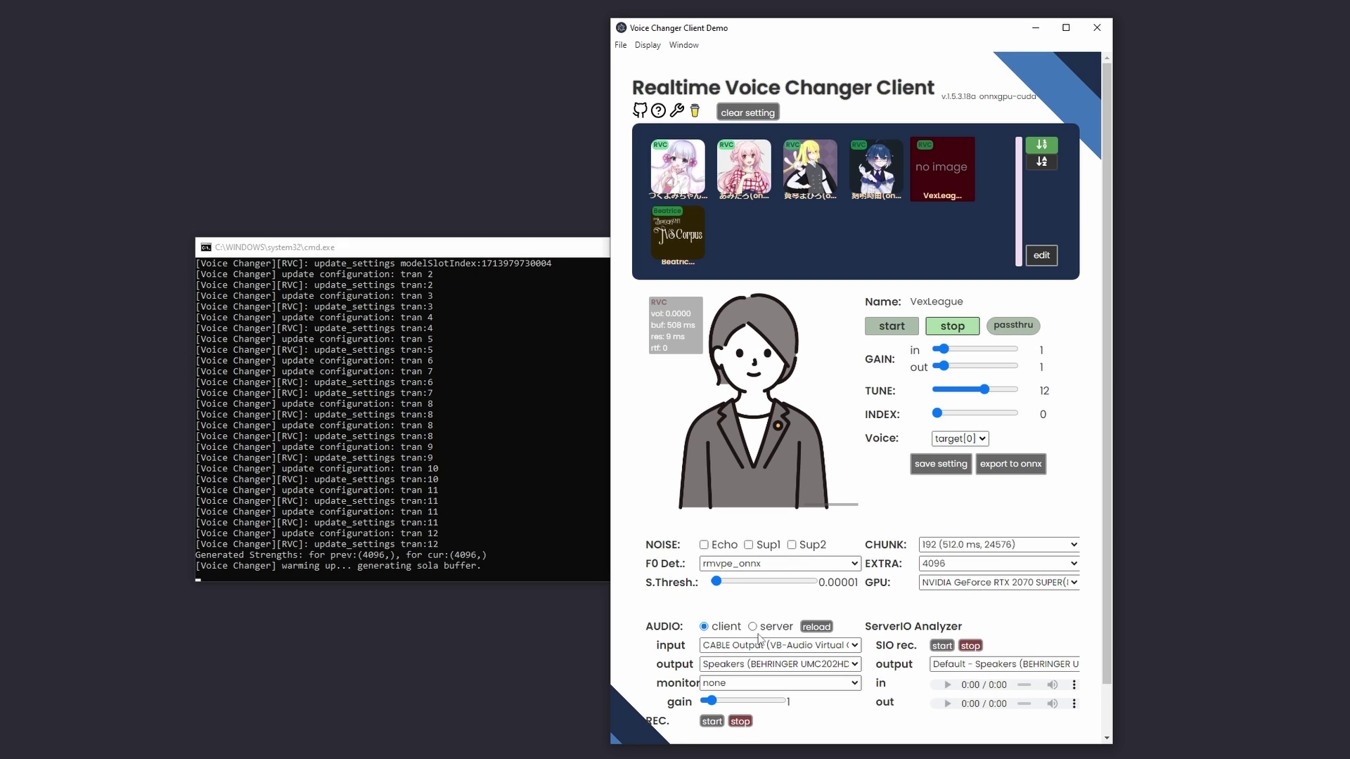
left_click(799, 568)
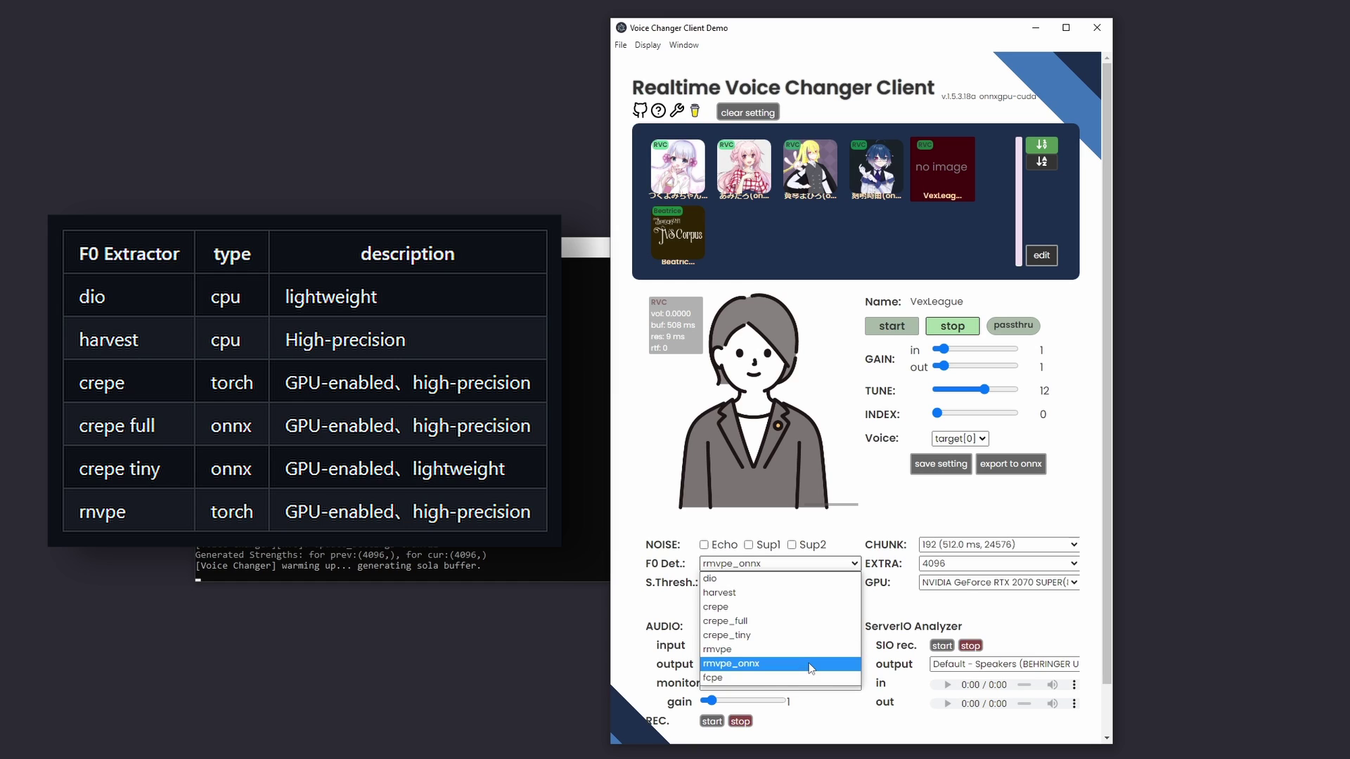
left_click(811, 664)
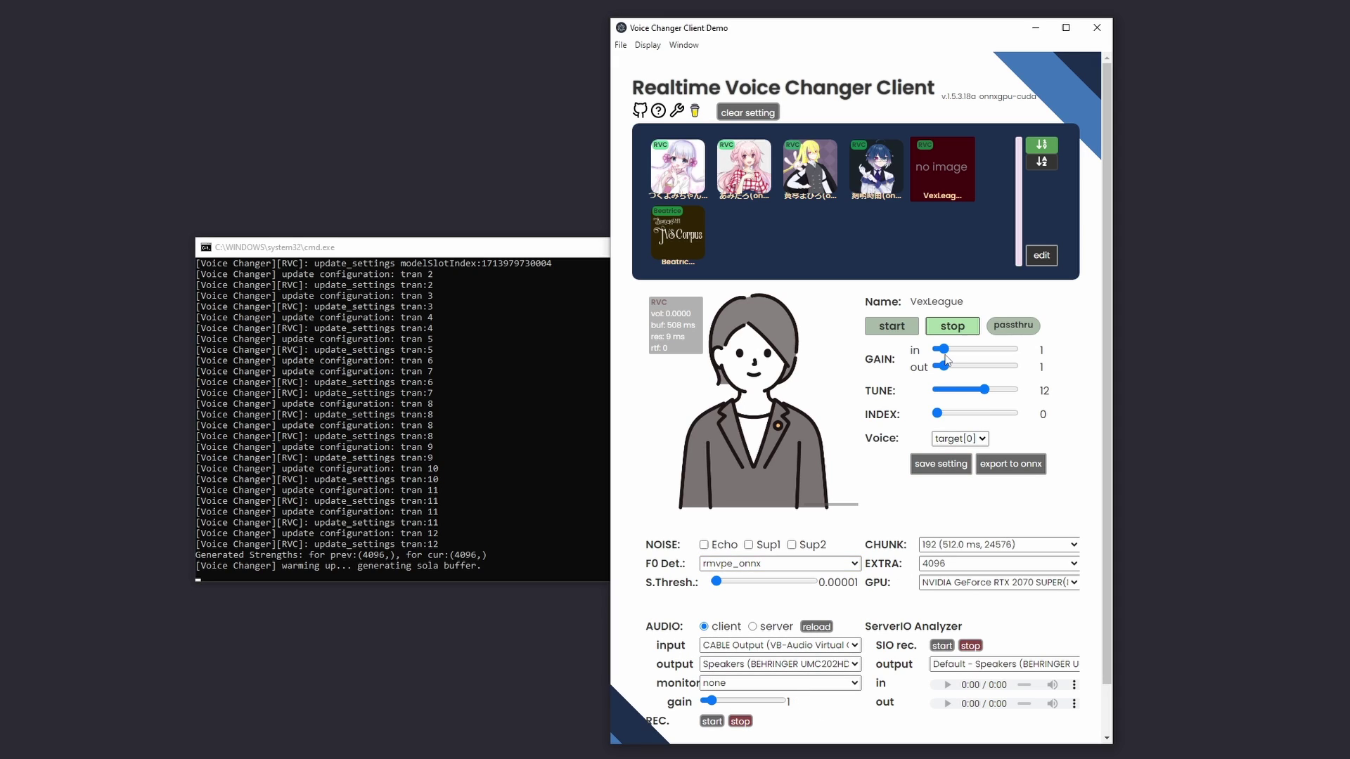
Step: Nudge the input and output gain sliders, then stretch the window to reveal the 'more...' row
mouse_move(943, 350)
left_mouse_down()
mouse_move(977, 352)
mouse_move(947, 355)
left_mouse_up()
mouse_move(942, 366)
left_mouse_down()
mouse_move(984, 371)
mouse_move(945, 369)
left_mouse_up()
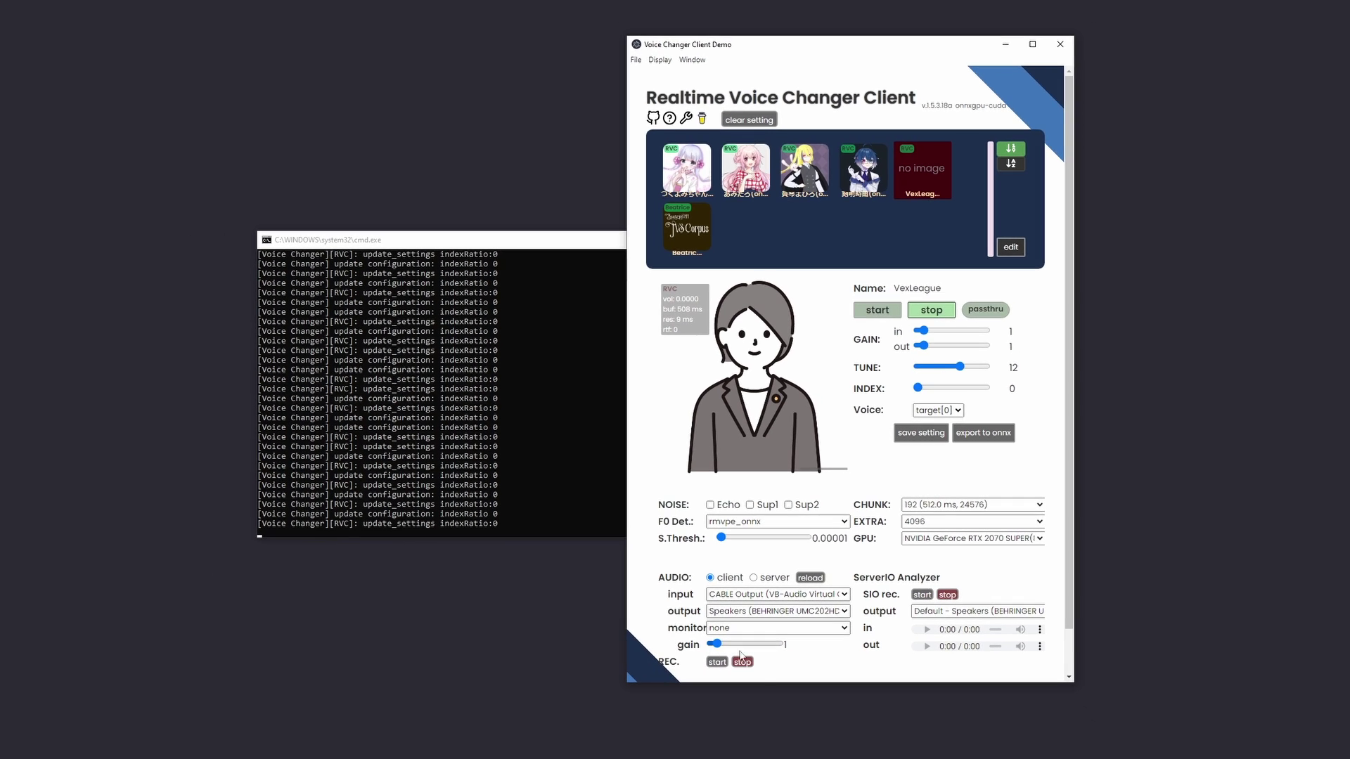
left_click_drag(689, 682, 704, 737)
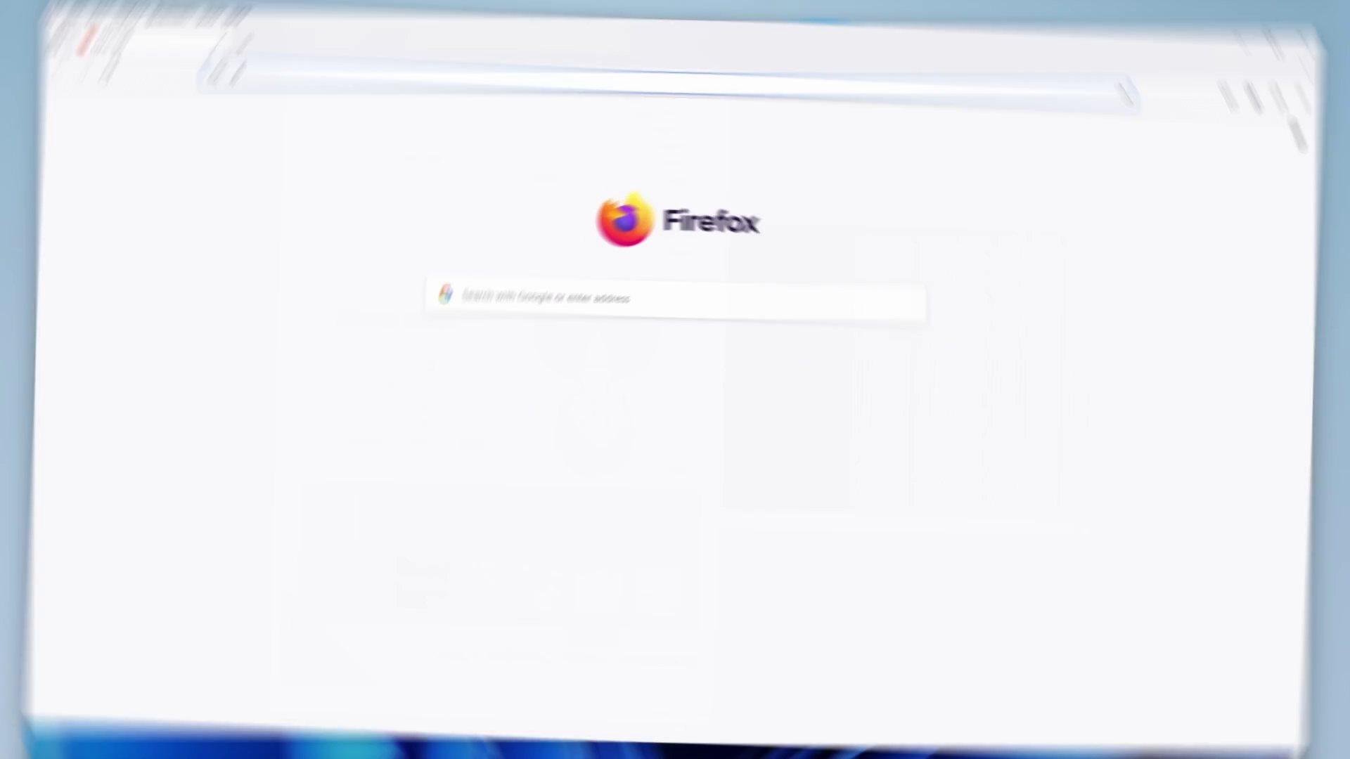
Step: Search for 'rvc voice models' and open the Hugging Face, Voice Models and RVC Models results in new tabs
type("rvc voice m")
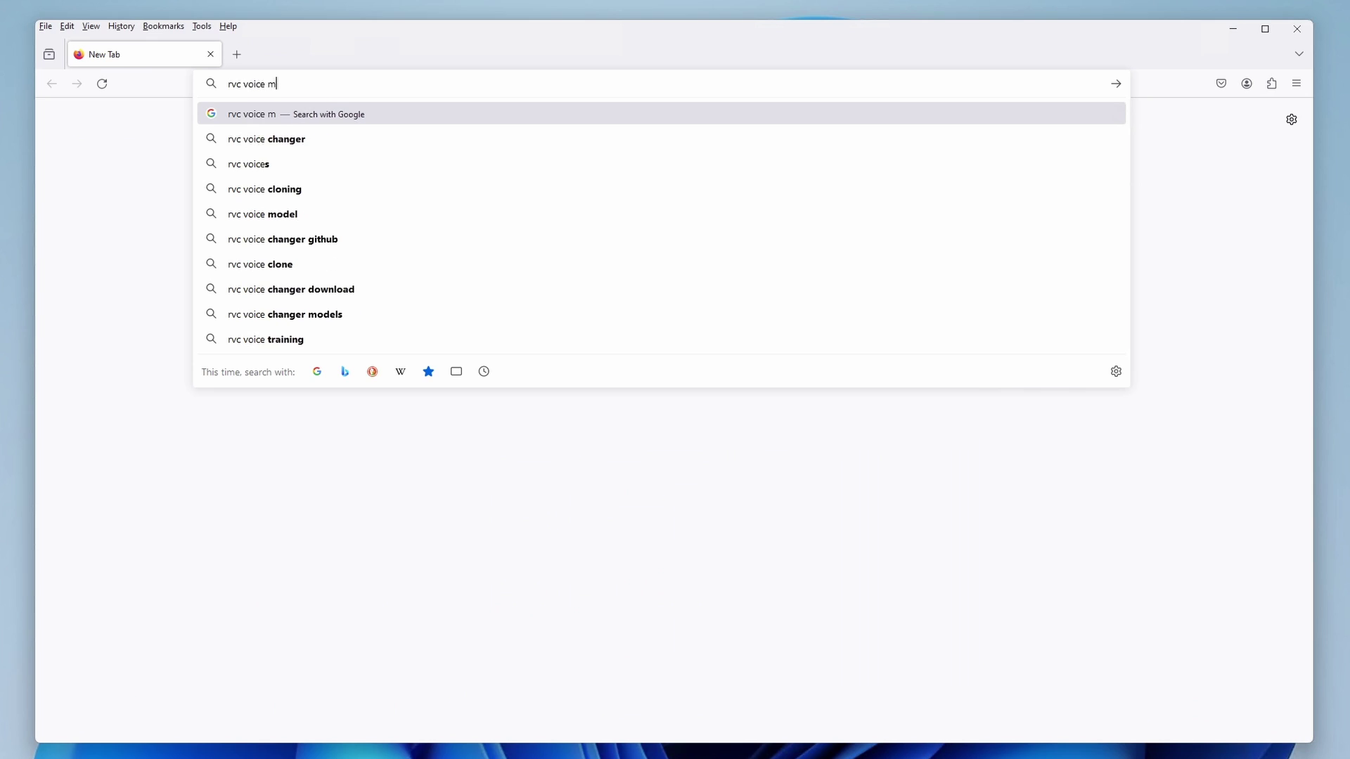
type("odels")
key("Return")
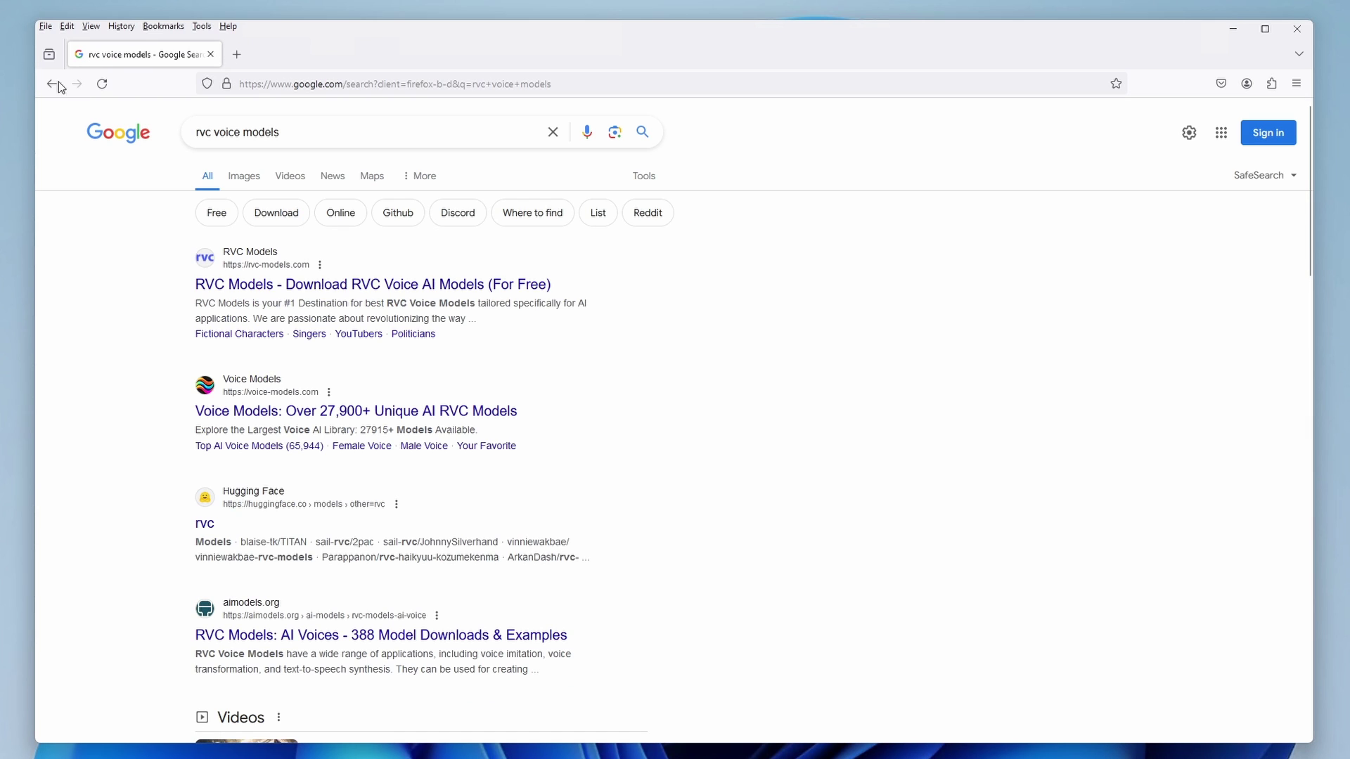
scroll(503, 388, "down", 2)
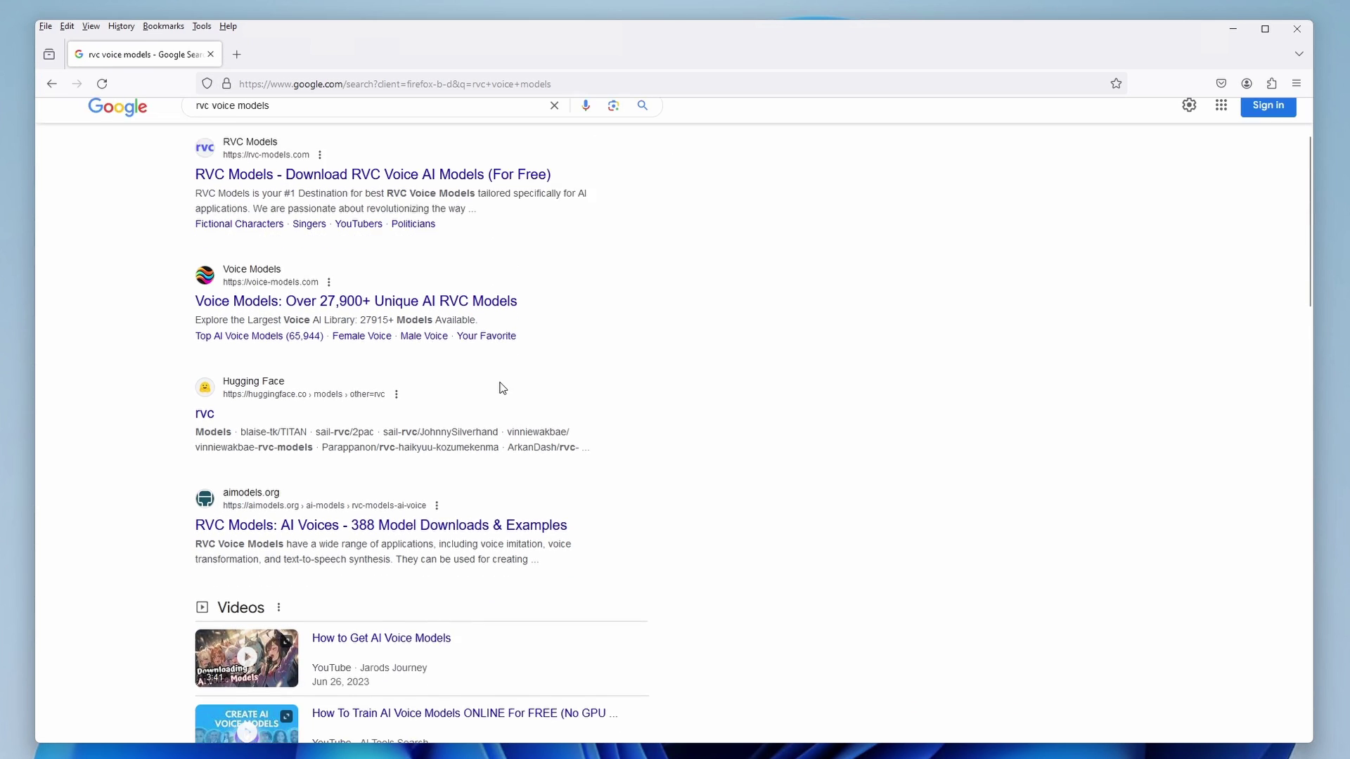
scroll(383, 413, "down", 2)
scroll(382, 408, "up", 4)
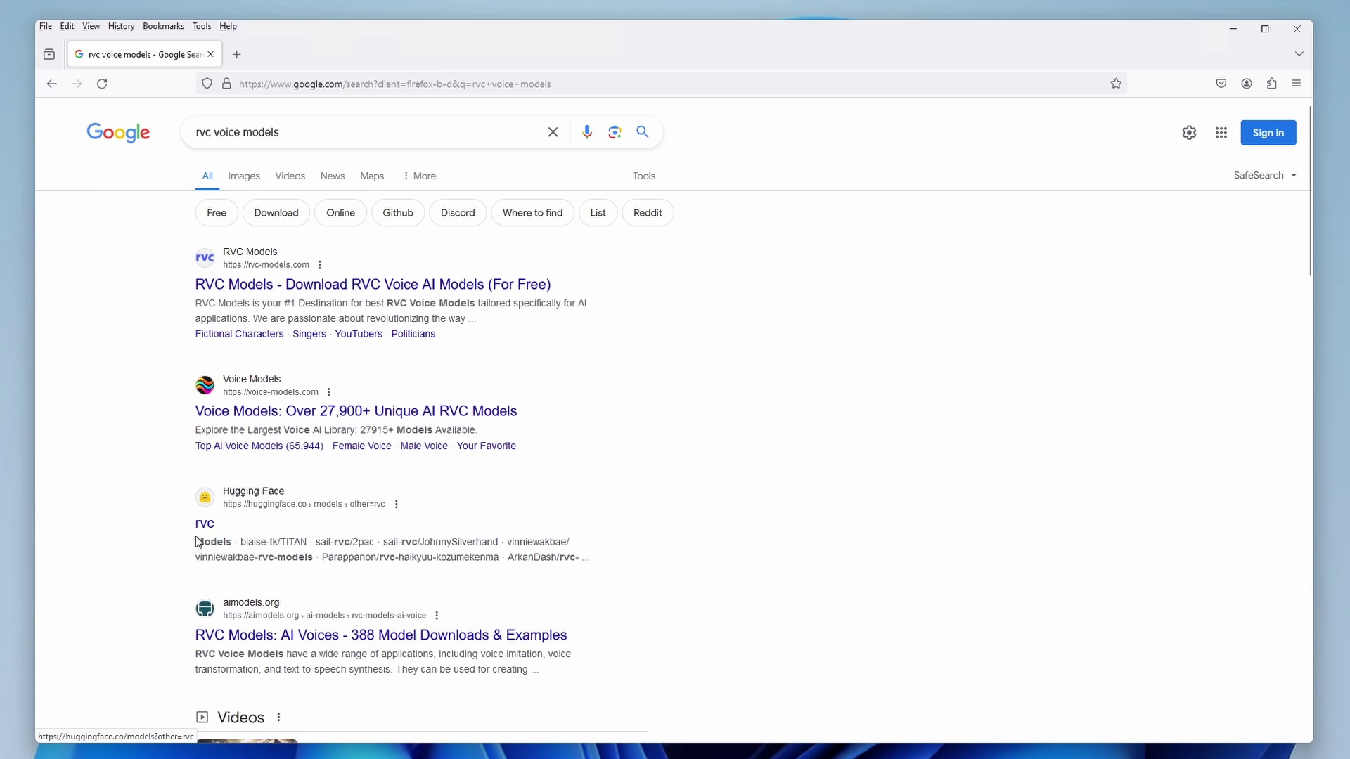
middle_click(204, 523)
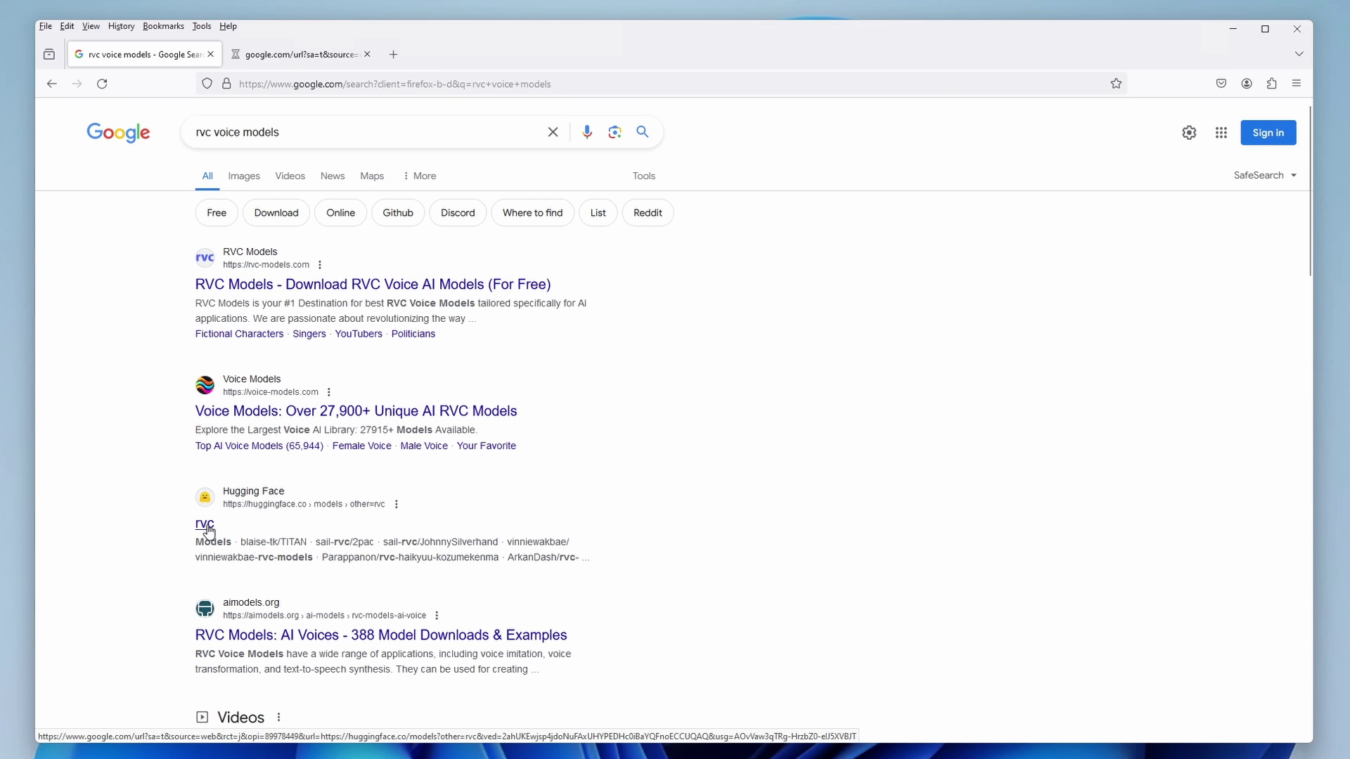
middle_click(258, 419)
middle_click(285, 290)
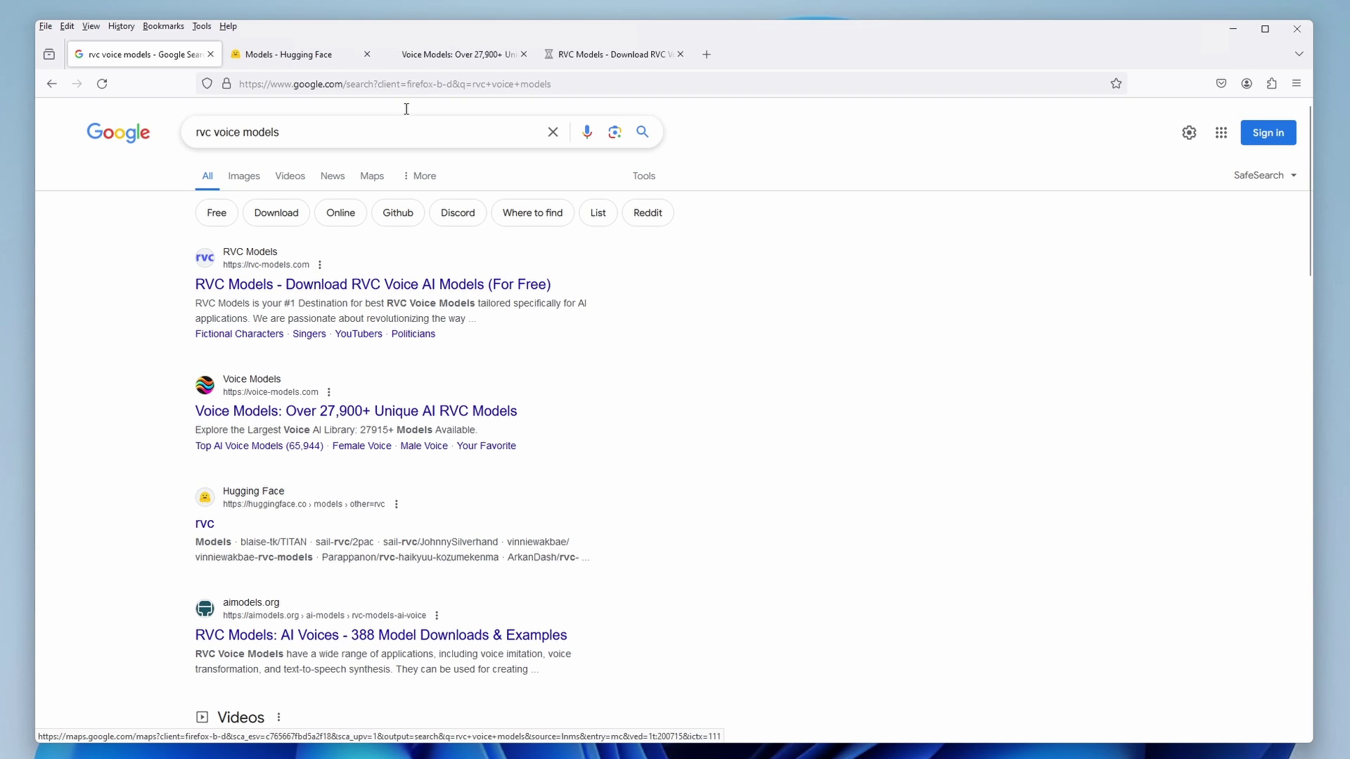
Step: Browse the RVC Models site, then close its tab
left_click(581, 54)
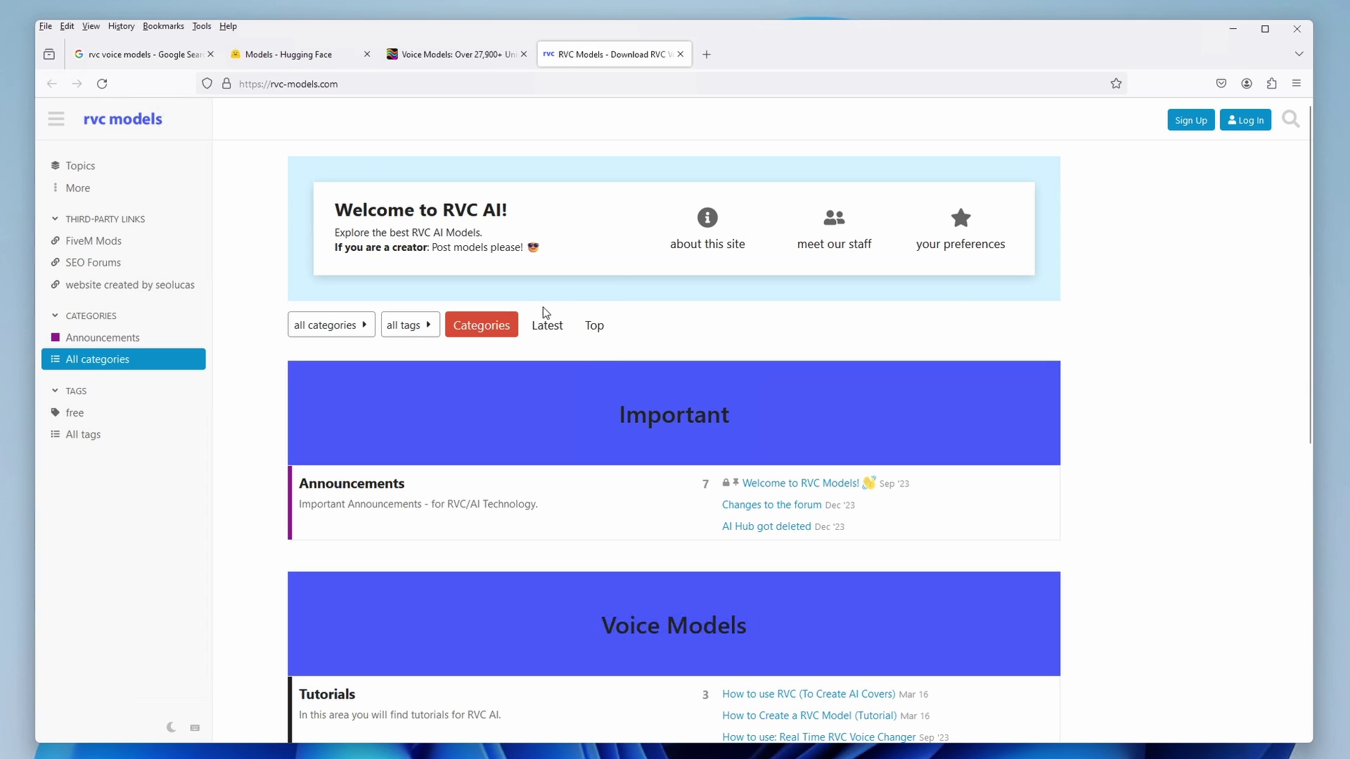
scroll(749, 453, "down", 4)
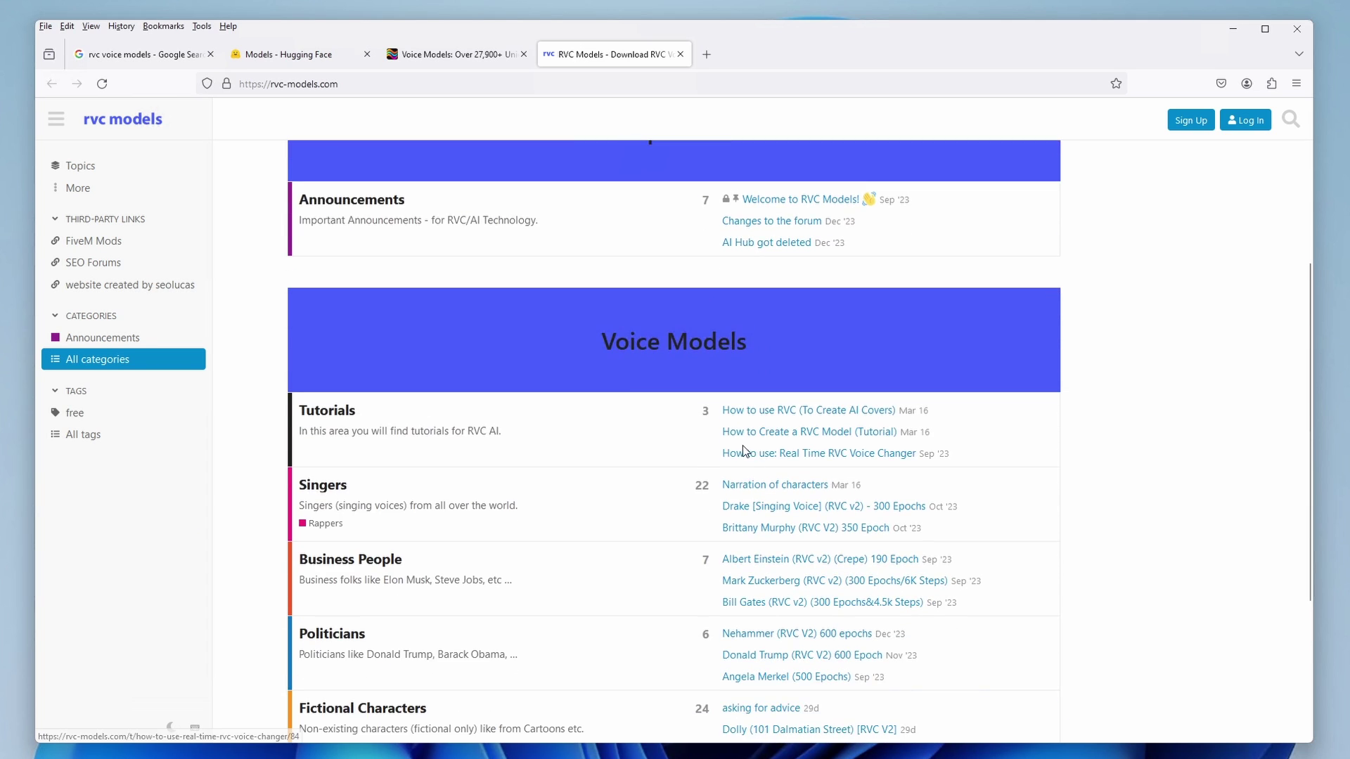
scroll(745, 450, "down", 3)
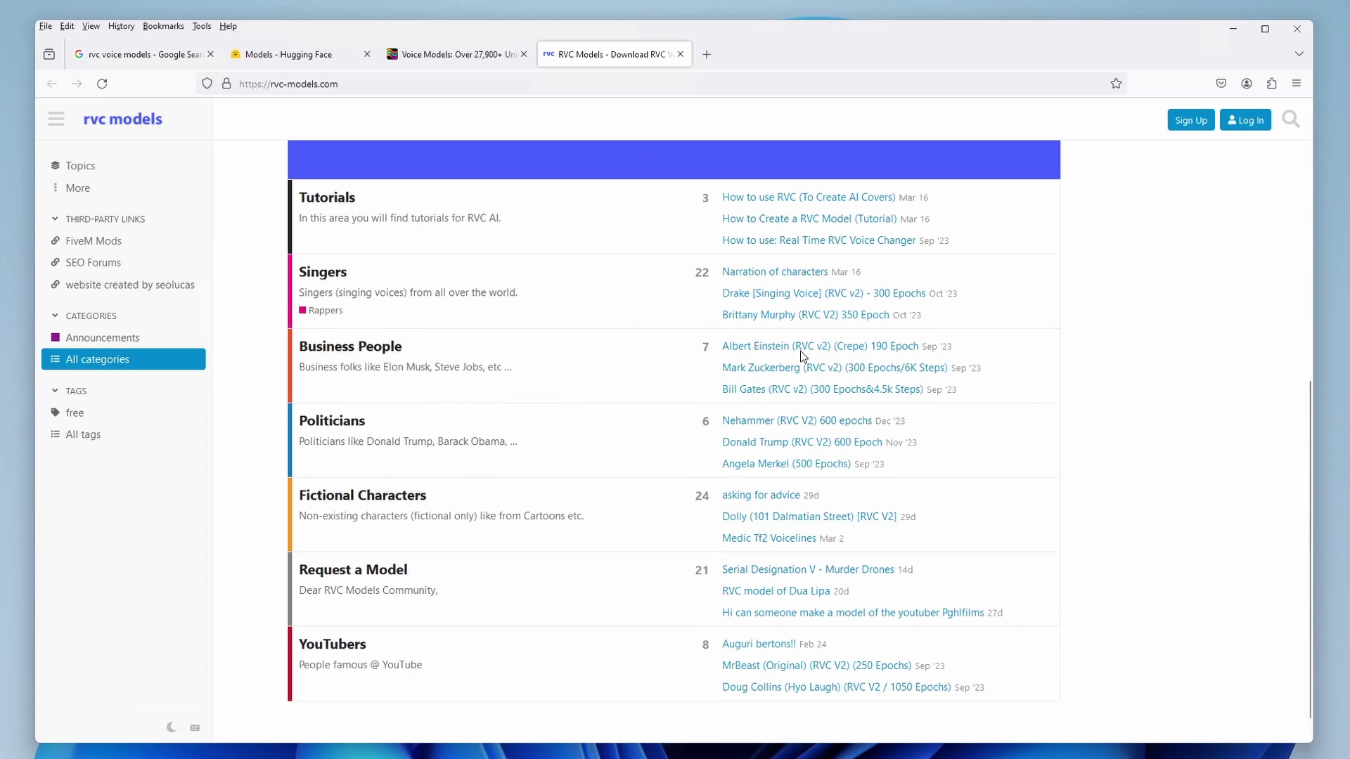
key("ctrl+w")
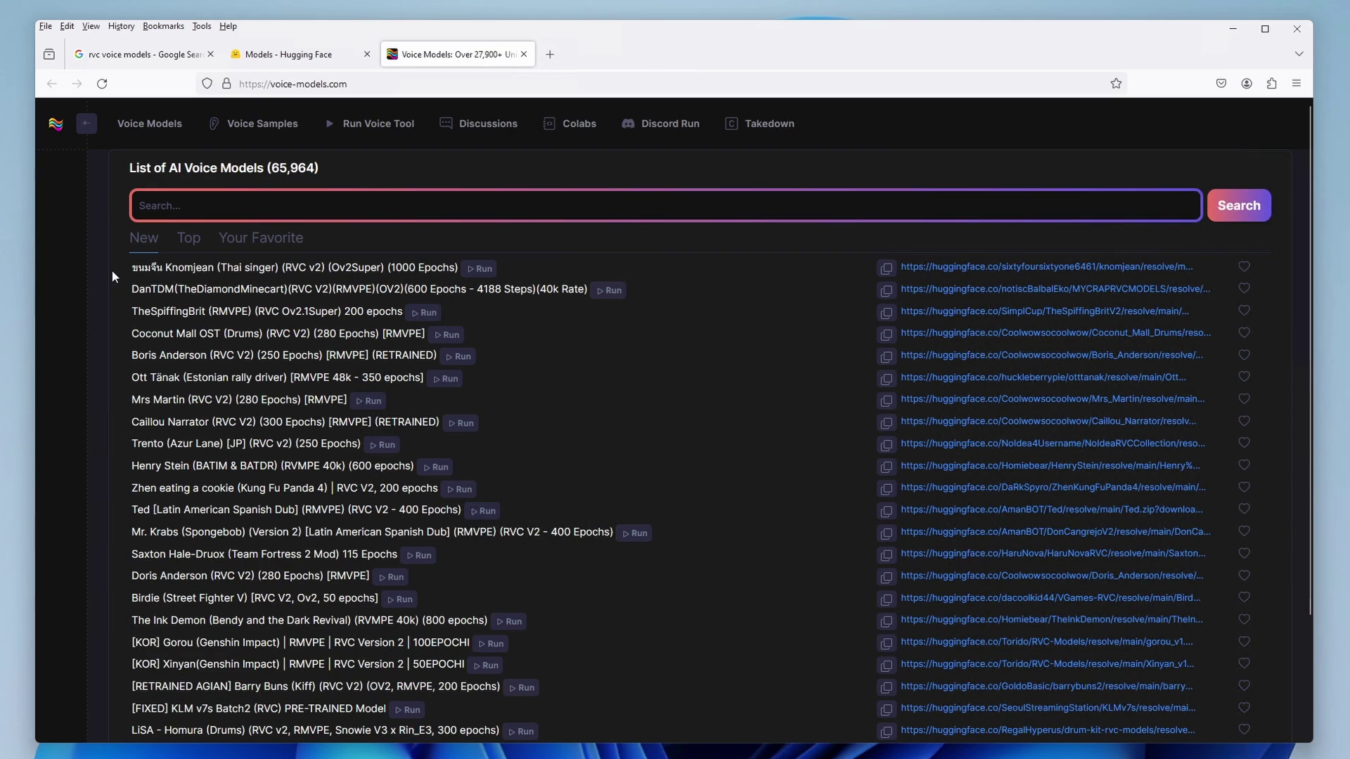
Step: View the top-rated models on voice-models.com, then close that tab
left_click_drag(120, 268, 614, 711)
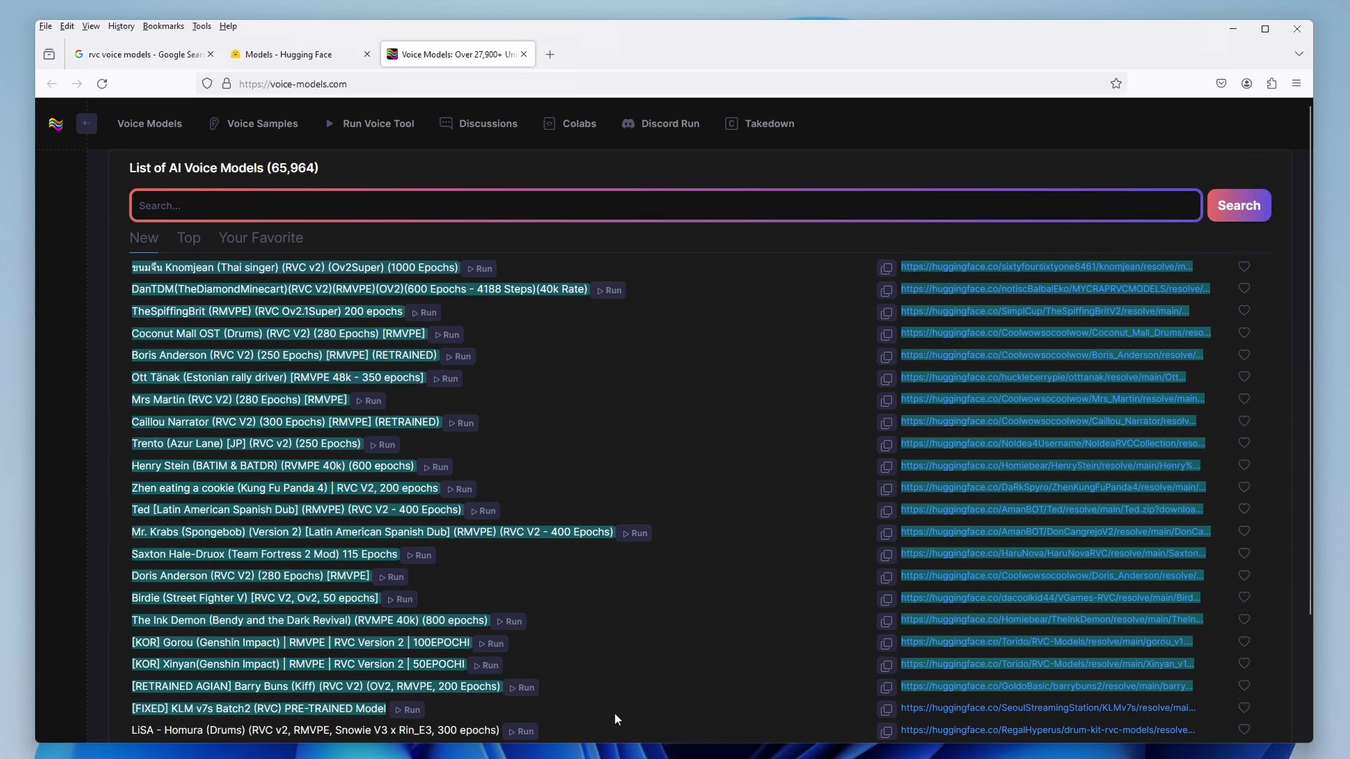
left_click(82, 240)
left_click(189, 243)
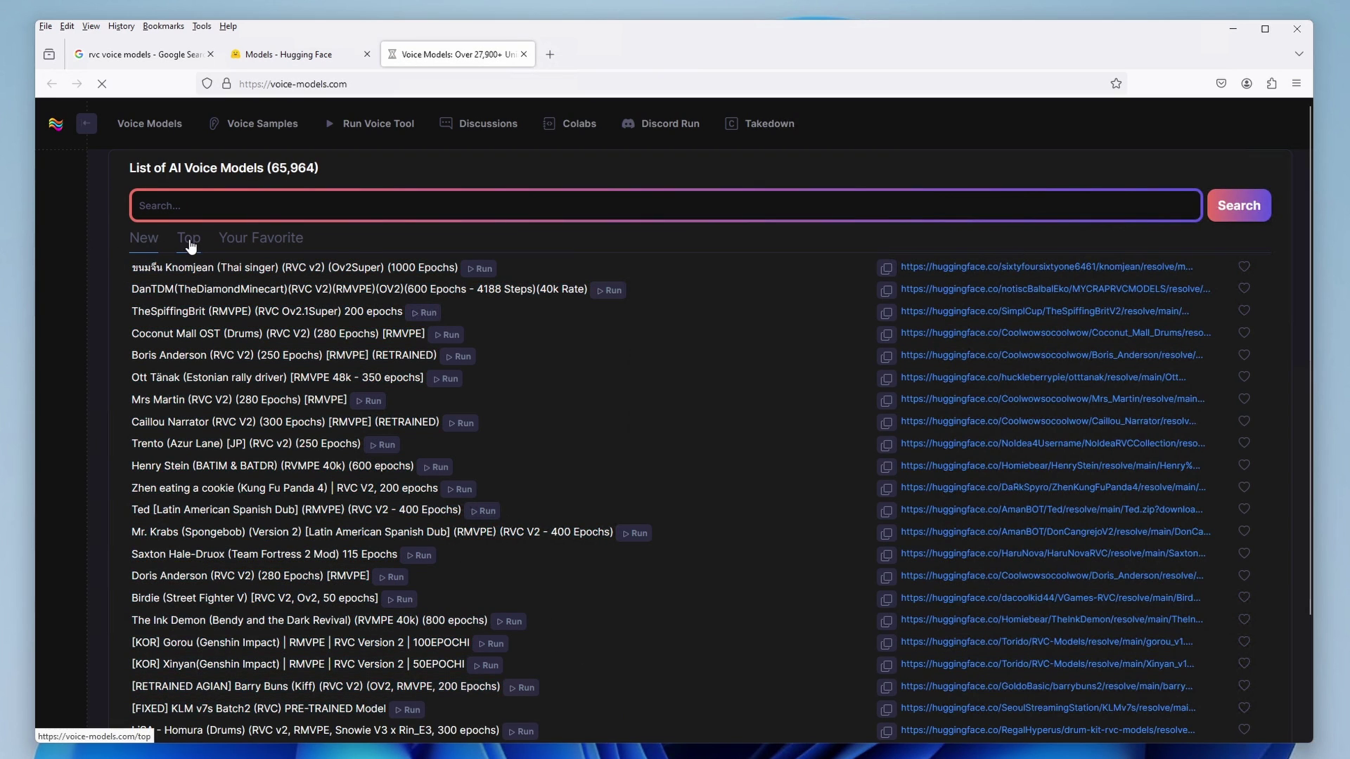
key("ctrl+w")
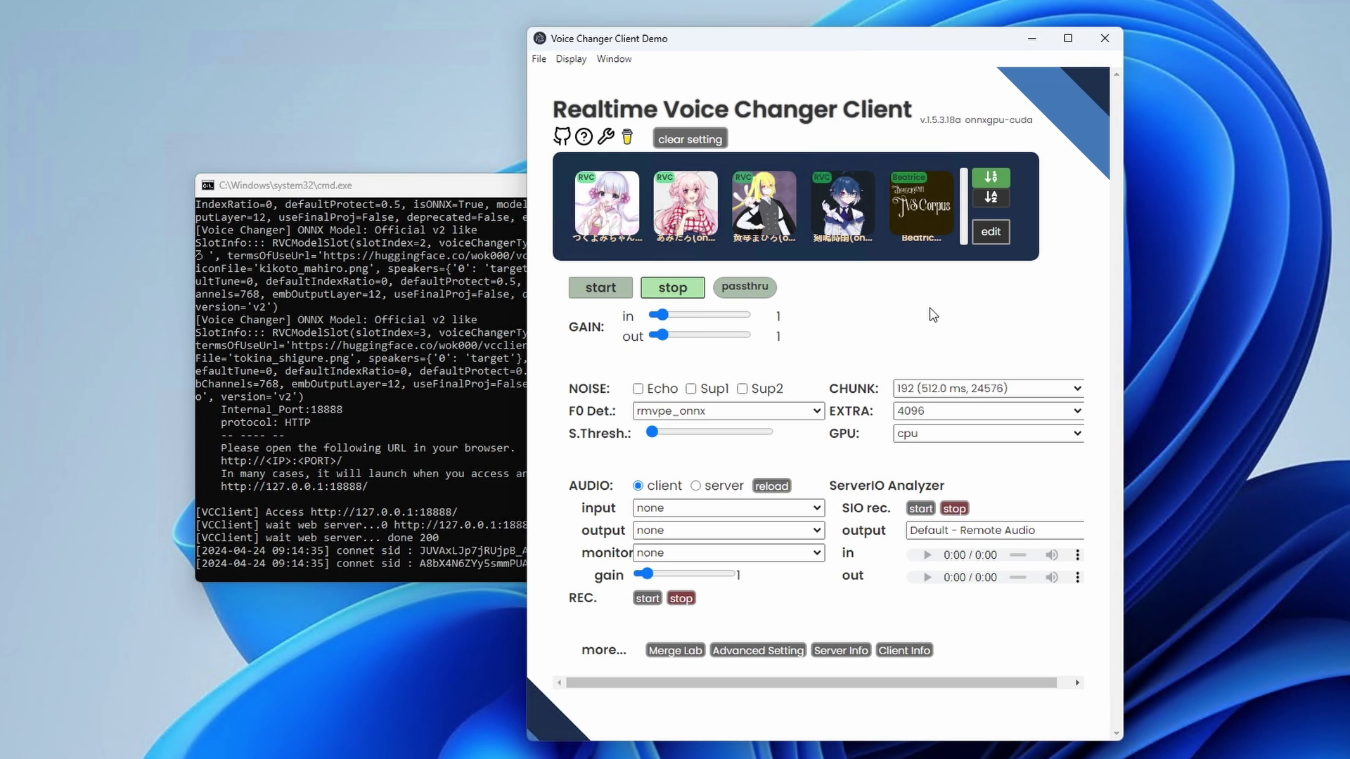
Step: Switch to the first model slot and make the window taller to show all settings
left_click(609, 210)
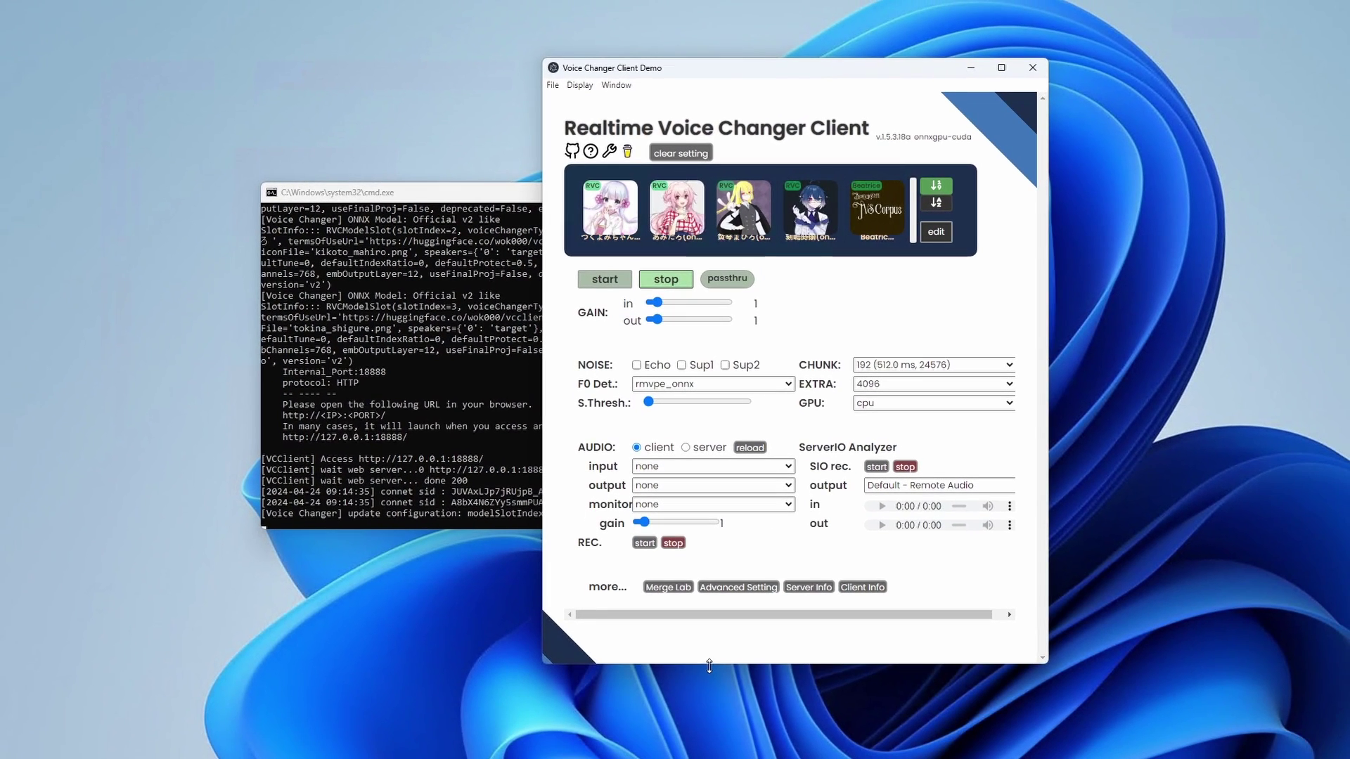
left_click_drag(722, 741, 723, 758)
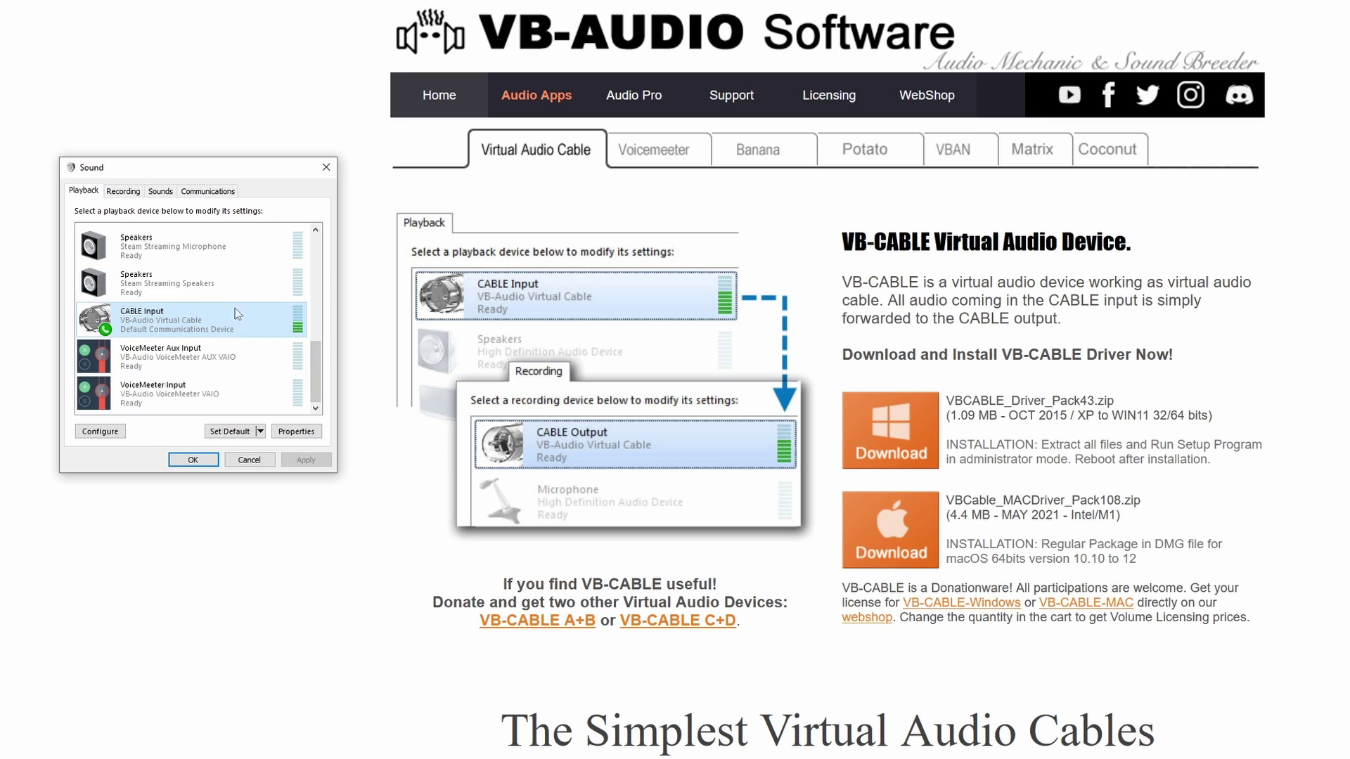
Step: Show the recording devices, launch VBCABLE_Setup_x64.exe, and centre the installer window
left_click(138, 191)
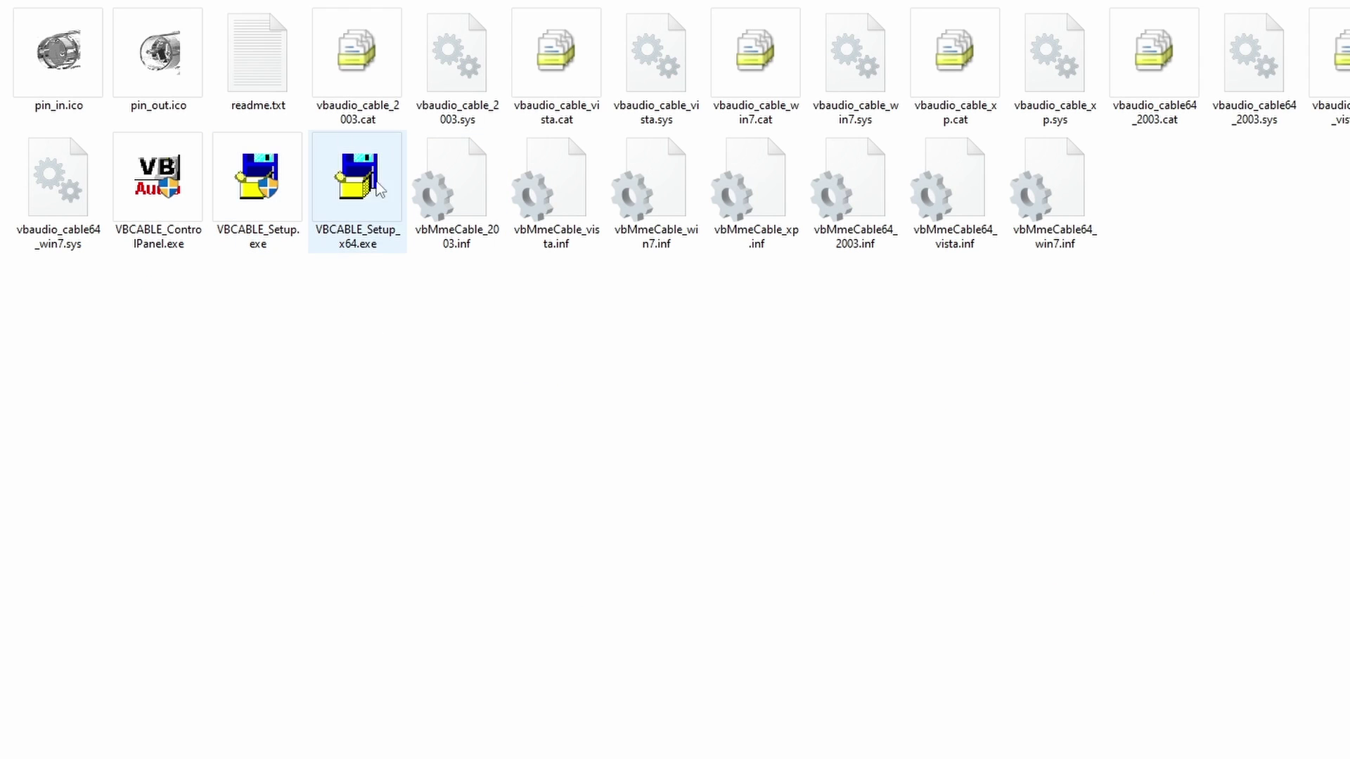
double_click(360, 172)
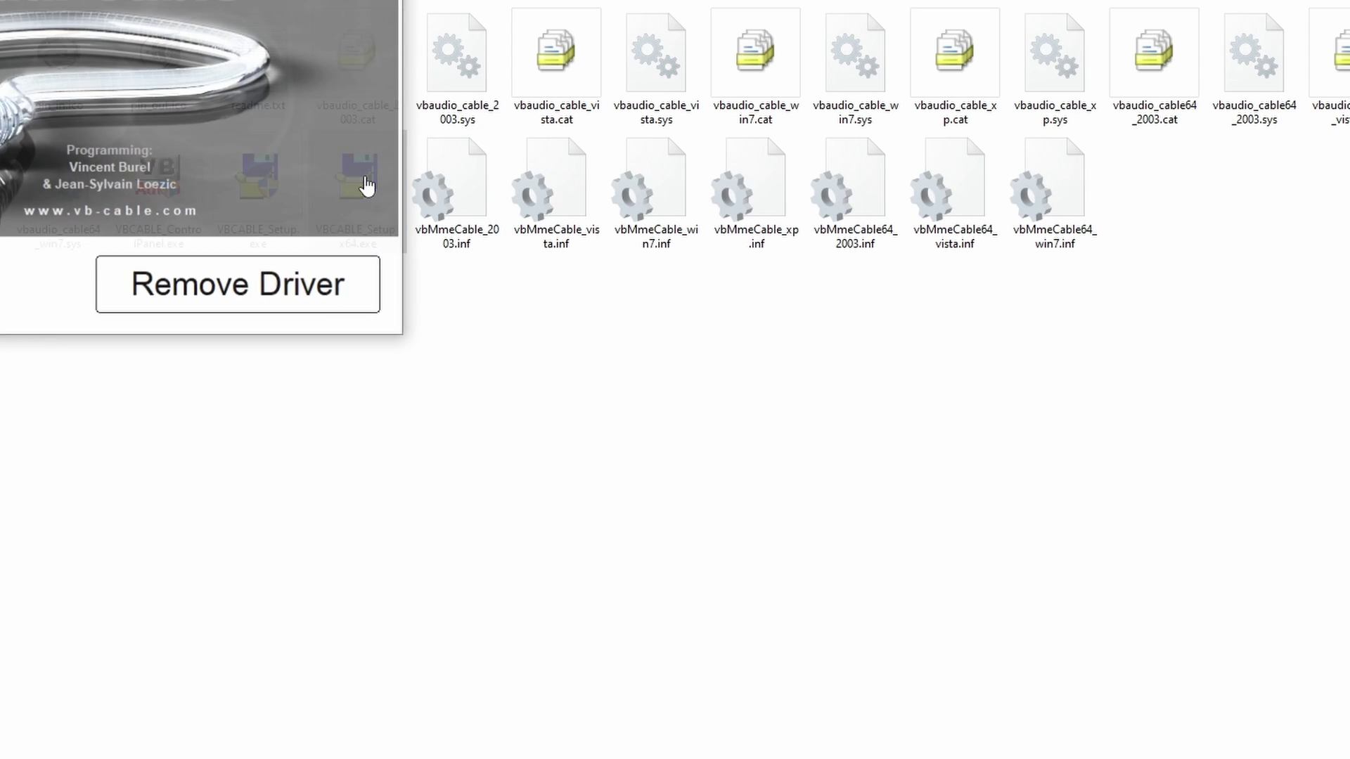
left_click_drag(146, 1, 849, 331)
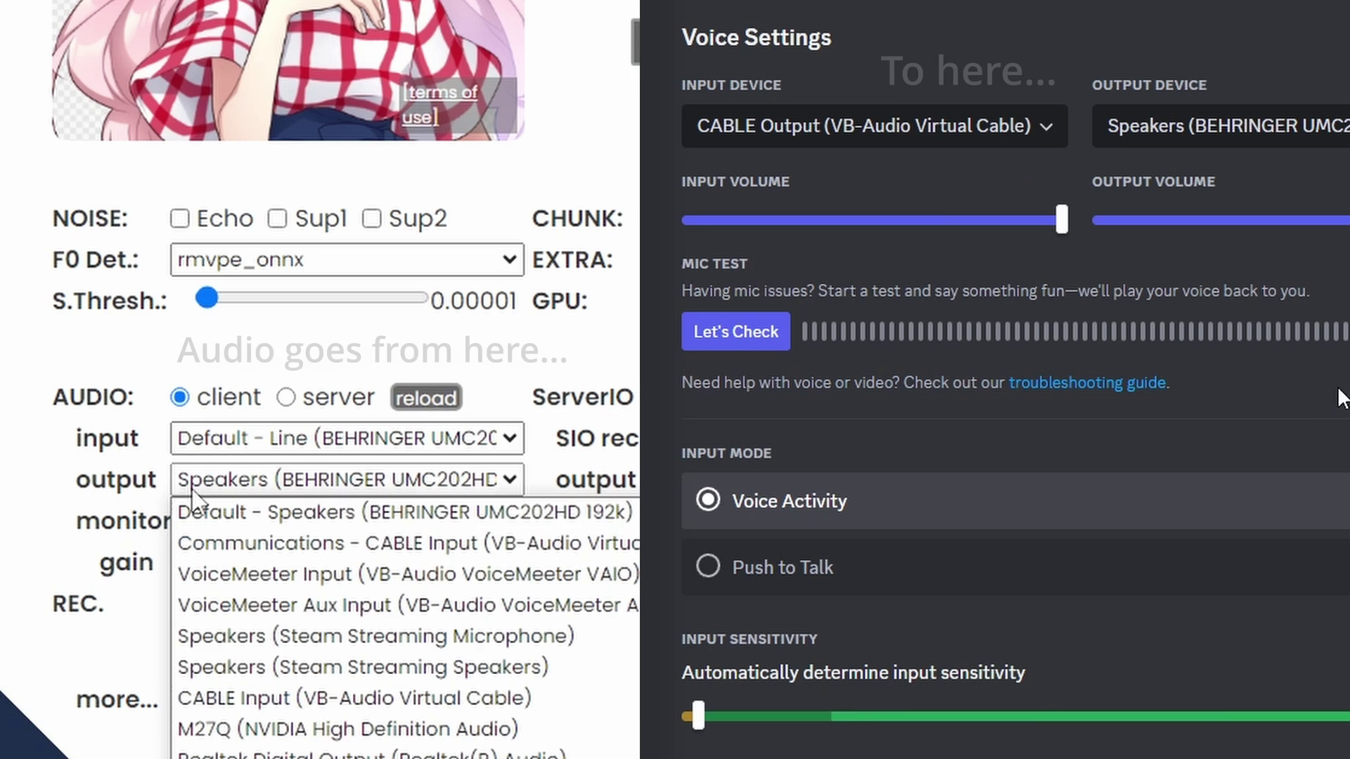
Step: Route the voice changer output to CABLE Input, use CABLE Output as Discord's input, and run a mic test
left_click(971, 130)
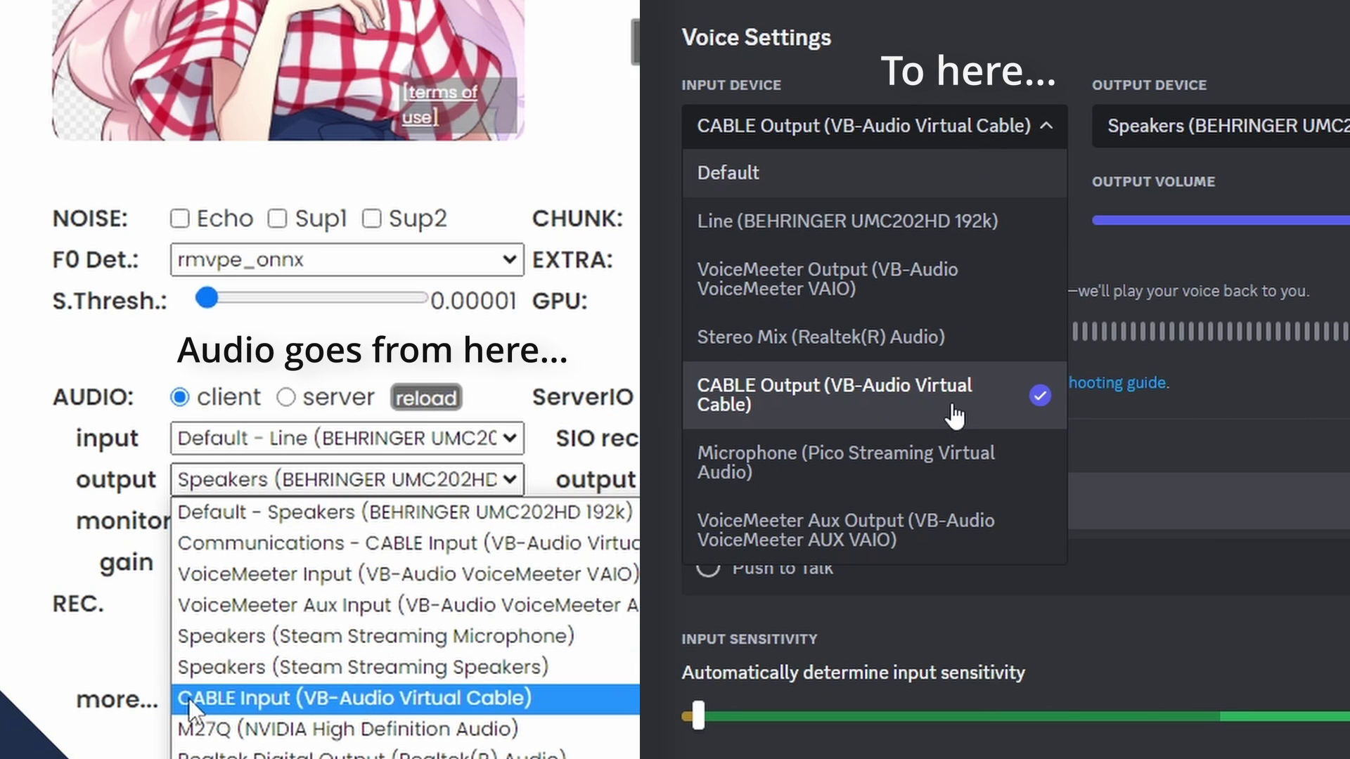
left_click(1215, 403)
left_click(277, 694)
left_click(731, 331)
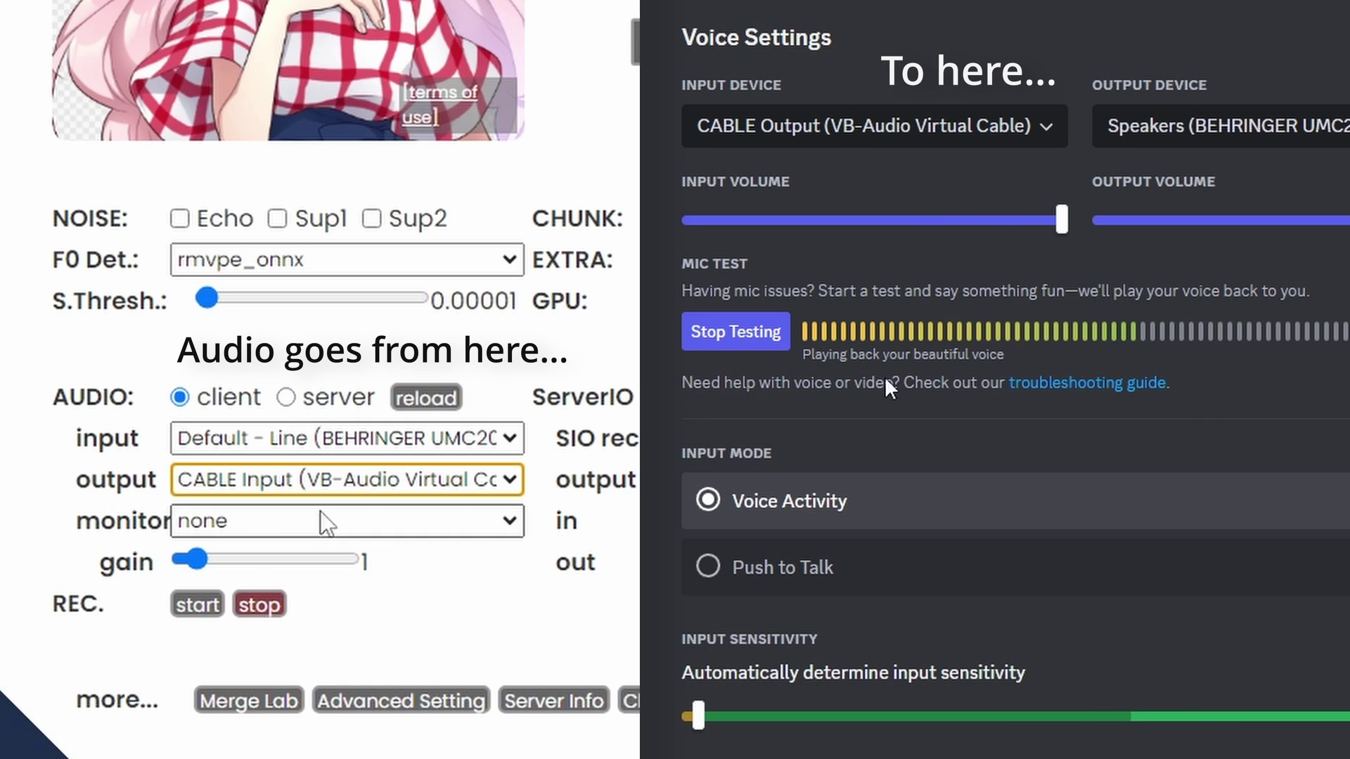
left_click(911, 334)
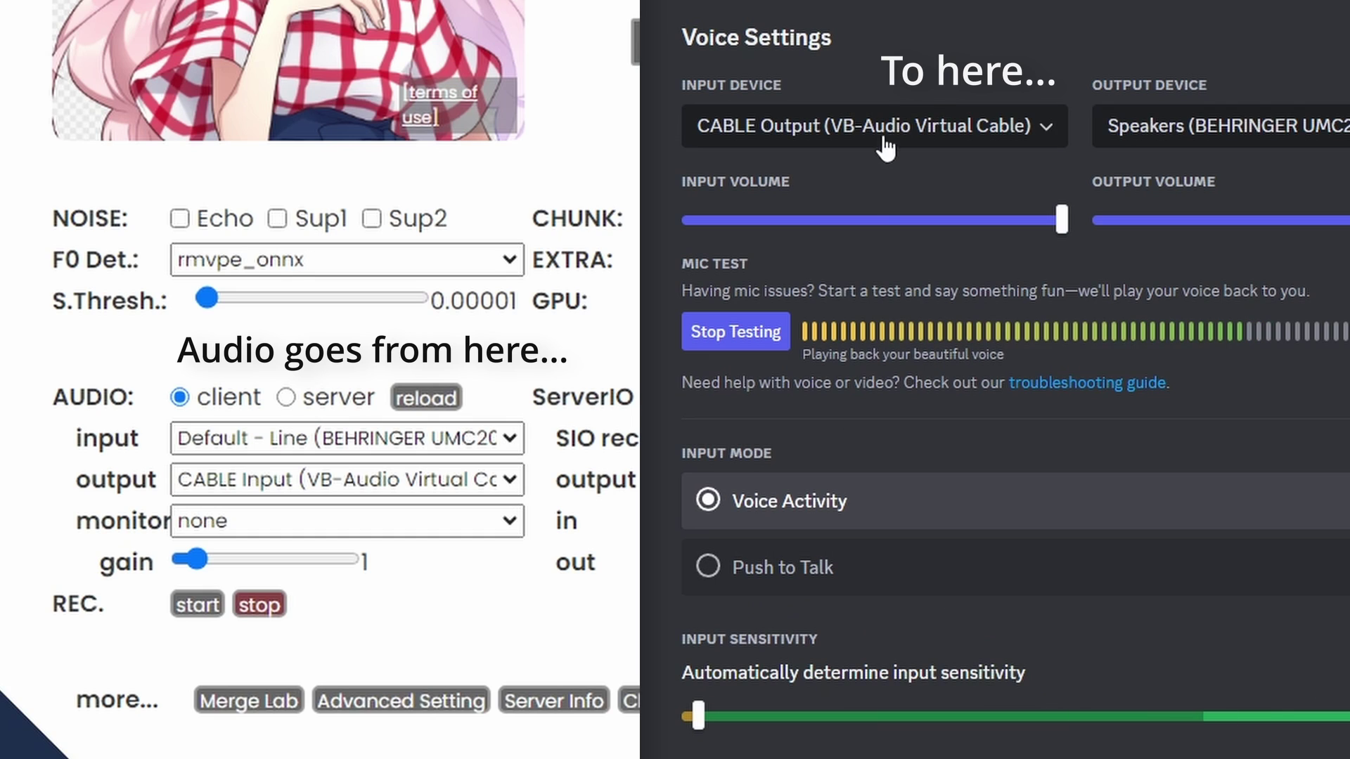
left_click(928, 134)
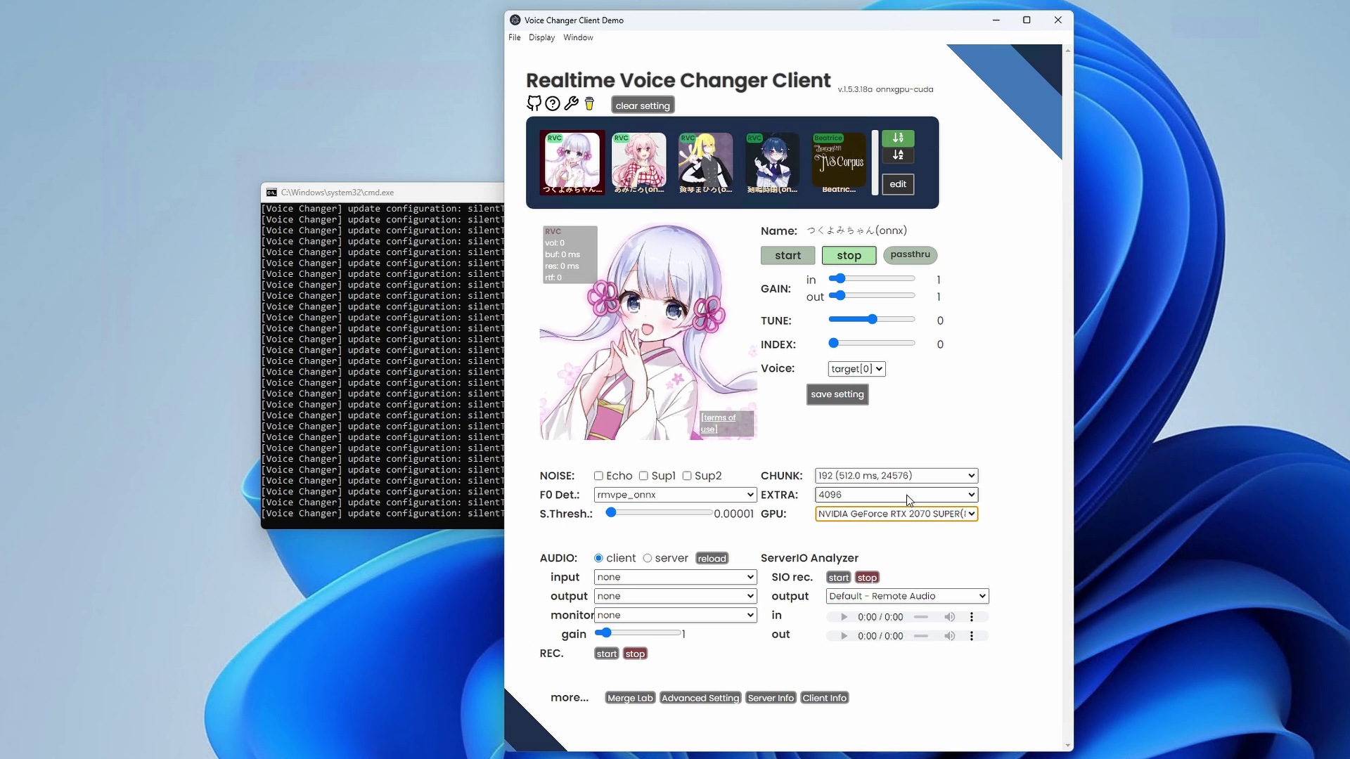
Step: Stop the voice conversion and bring up slot 4's File Uploader with its voice changer type choices
left_click(973, 475)
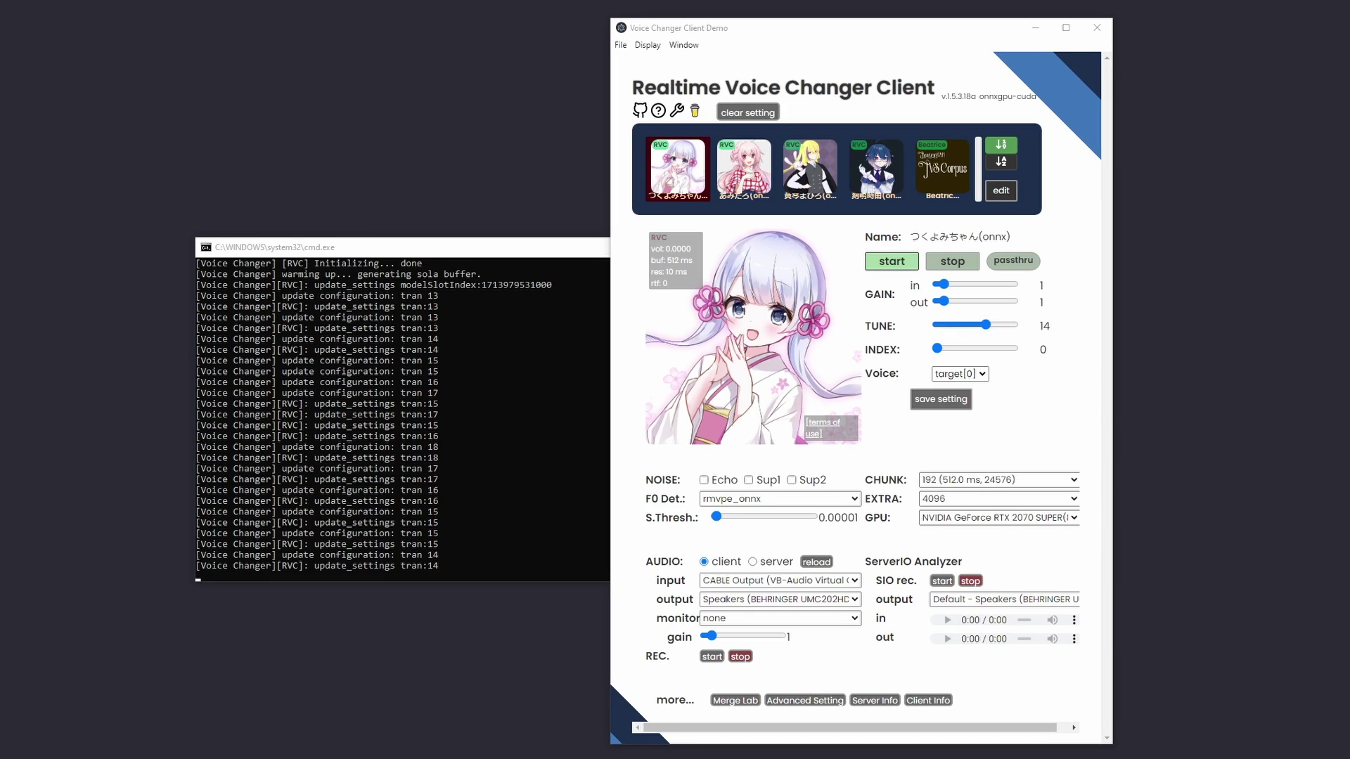
left_click(960, 262)
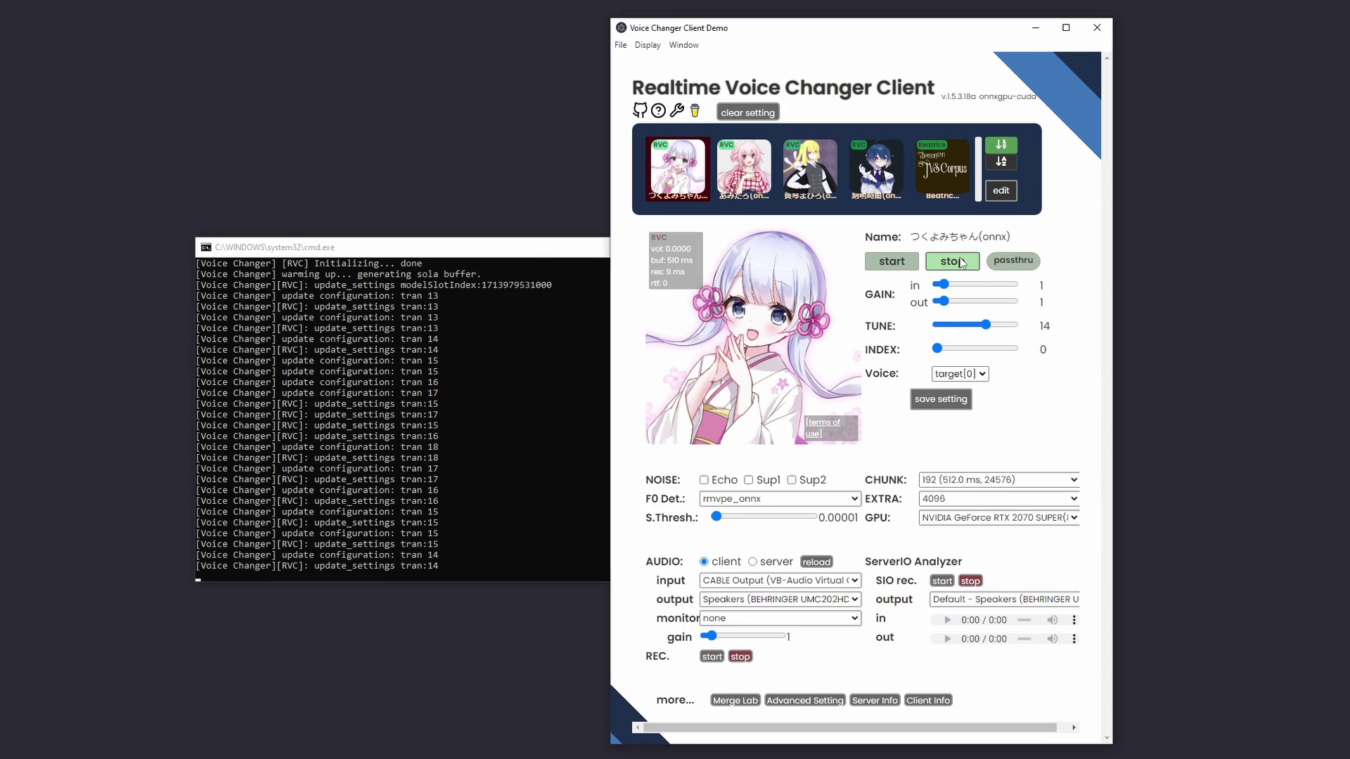
left_click(1000, 192)
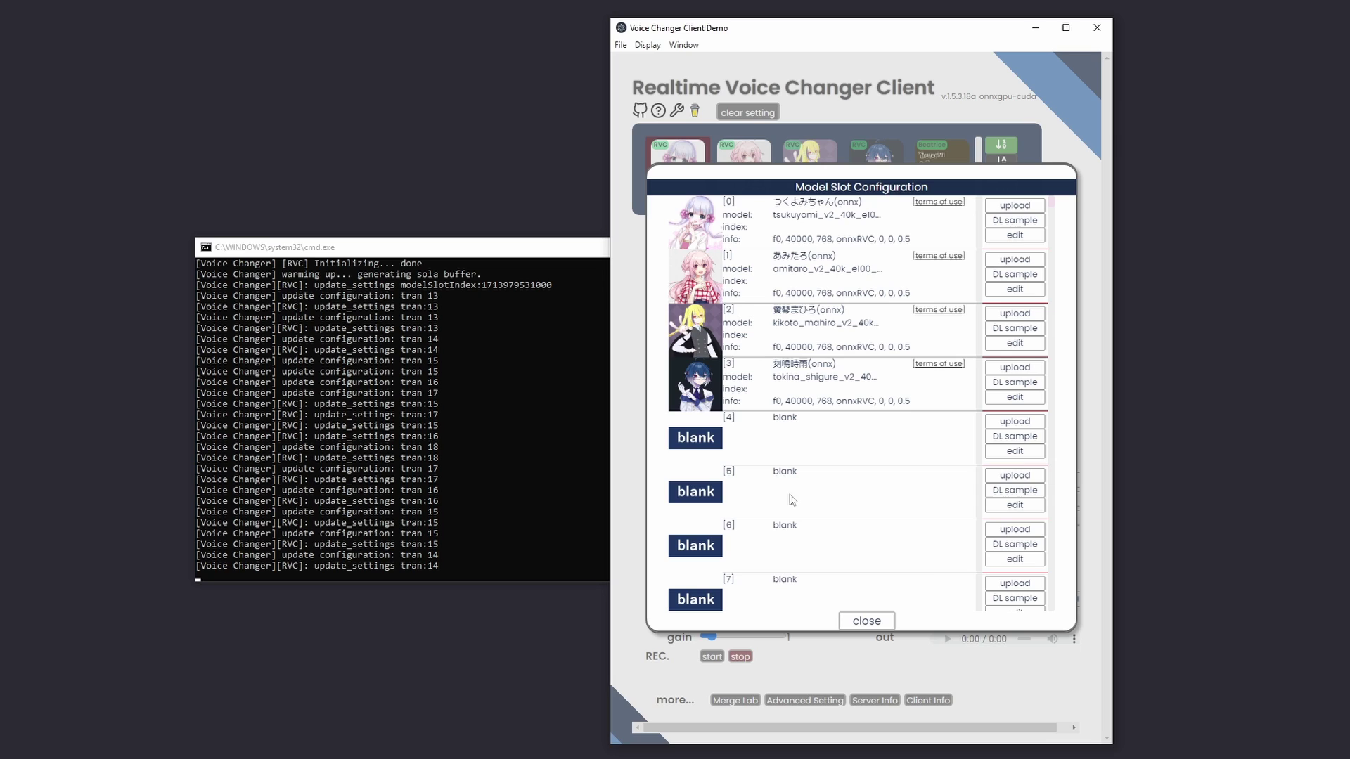
left_click(1016, 452)
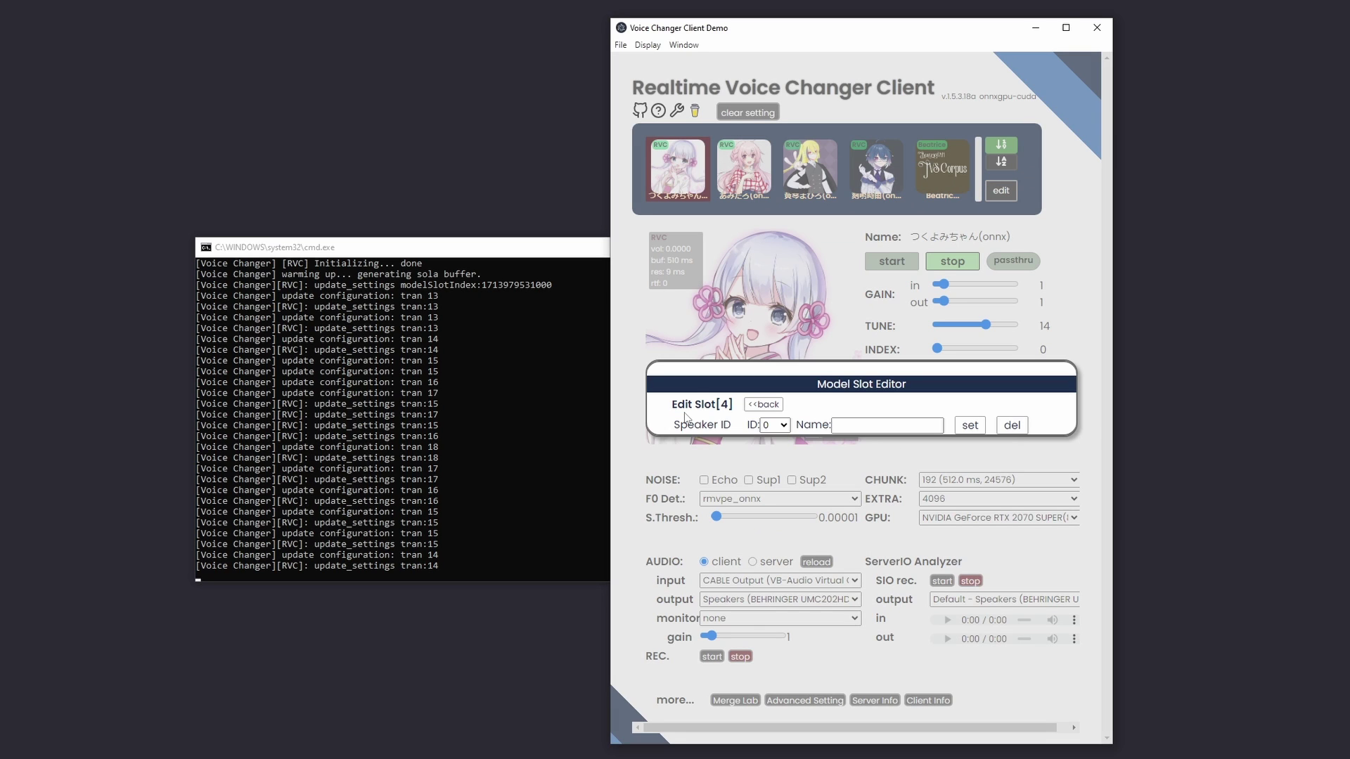
left_click(762, 404)
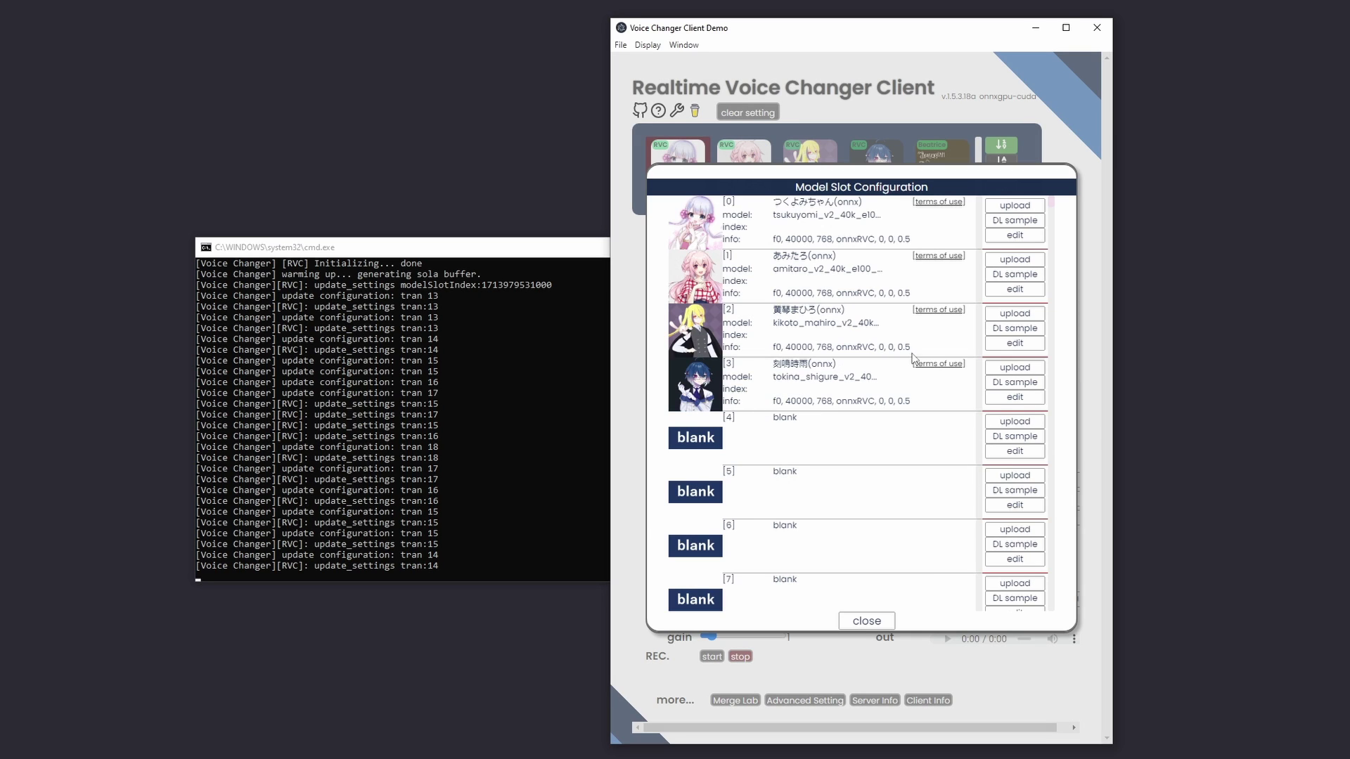
left_click(1007, 422)
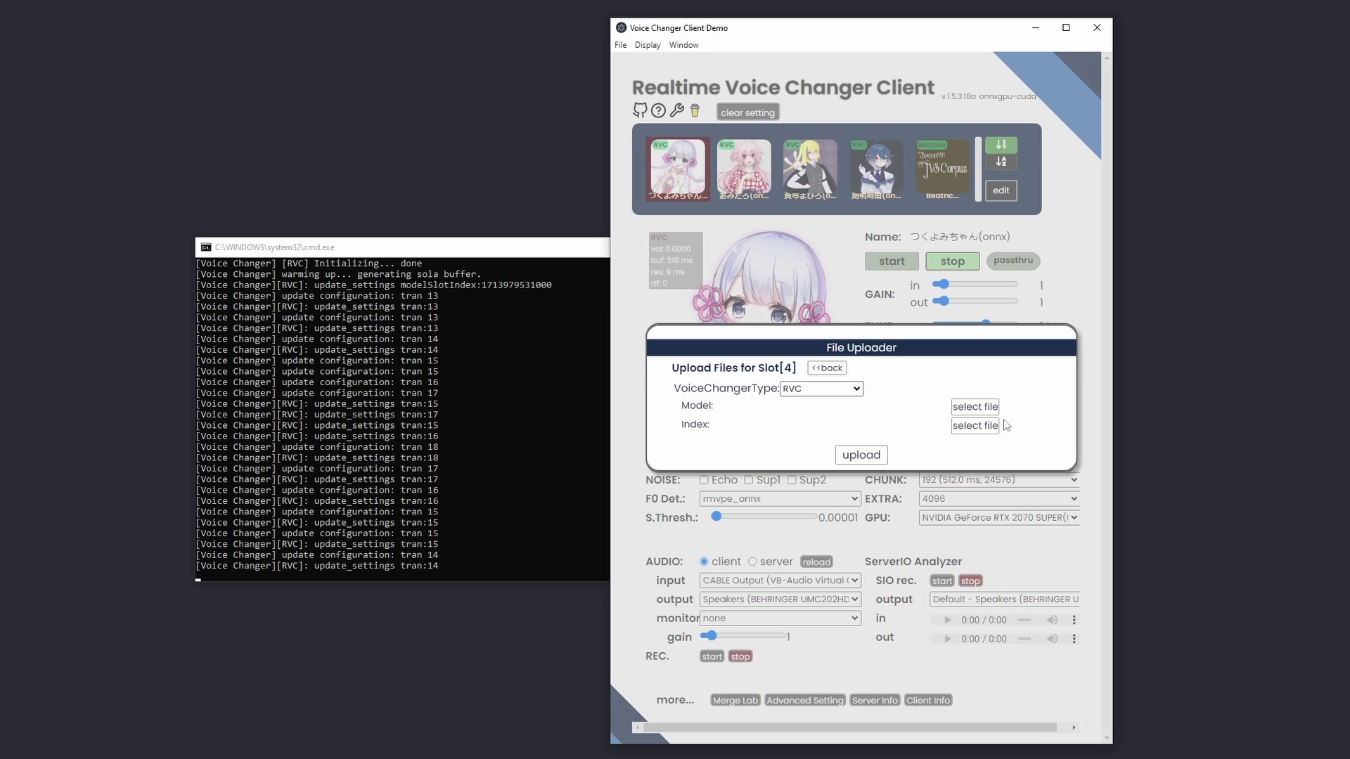
left_click(802, 388)
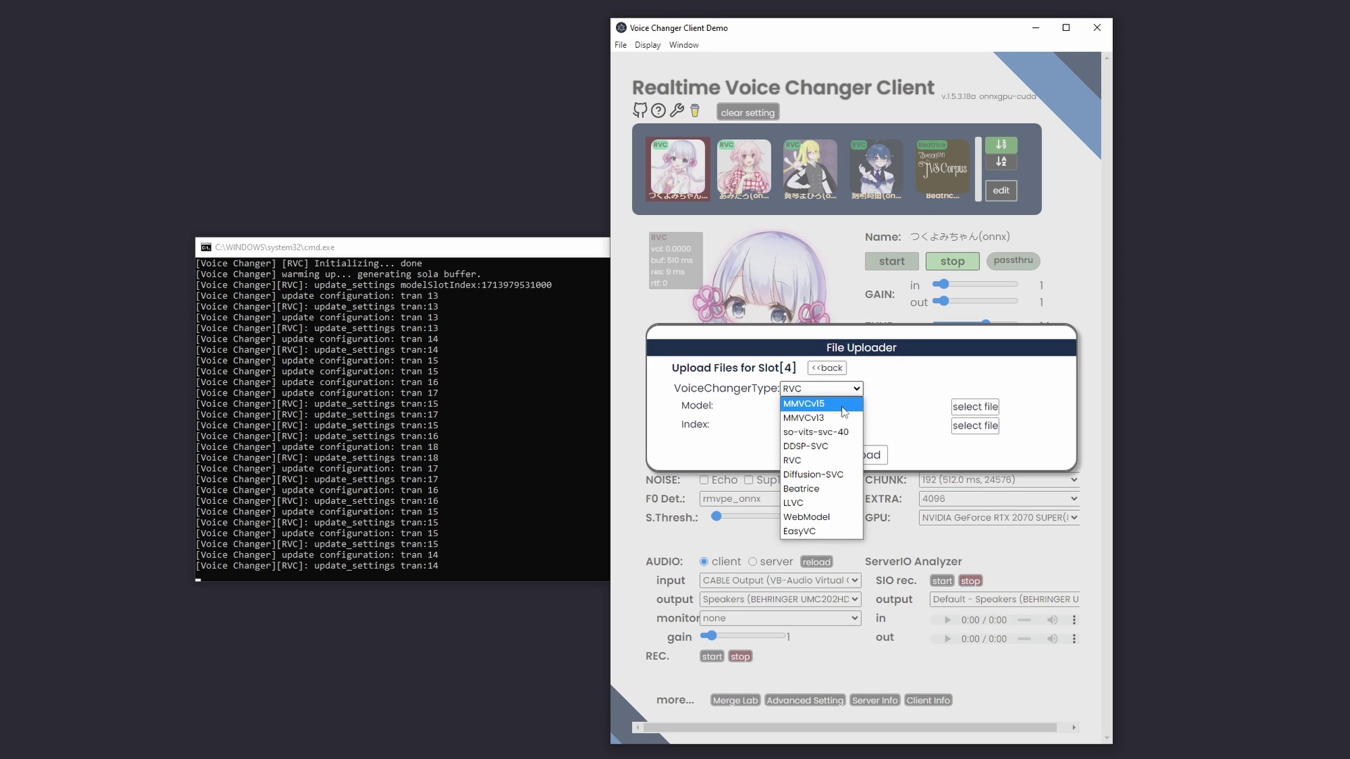